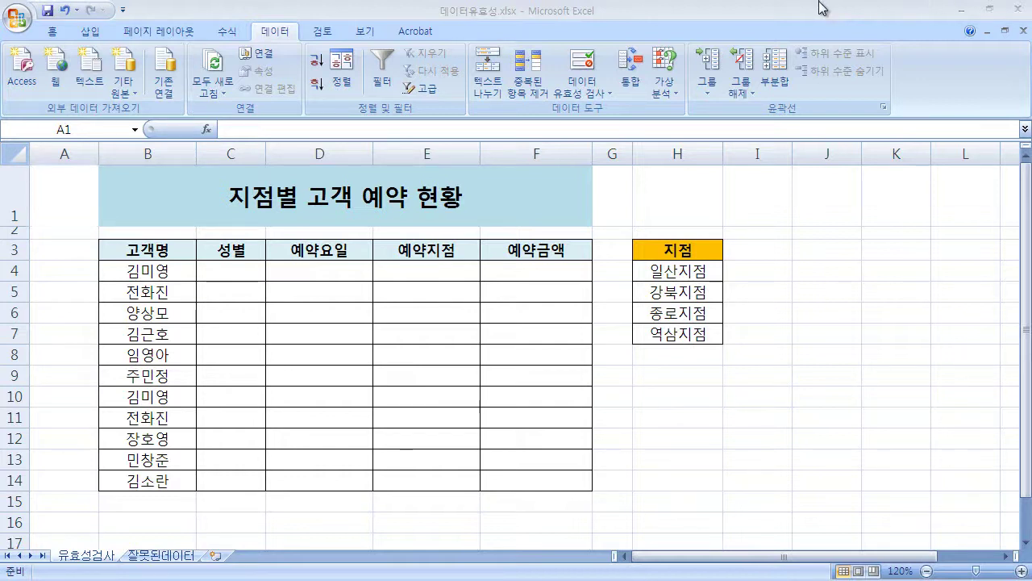
left_click(247, 353)
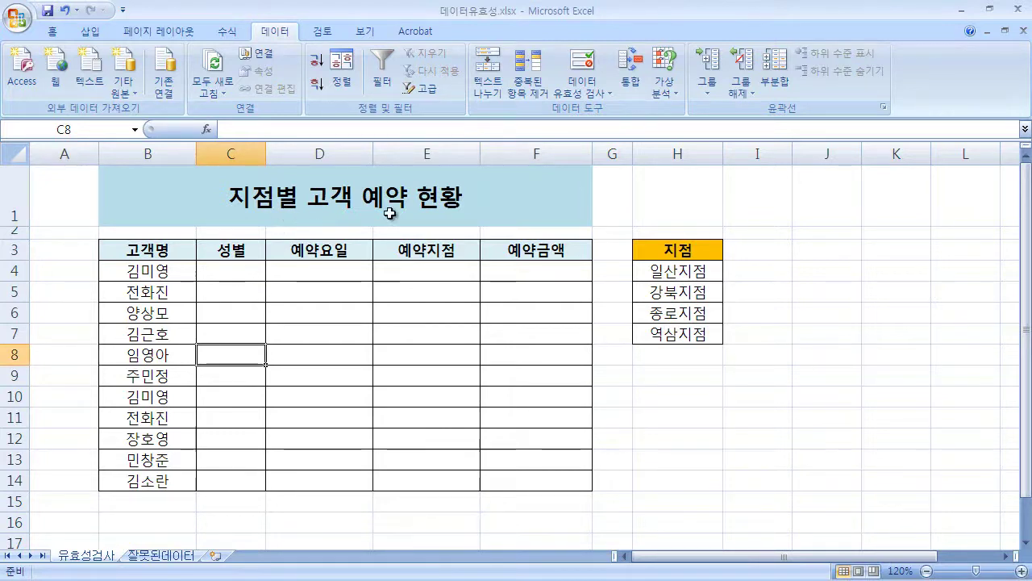
left_click(183, 255)
left_click_drag(184, 255, 512, 479)
left_click(358, 376)
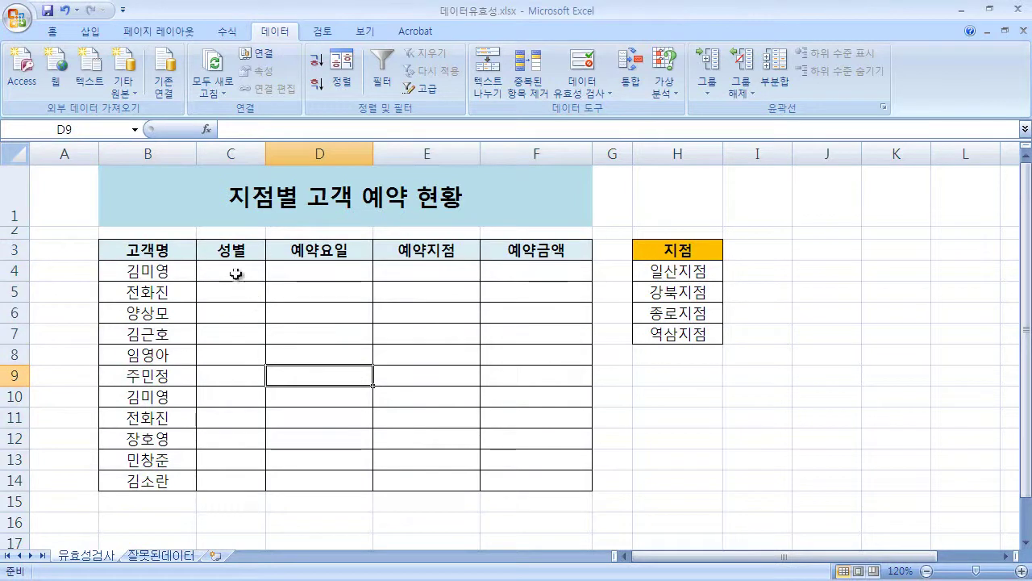
left_click(235, 273)
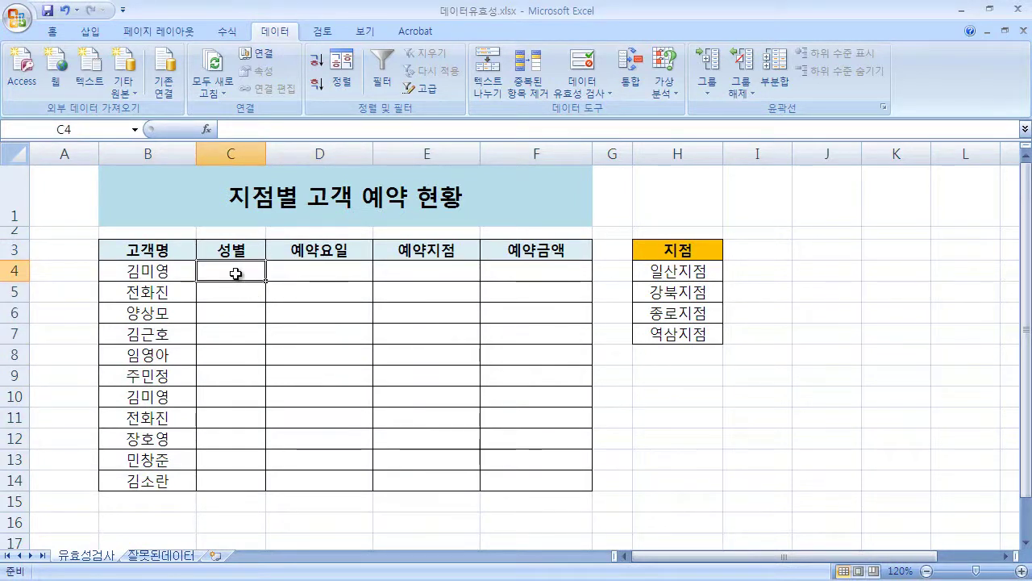
left_click(306, 272)
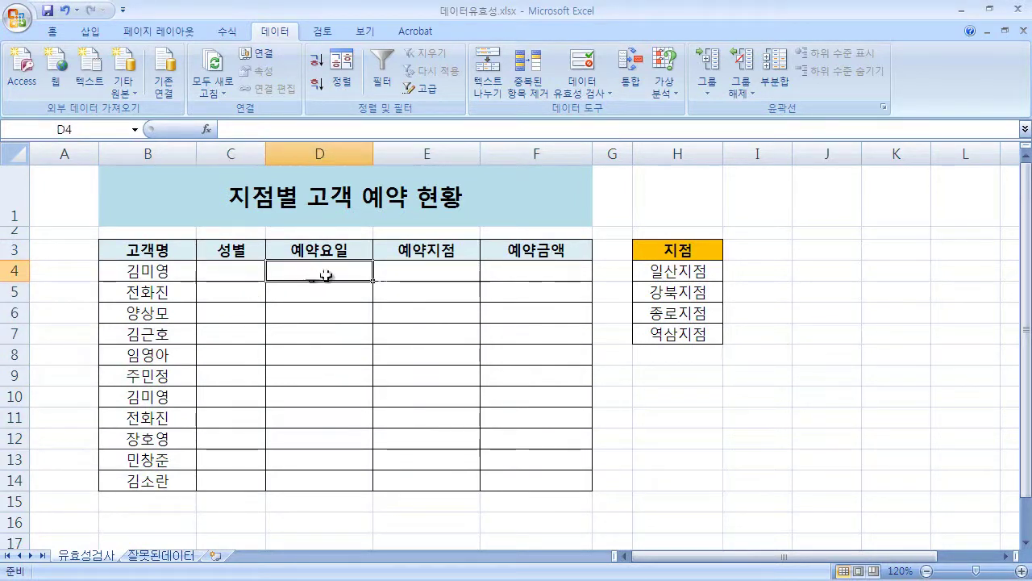
left_click(399, 275)
left_click(514, 273)
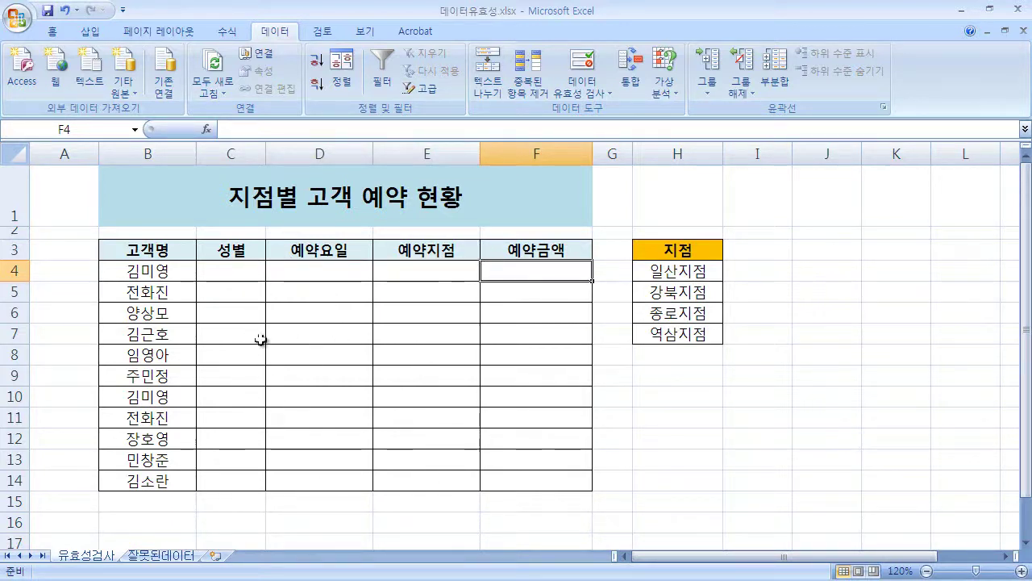
Open data validation for the 성별 cells C4:C14 and look through the input message, error message and IME mode options.
left_click(230, 272)
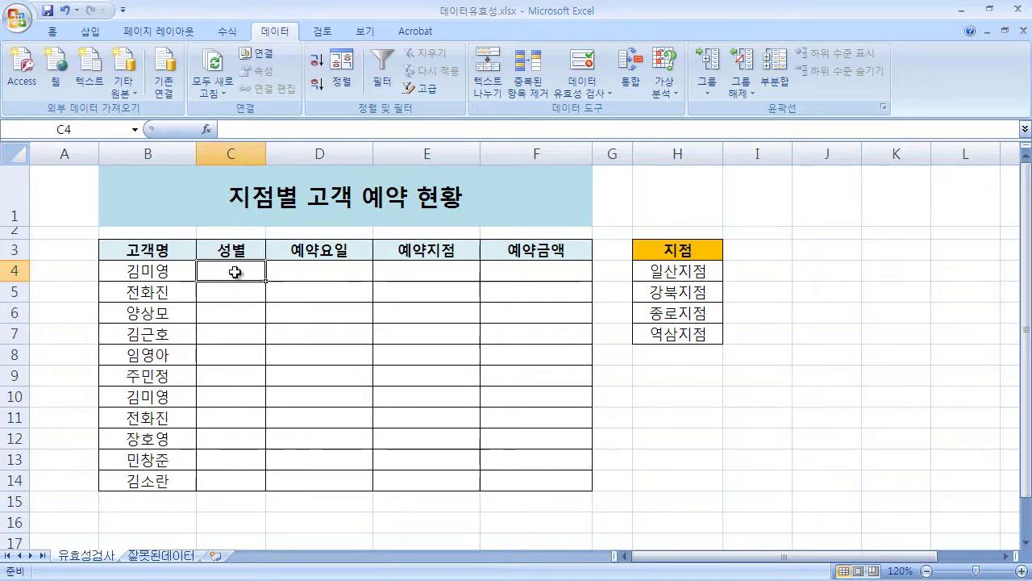
left_click_drag(234, 271, 237, 477)
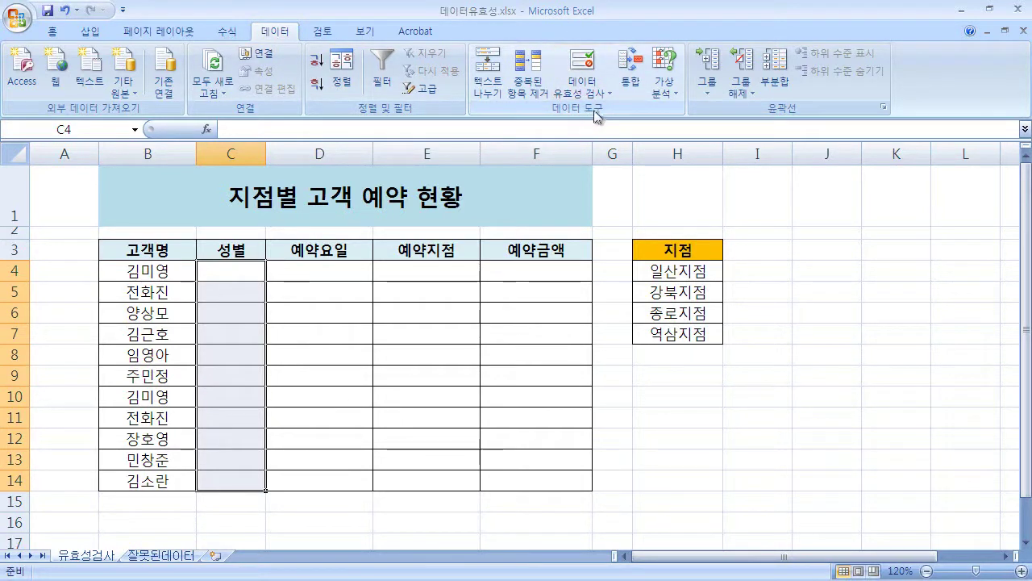
left_click(579, 56)
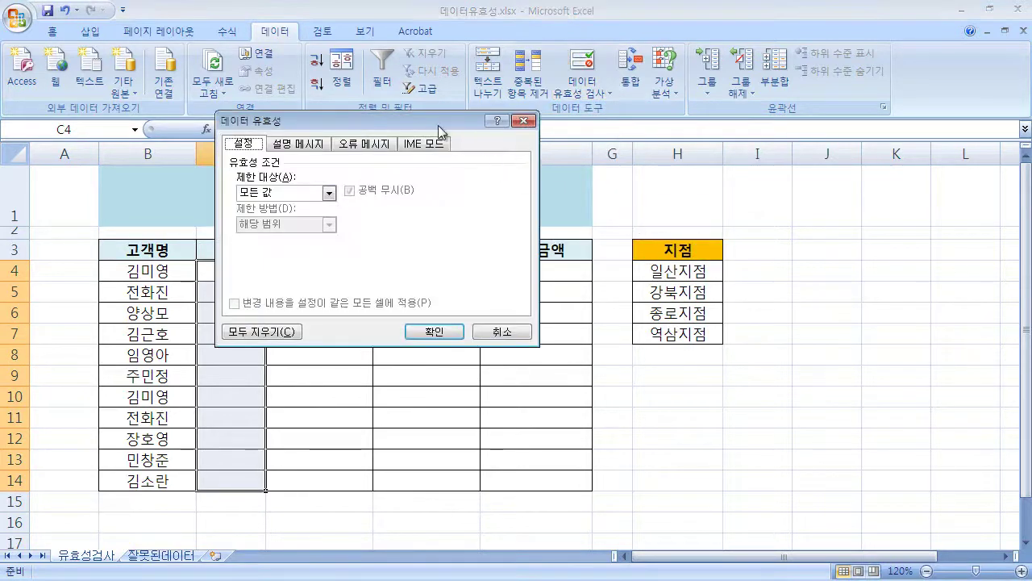
left_click_drag(438, 125, 731, 224)
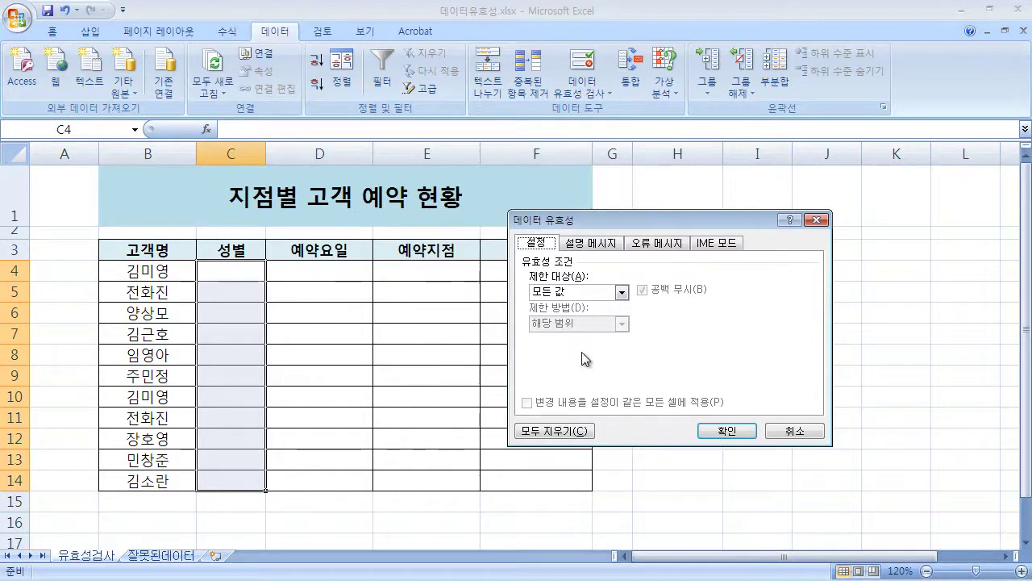
left_click(607, 244)
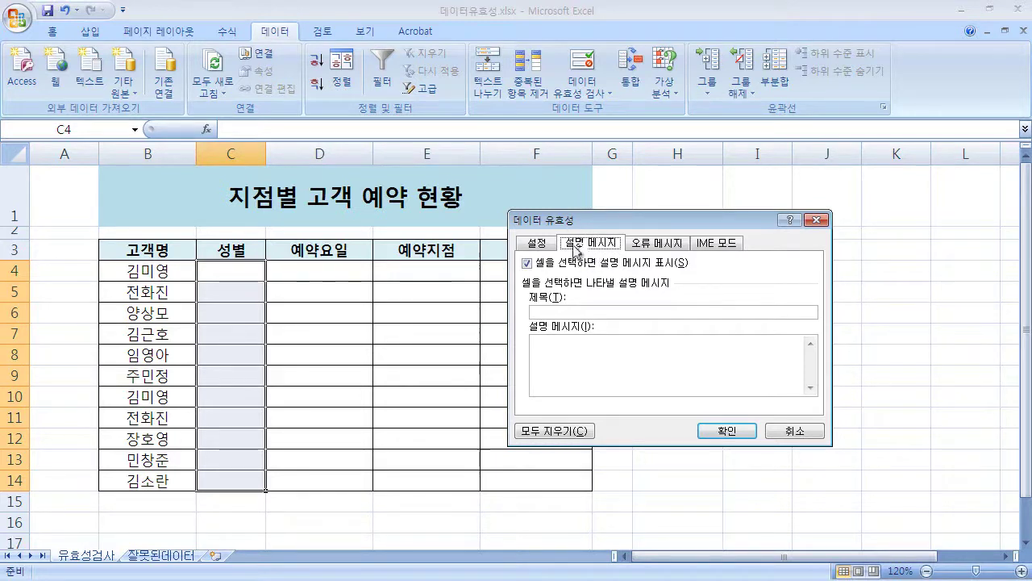
left_click(664, 243)
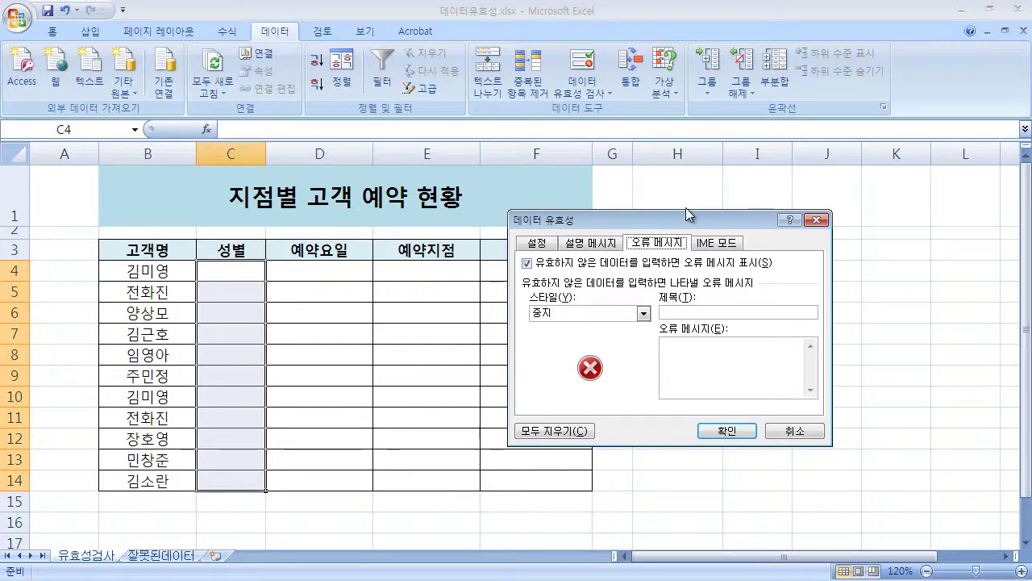
left_click(713, 244)
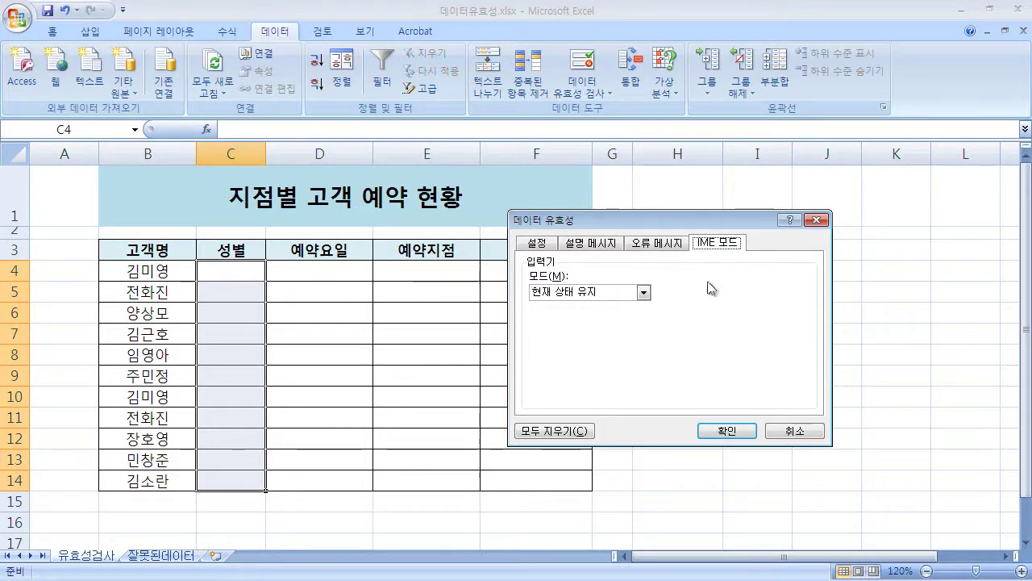
left_click(542, 244)
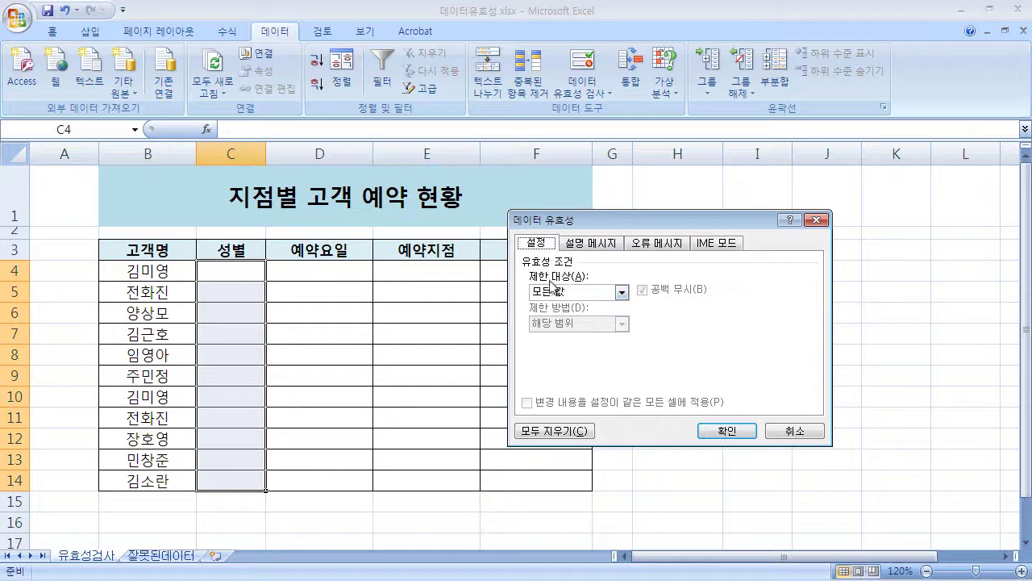
Restrict the 성별 cells C4:C14 to a list (목록) with the source 남자,여자 and apply the rule.
left_click(622, 292)
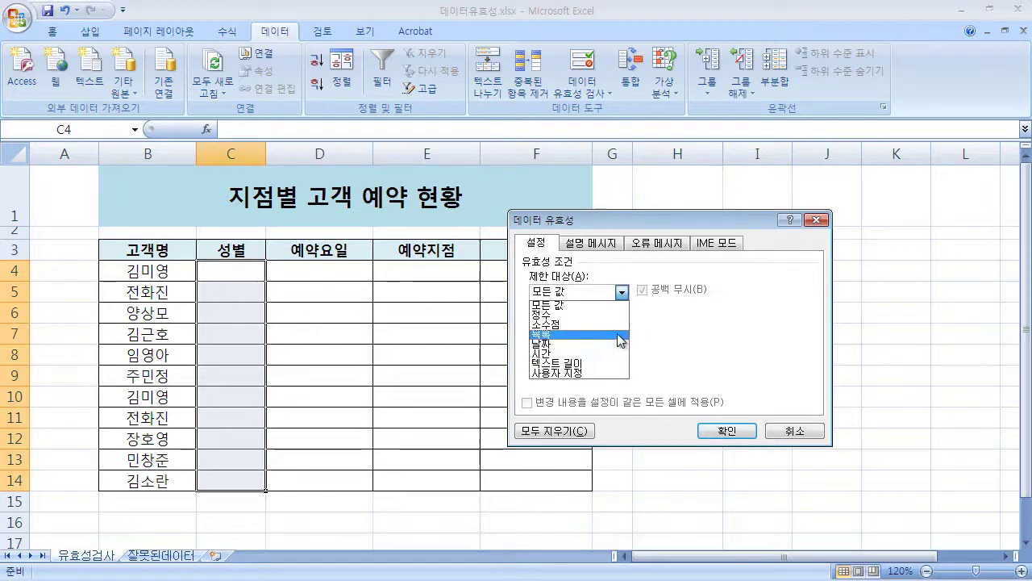
left_click(620, 335)
left_click(670, 355)
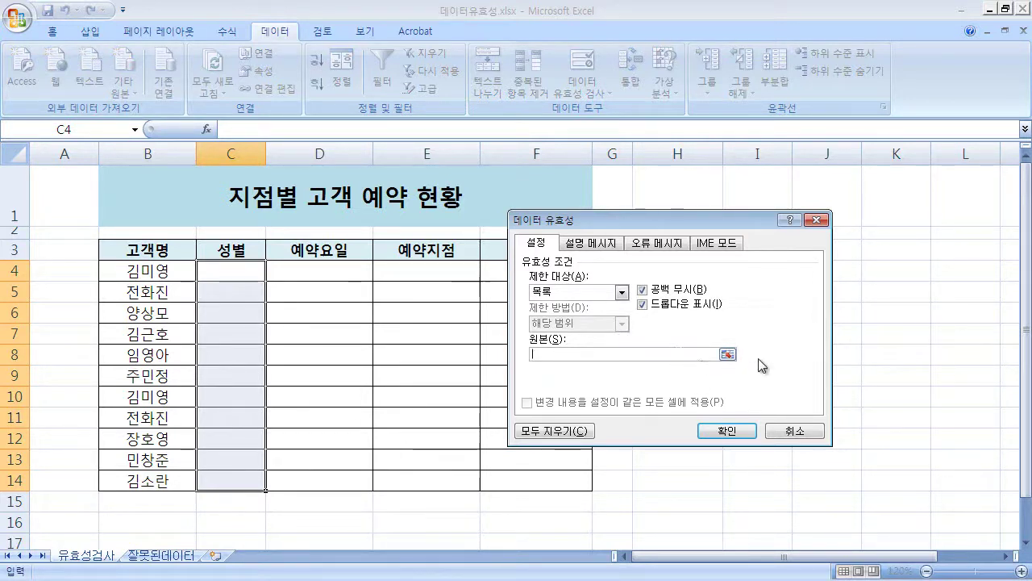
type("남ㅈ")
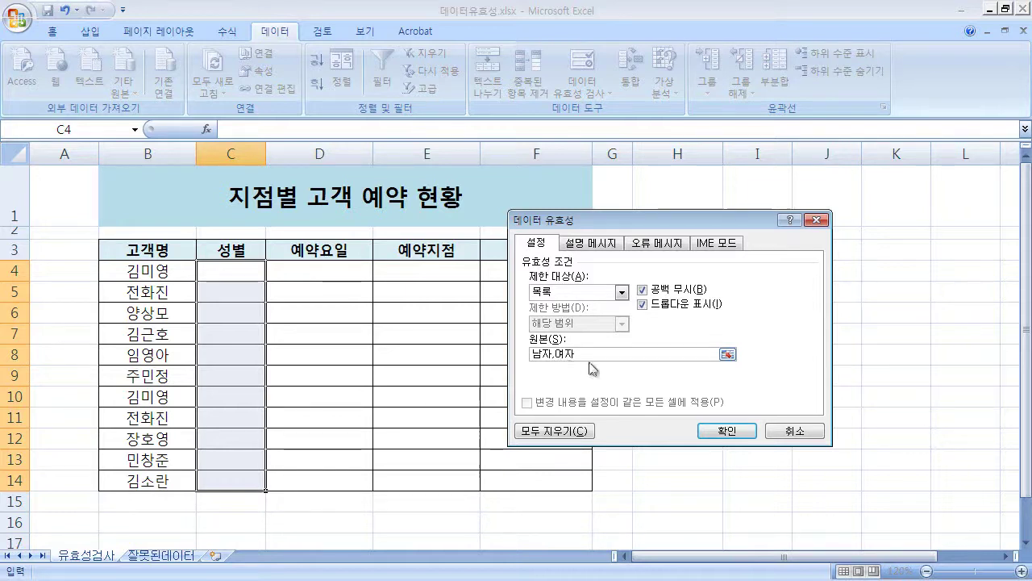
left_click(727, 430)
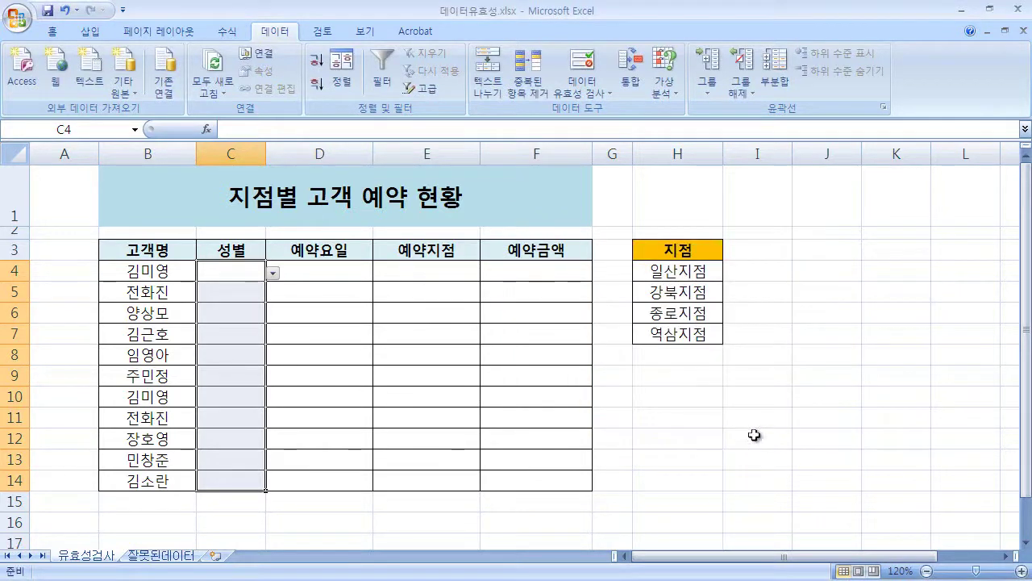
Choose the gender from the validation list for the first three customers: 여자 in C4 and C5, 남자 in C6.
left_click(263, 271)
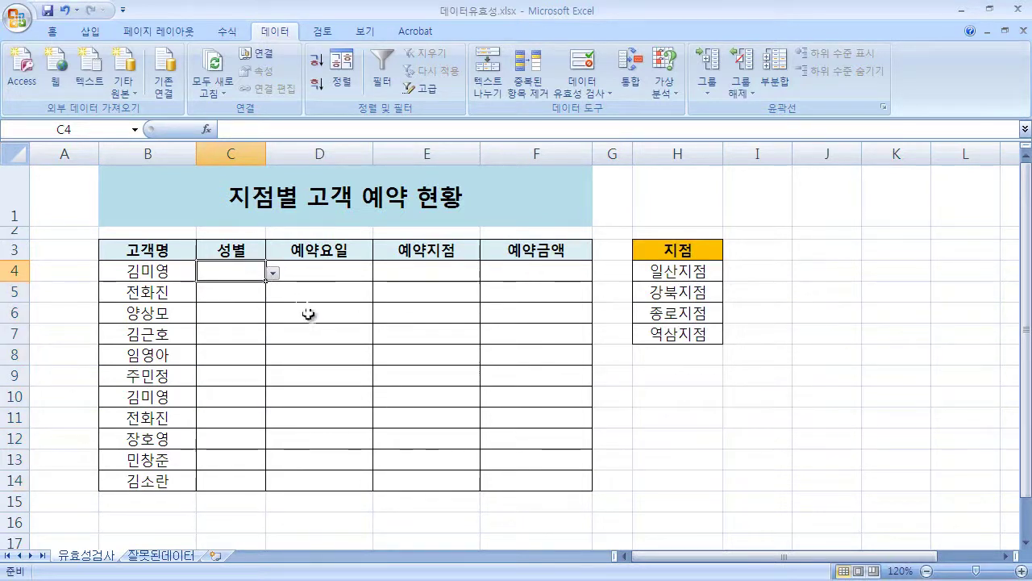
left_click(272, 273)
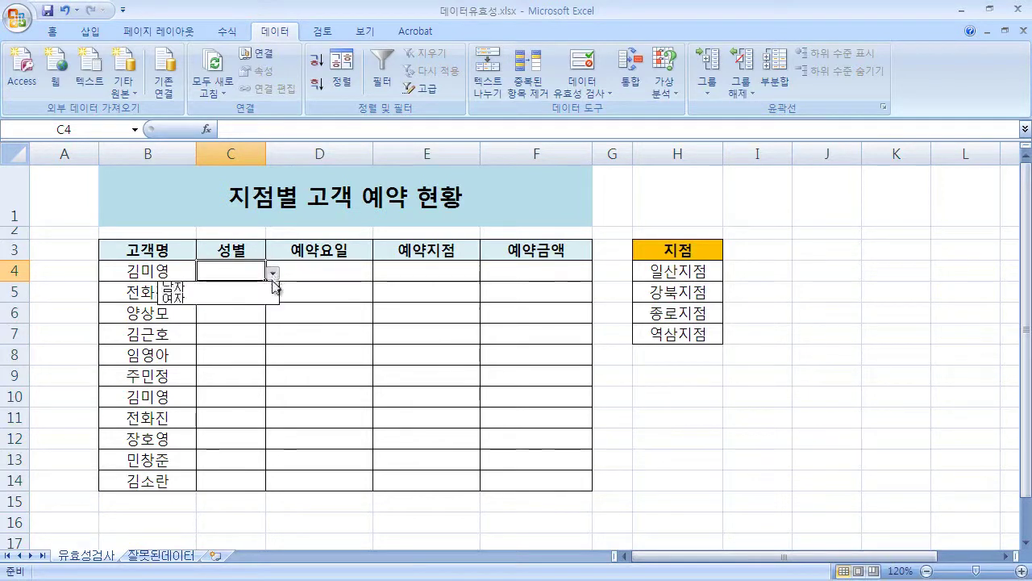
left_click(215, 298)
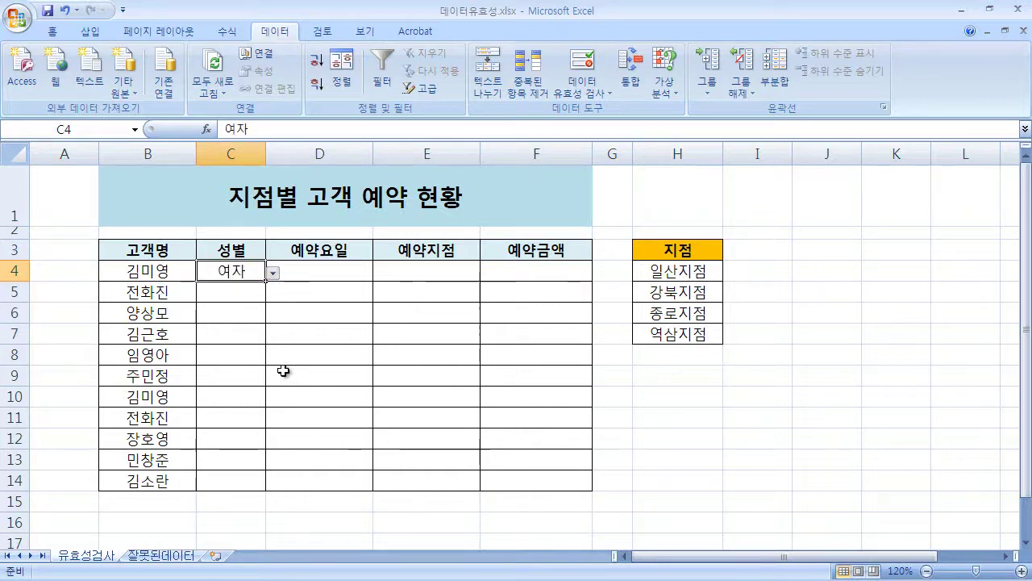
left_click(239, 291)
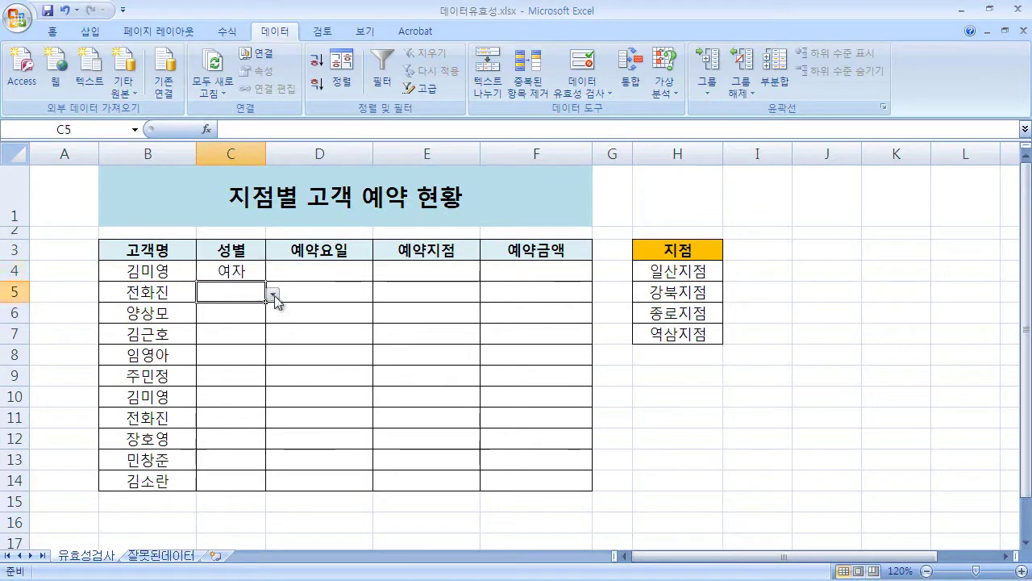
left_click(274, 295)
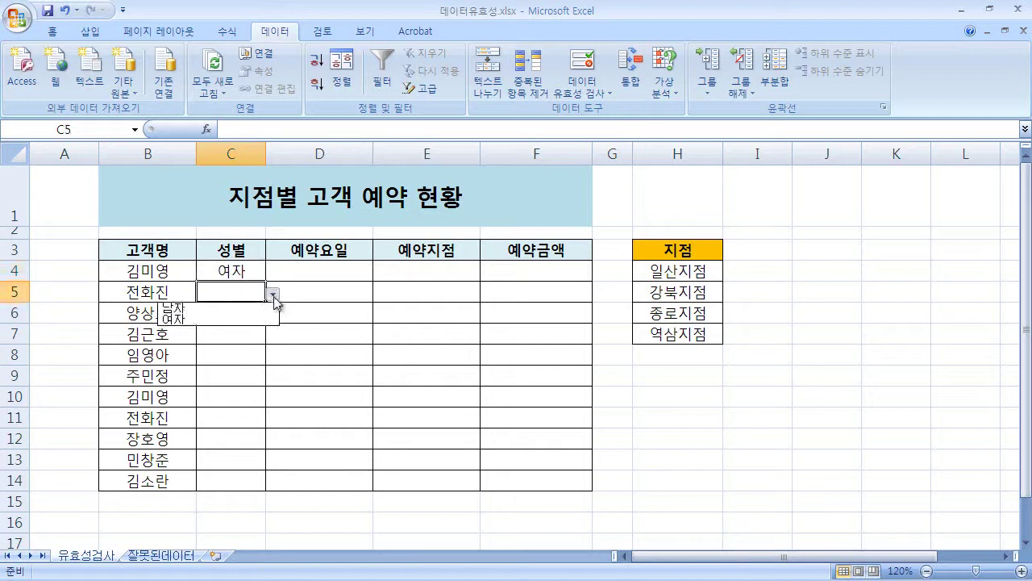
left_click(200, 318)
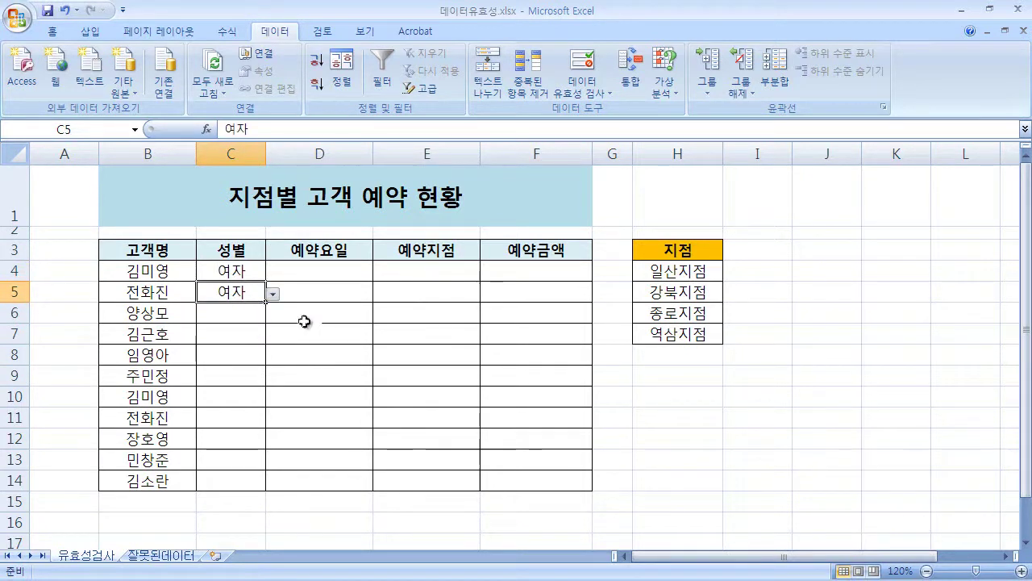
left_click(250, 314)
left_click(274, 314)
left_click(239, 332)
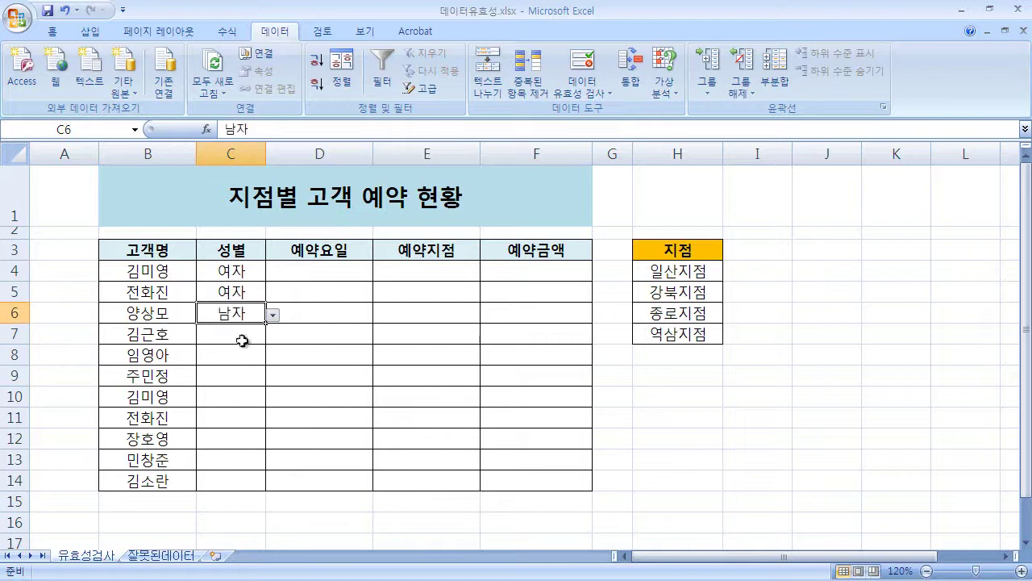
Enter 남자 in cell C7 and 여자 in cell C8 as text instead of choosing from the list.
left_click(239, 337)
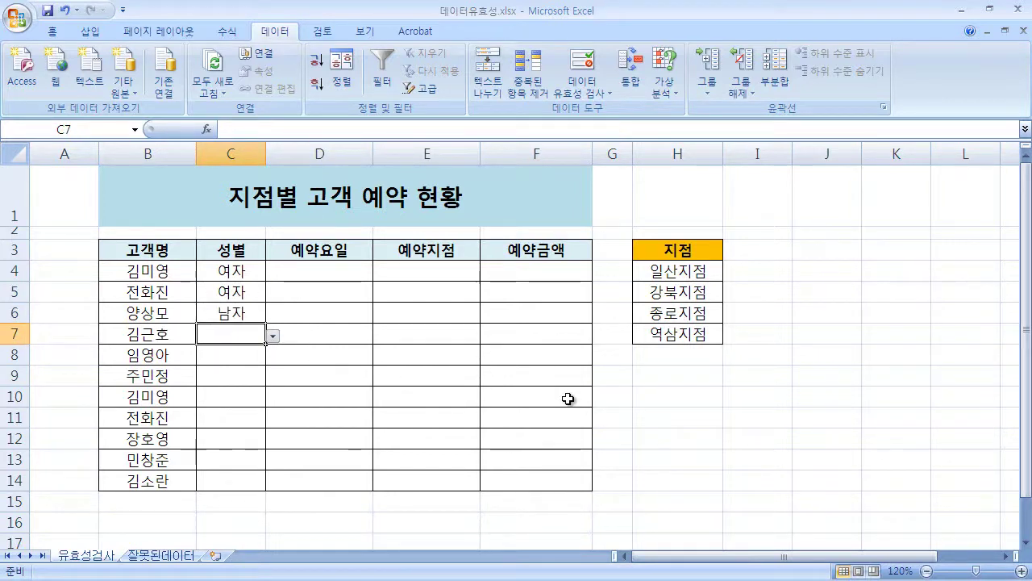
type("남ㅈ")
key("Return")
type("여자")
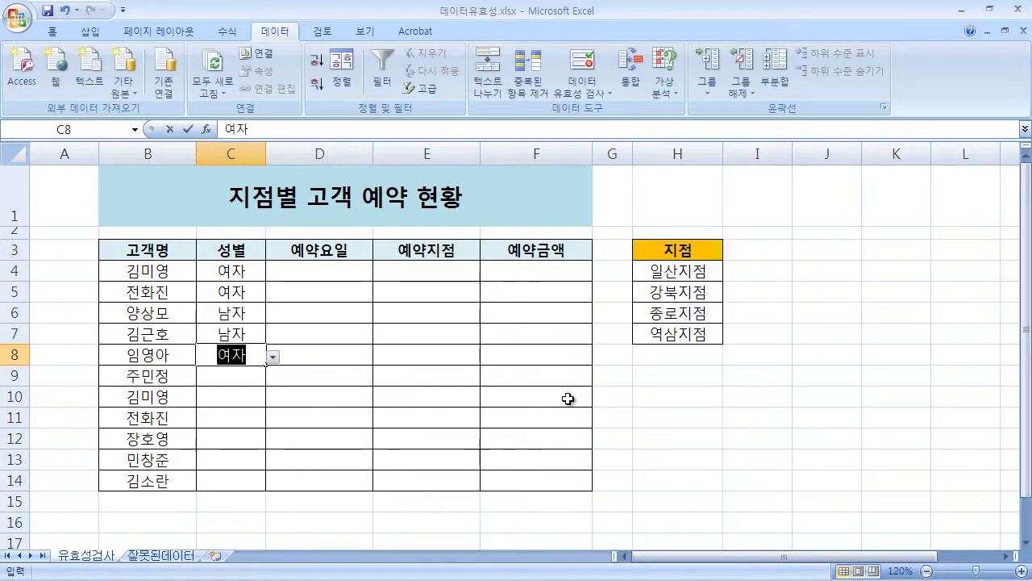
key("Return")
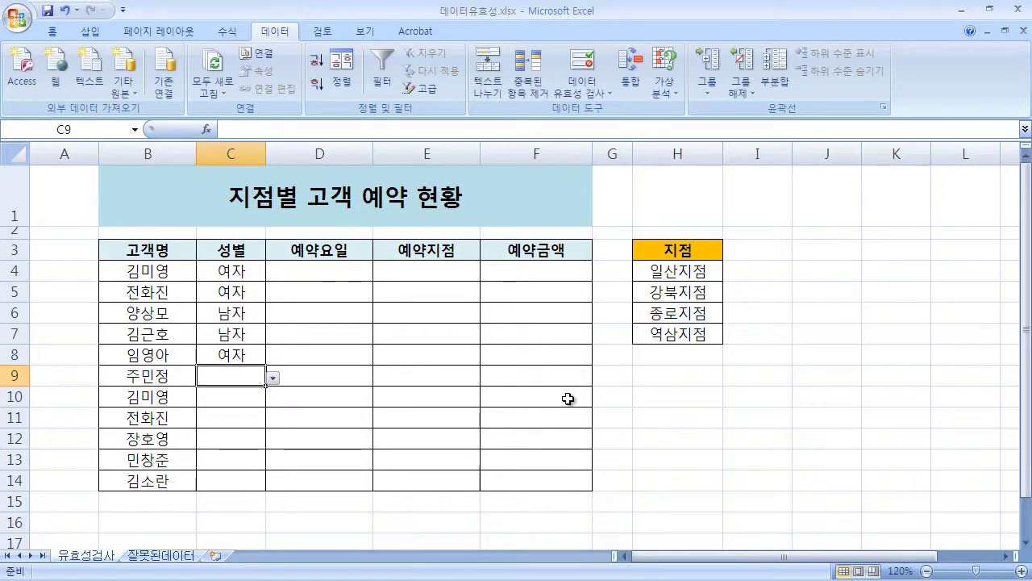
Test the validation rule by trying to enter women in cell C9, and cancel the entry.
type("women")
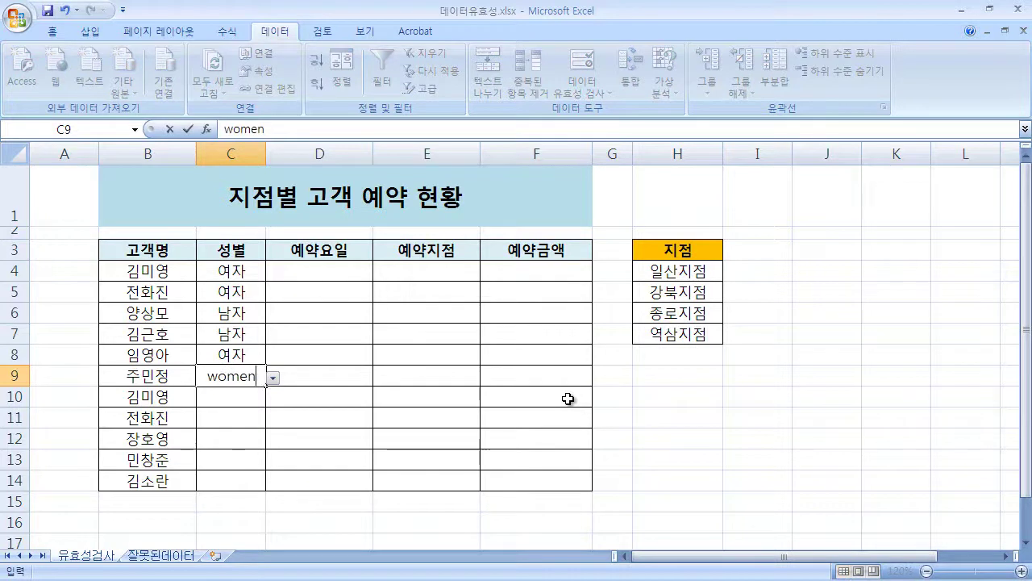
key("Return")
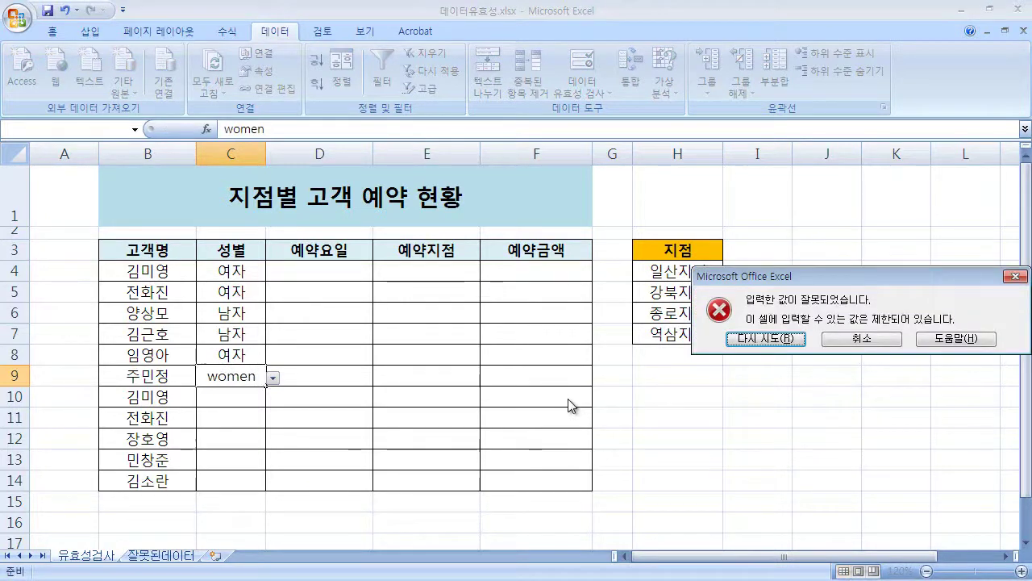
left_click_drag(843, 276, 599, 276)
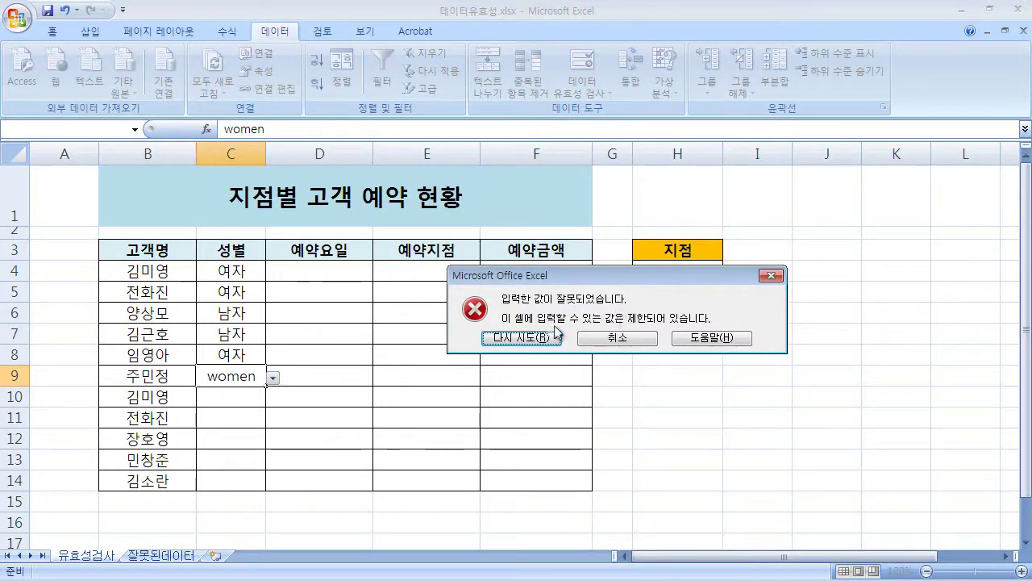
left_click(642, 345)
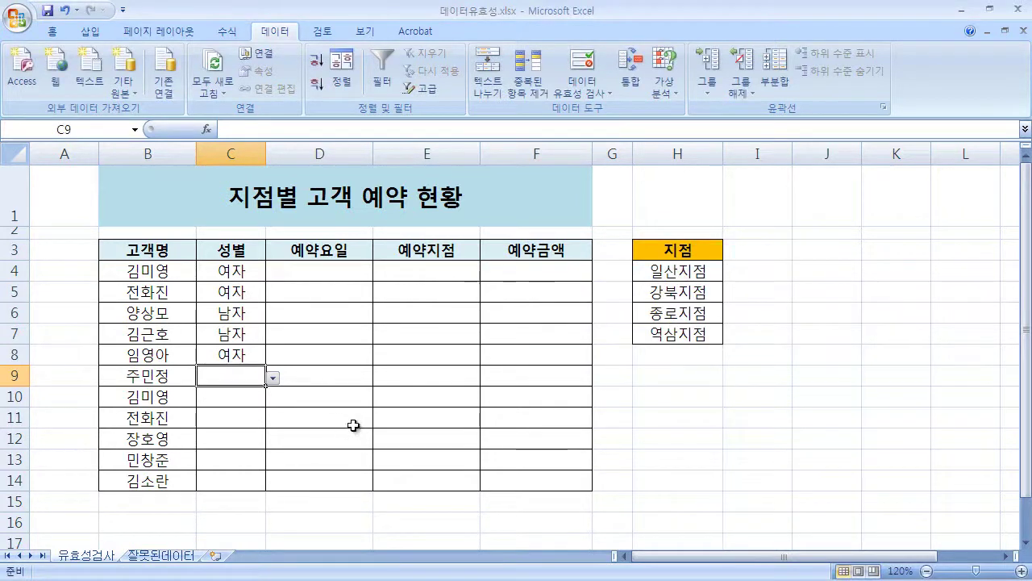
Enter 여자 as text in cells C9, C10 and C11 of the 성별 column.
type("dn")
key("BackSpace")
key("BackSpace")
type("여자")
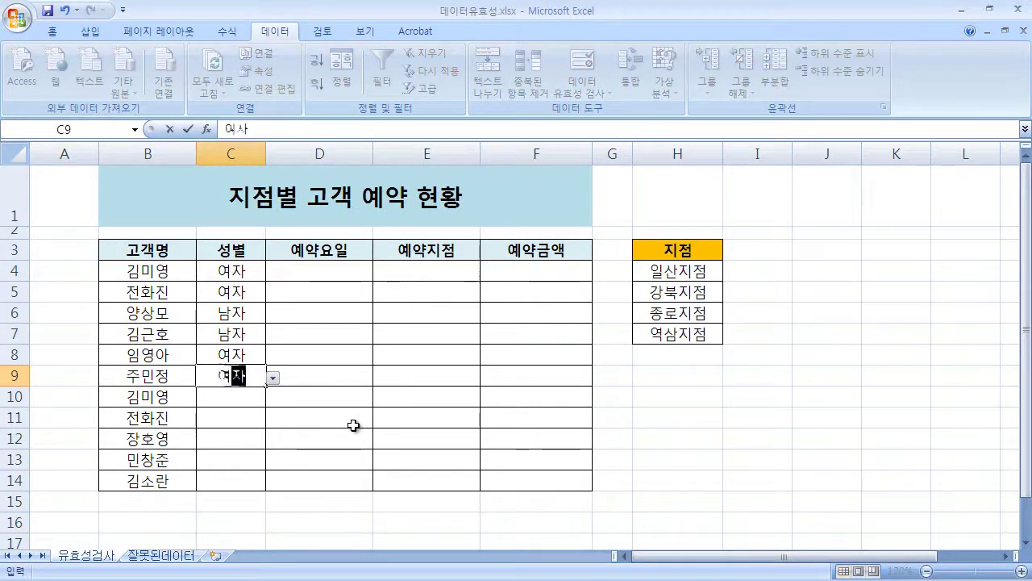
key("Return")
type("여자")
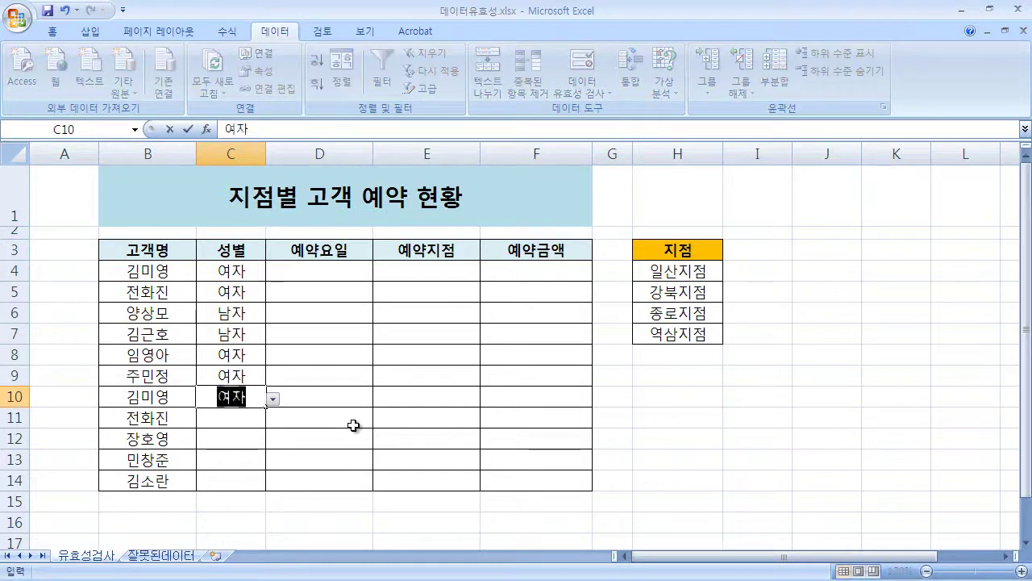
key("Return")
type("여자")
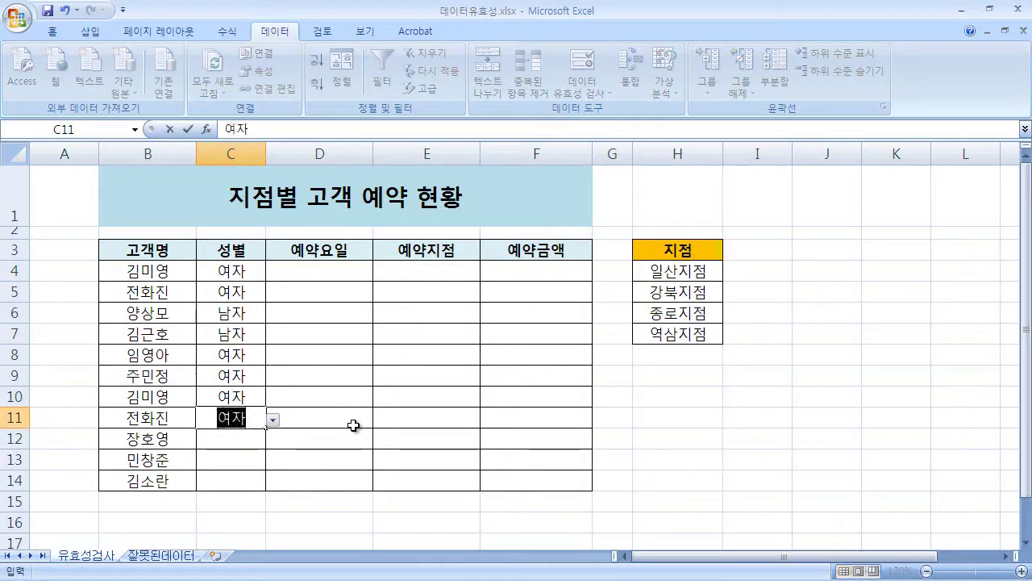
key("Return")
Test the gender rule by trying to enter men in cell C12, and cancel the entry.
type("ㅇ")
key("BackSpace")
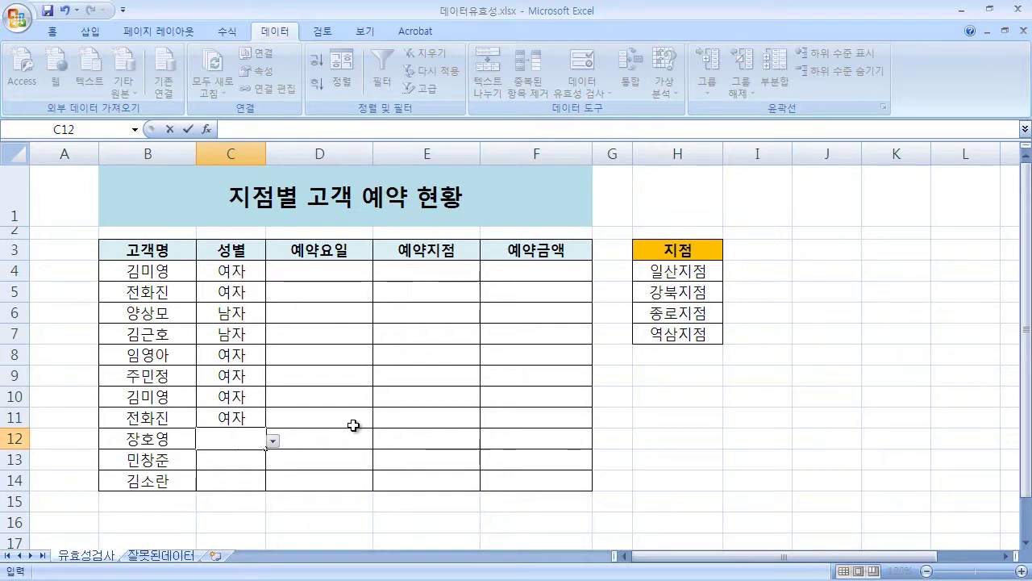
type("men")
key("Return")
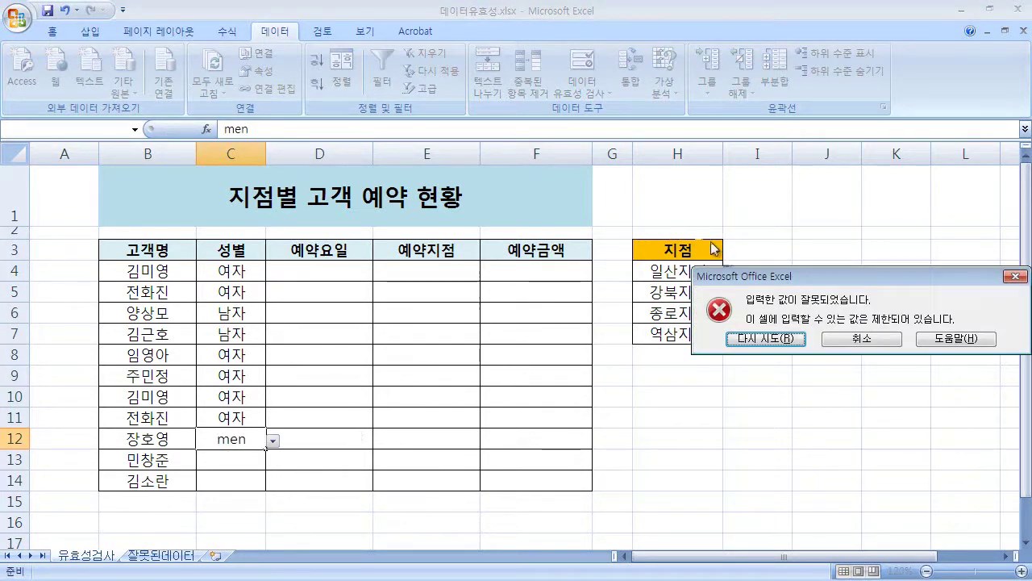
left_click_drag(737, 276, 396, 253)
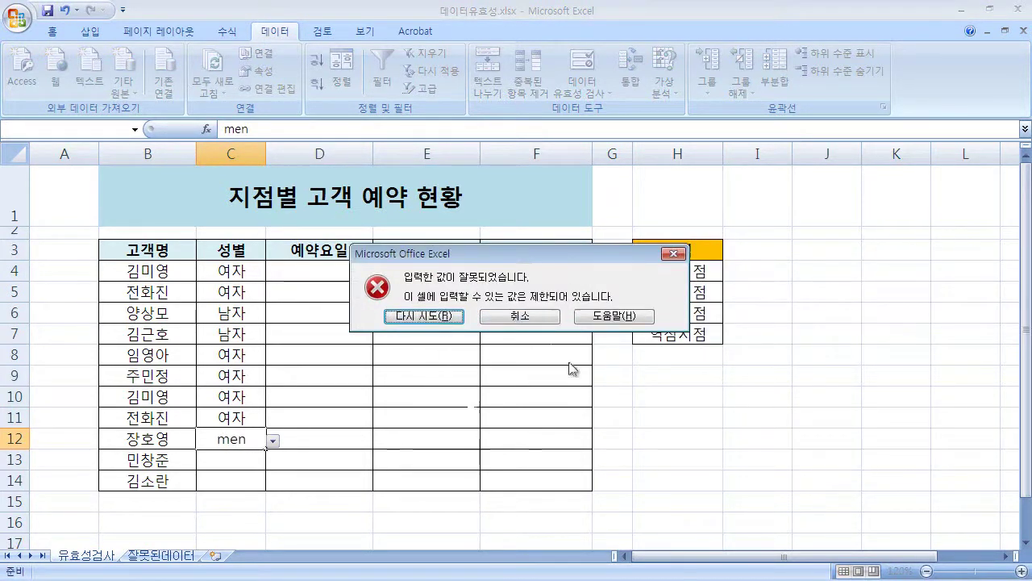
left_click(673, 253)
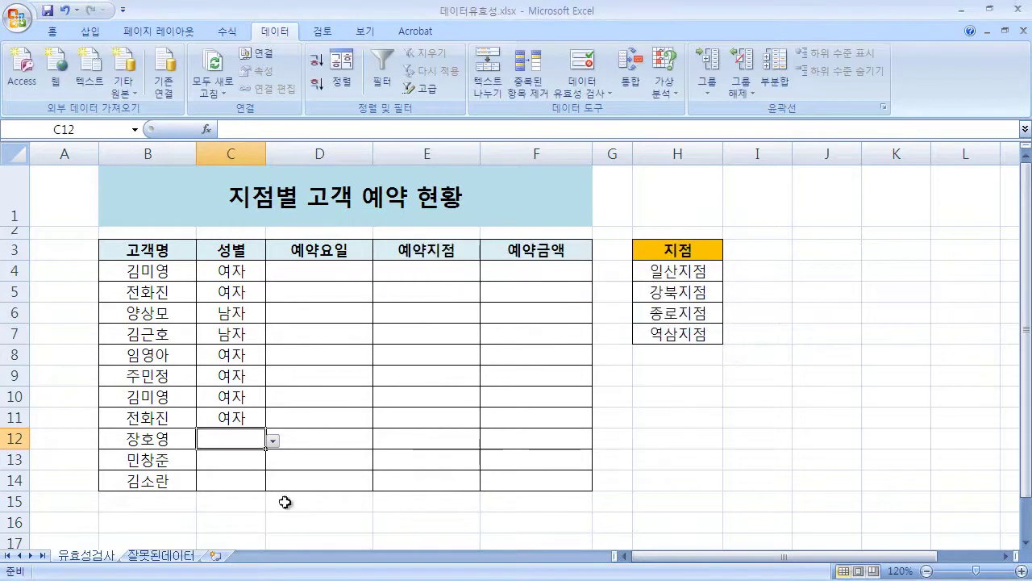
Fill in the last three genders as text: 남자 in C12 and C13, 여자 in C14.
type("ska")
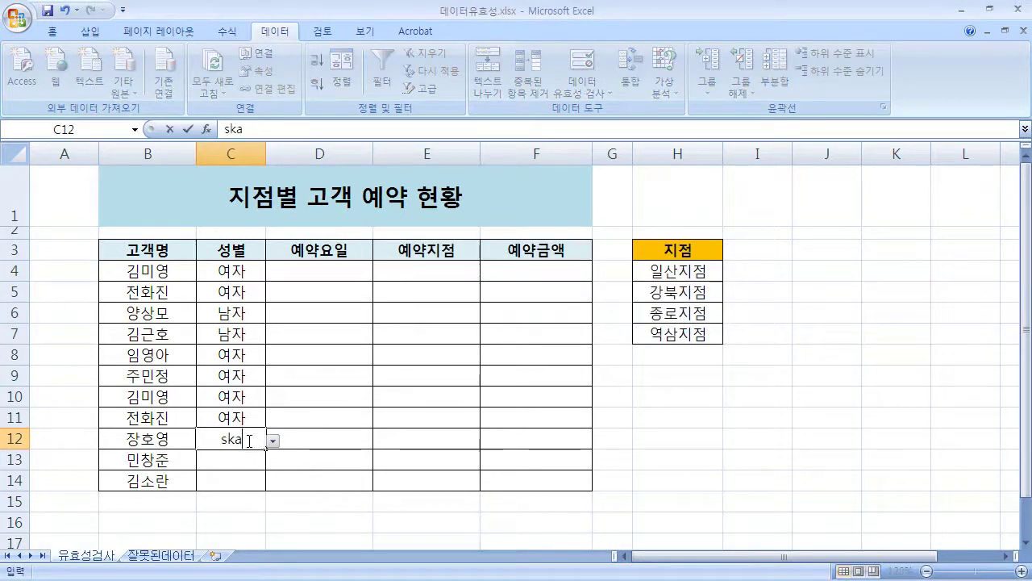
key("BackSpace")
key("BackSpace")
key("BackSpace")
key("Hangul")
type("남자")
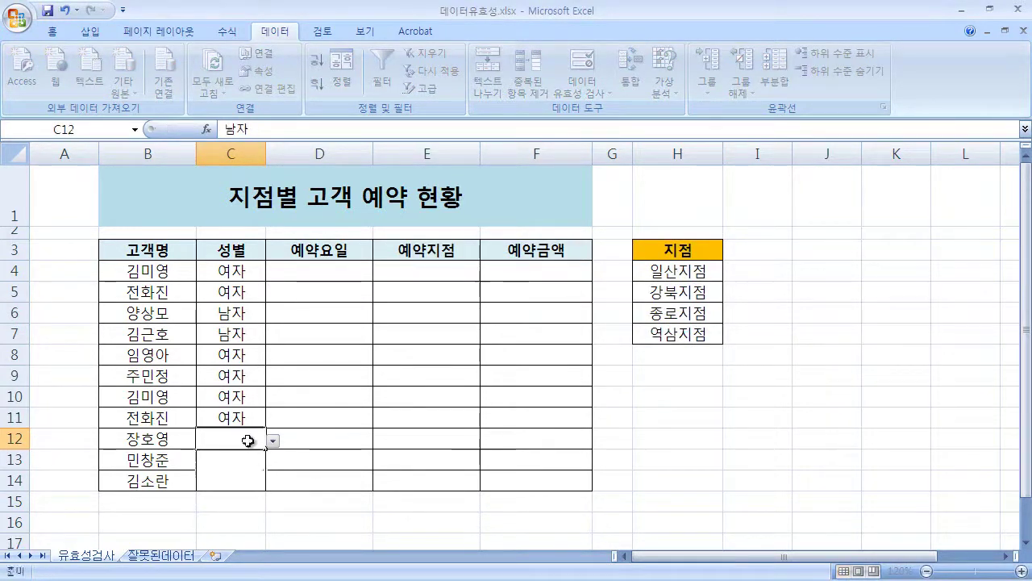
key("Return")
type("남자")
key("Return")
type("여자")
key("Return")
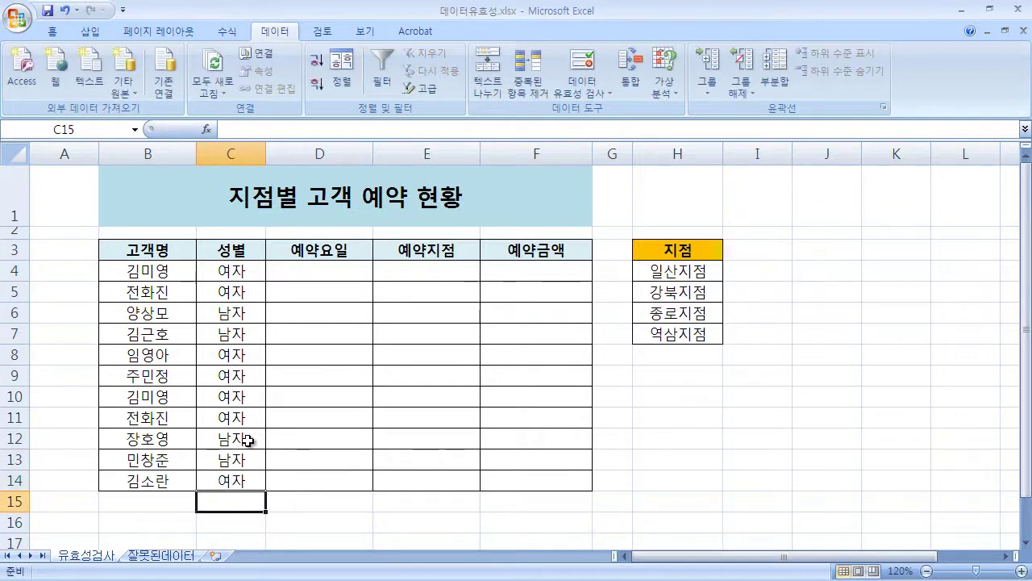
Check the choices offered by the validation list in cell C4 without picking a value.
left_click(247, 271)
left_click(273, 275)
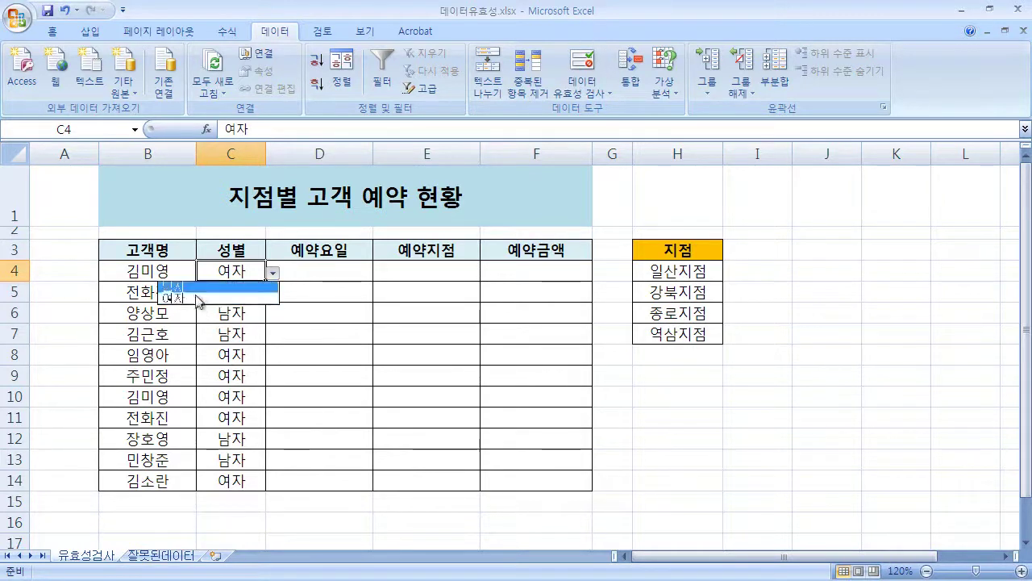
left_click(396, 316)
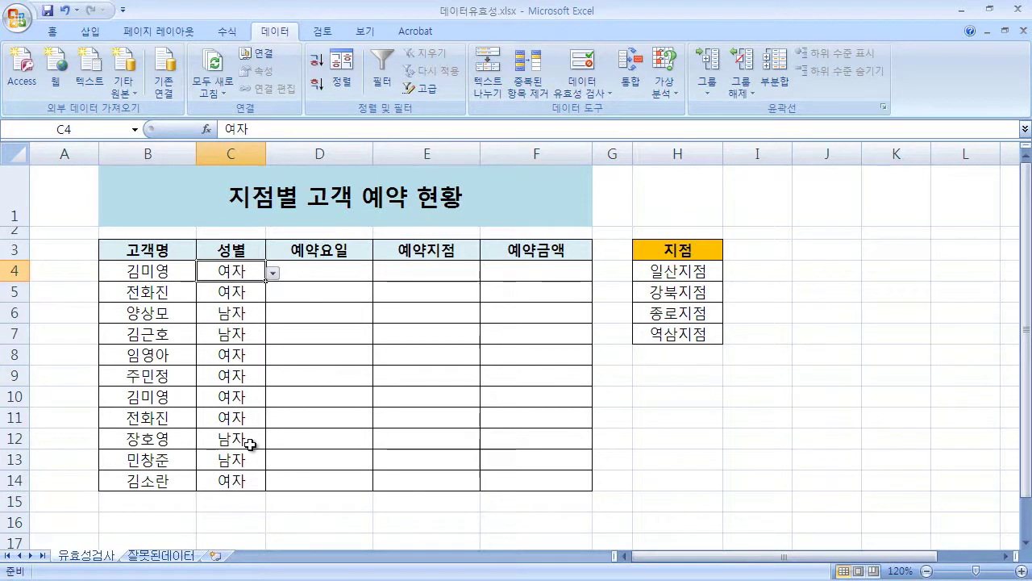
Start a data validation rule for the 예약요일 cells D4:D14 that allows only a list (목록).
left_click(327, 271)
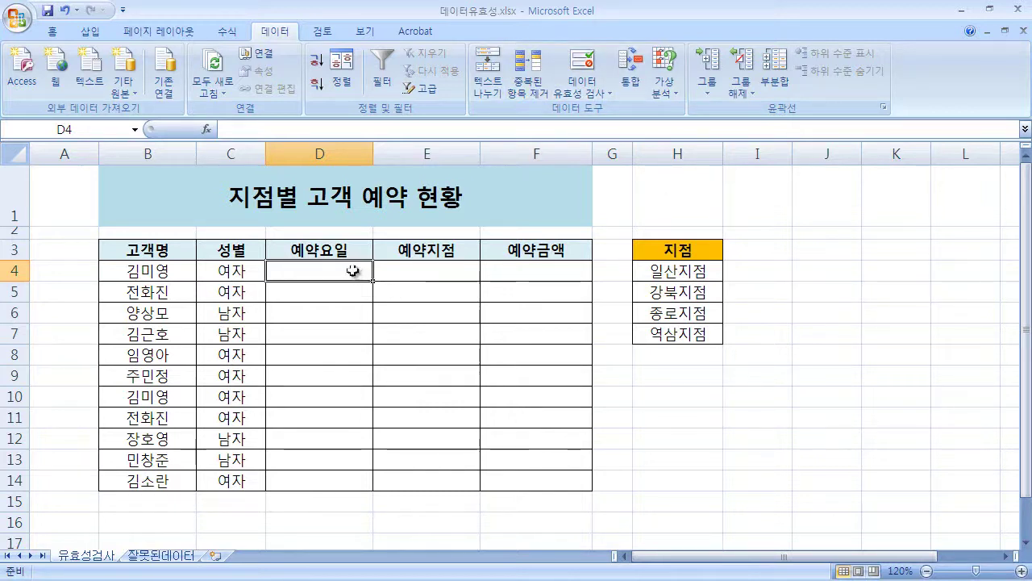
left_click_drag(354, 271, 346, 484)
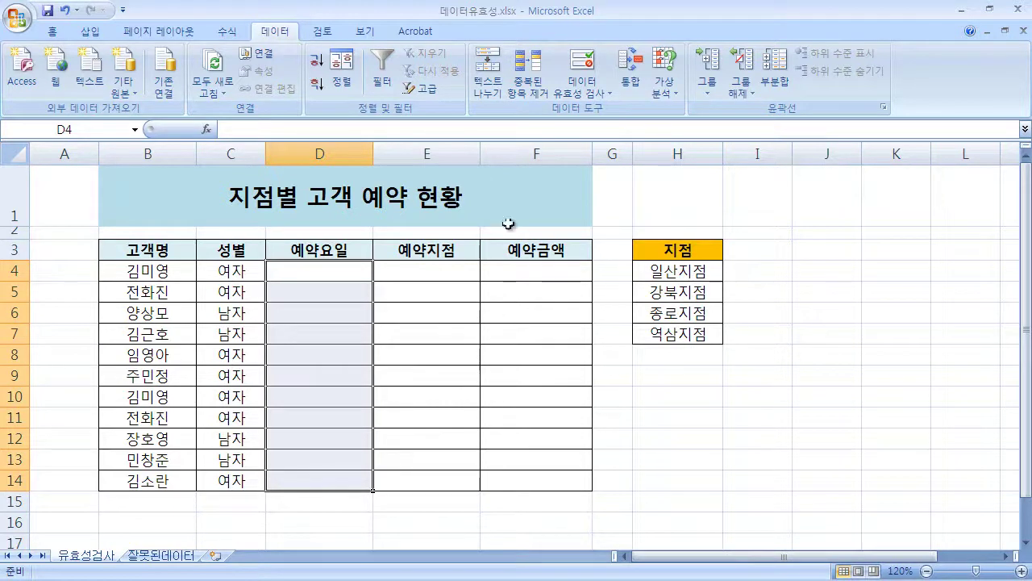
left_click(586, 64)
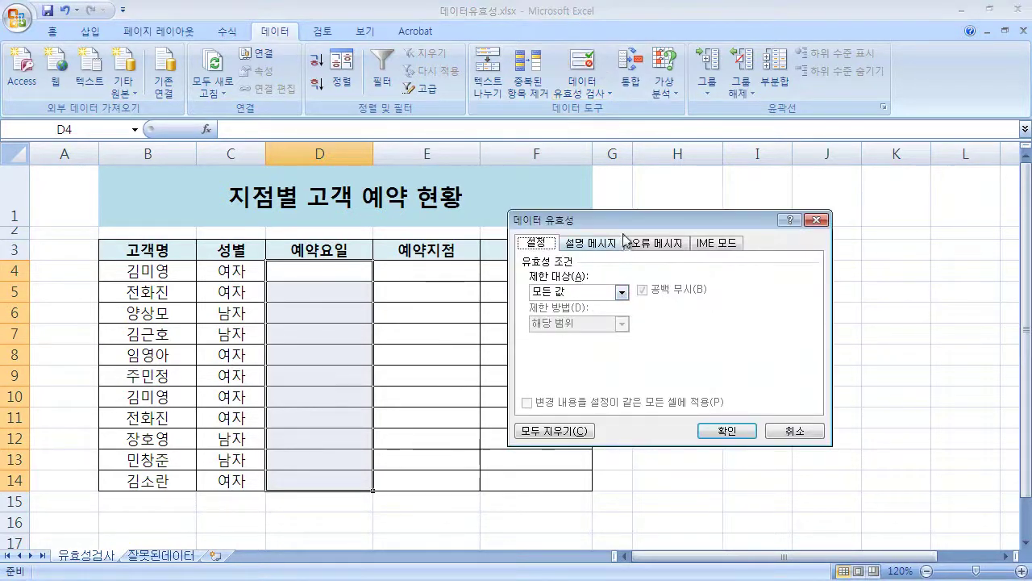
left_click_drag(619, 218, 584, 216)
left_click(584, 292)
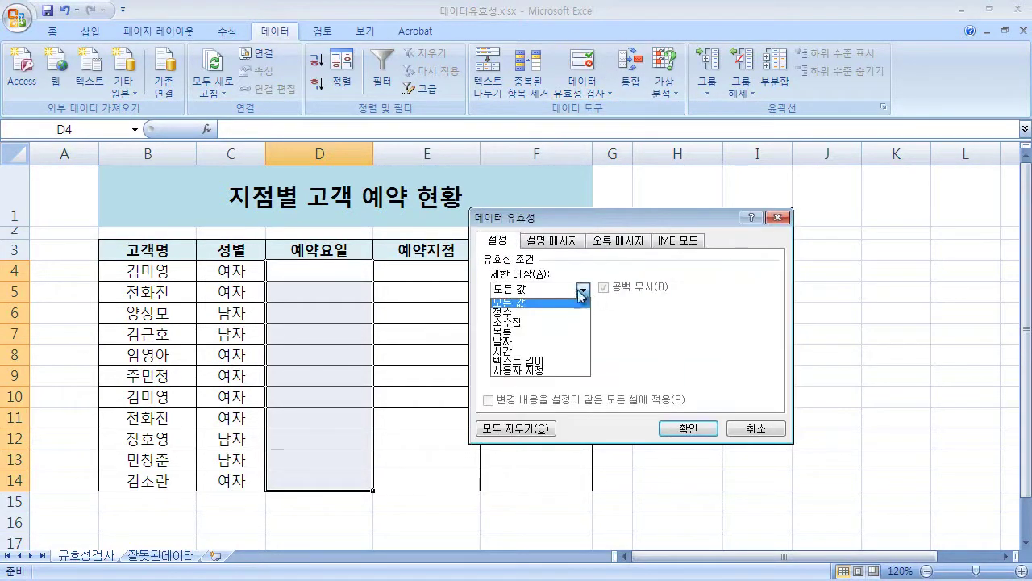
left_click(564, 333)
left_click(584, 350)
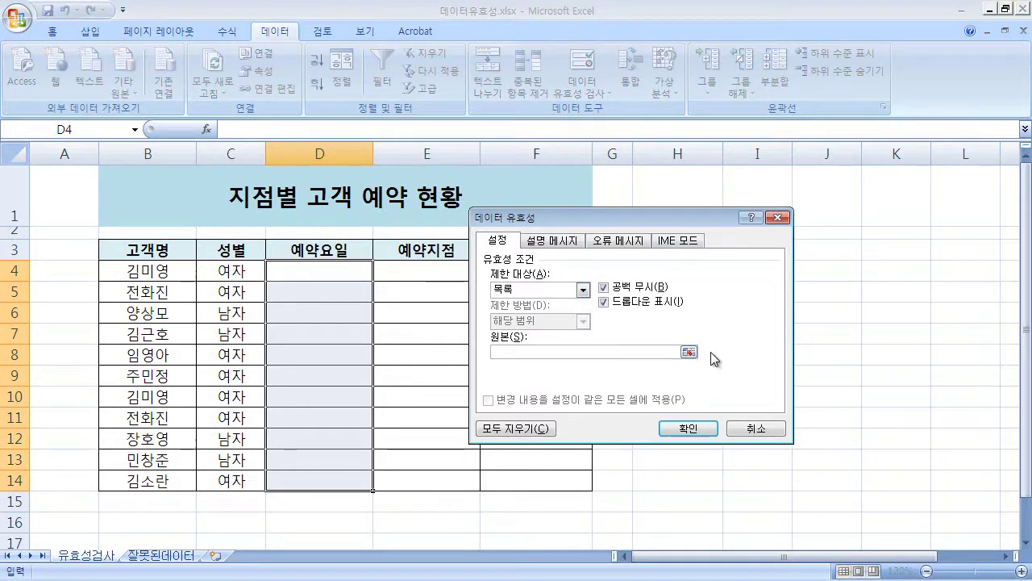
Set the list source to 월요일,화요일,수요일 and apply the rule.
type("dnjfd")
type("dnj")
type("월요")
type("일,")
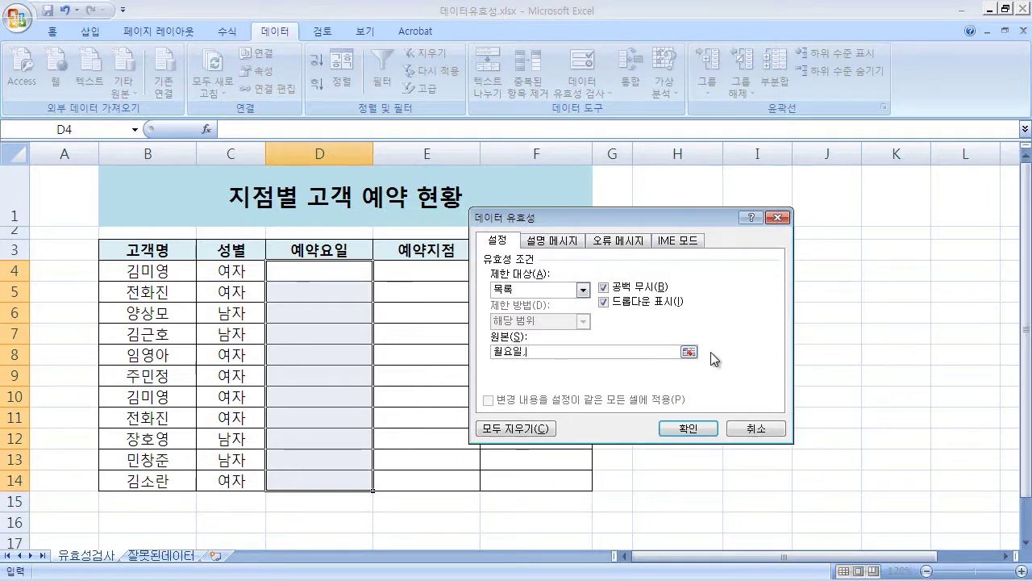
type("화요일,수요일")
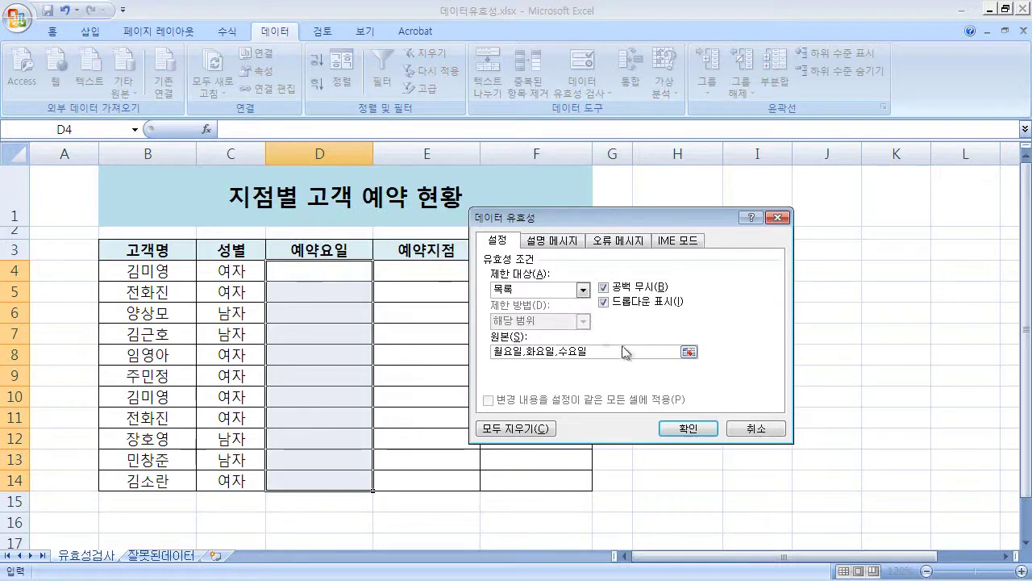
left_click(687, 427)
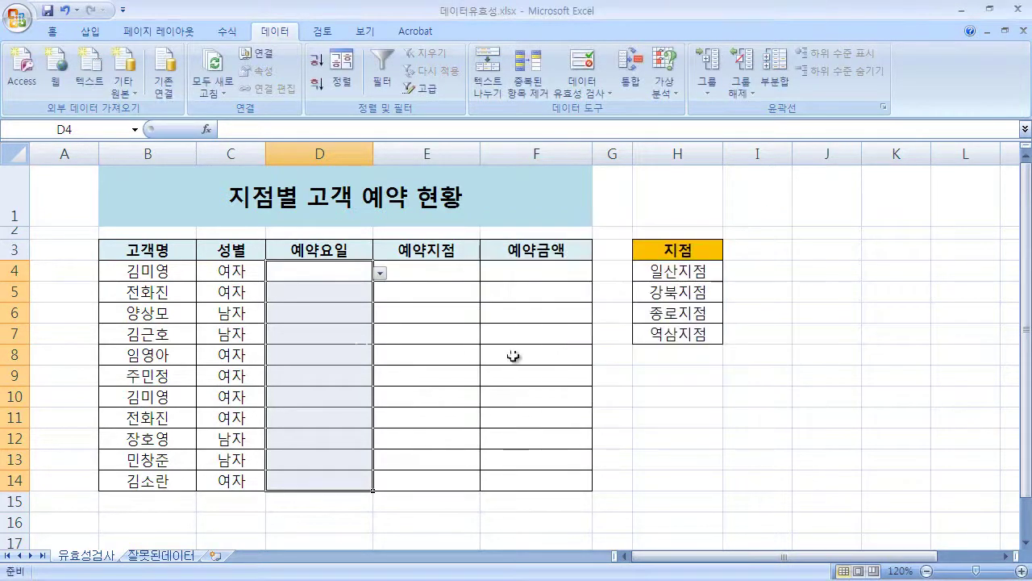
Choose the reservation days from the validation list: 월요일 in D4 and D5, 화요일 in D6, 수요일 in D7.
left_click(328, 274)
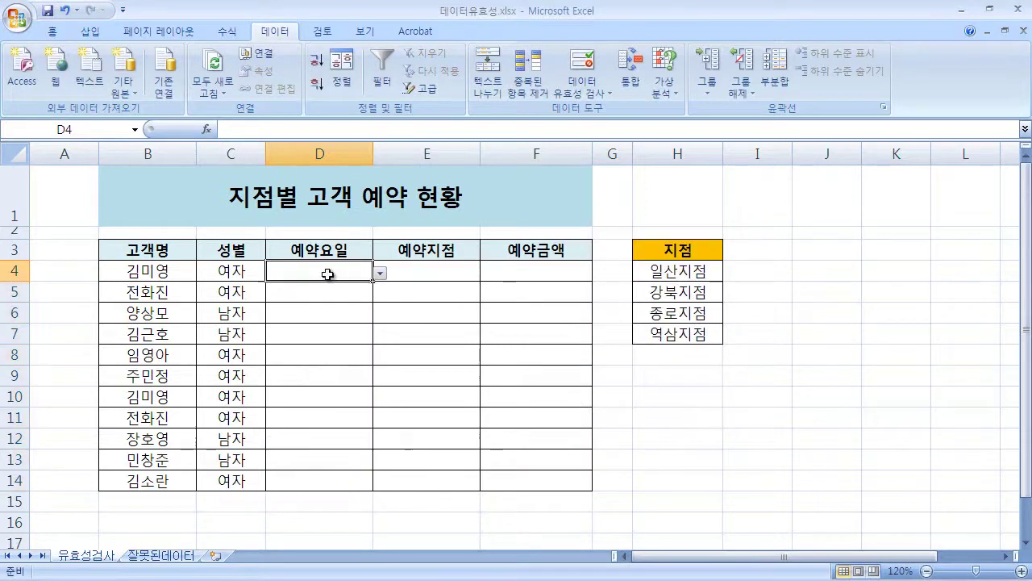
left_click(379, 273)
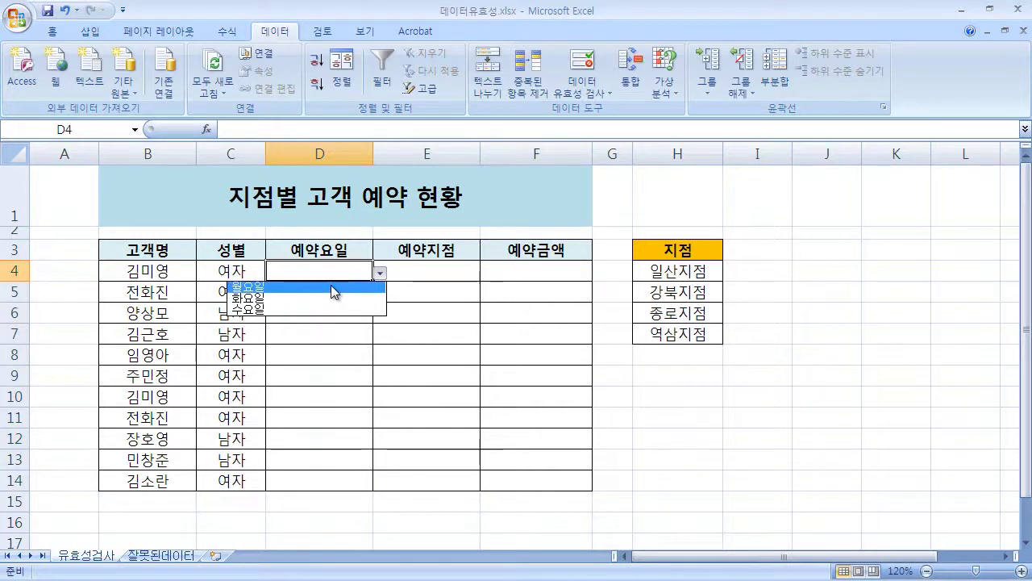
left_click(331, 286)
left_click(345, 292)
left_click(378, 295)
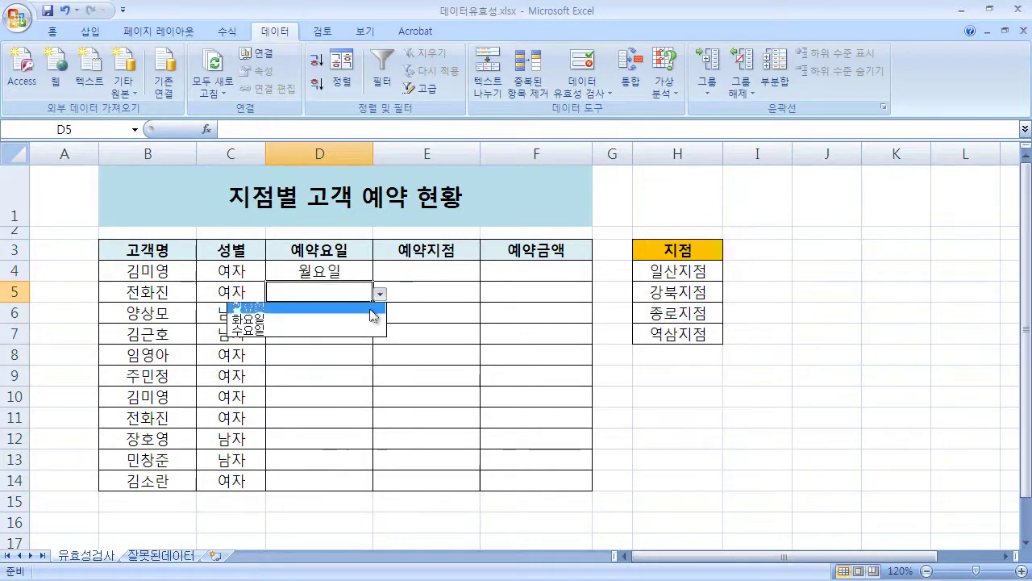
left_click(354, 308)
left_click(341, 314)
left_click(380, 316)
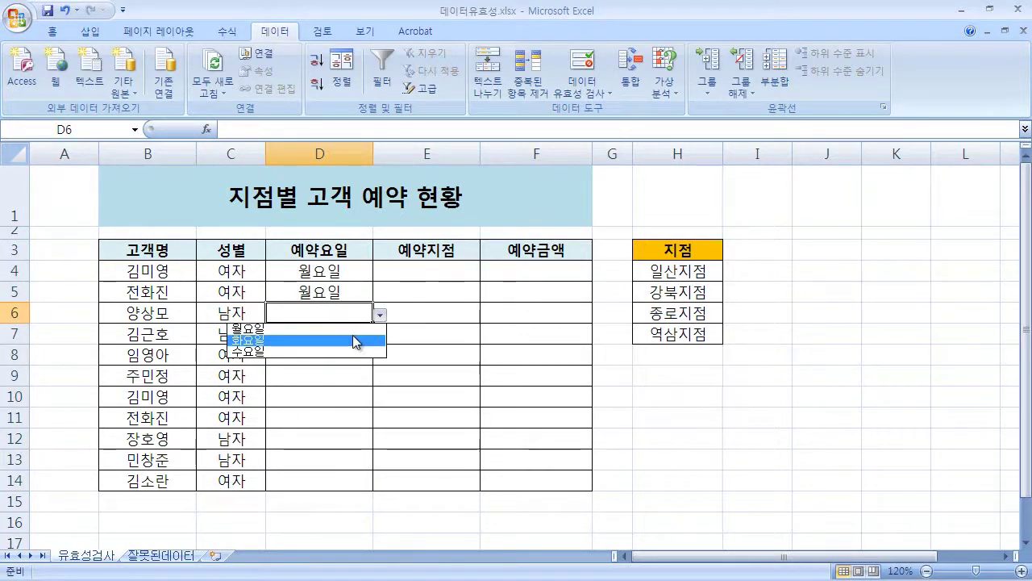
left_click(355, 338)
left_click(357, 332)
left_click(380, 335)
left_click(348, 373)
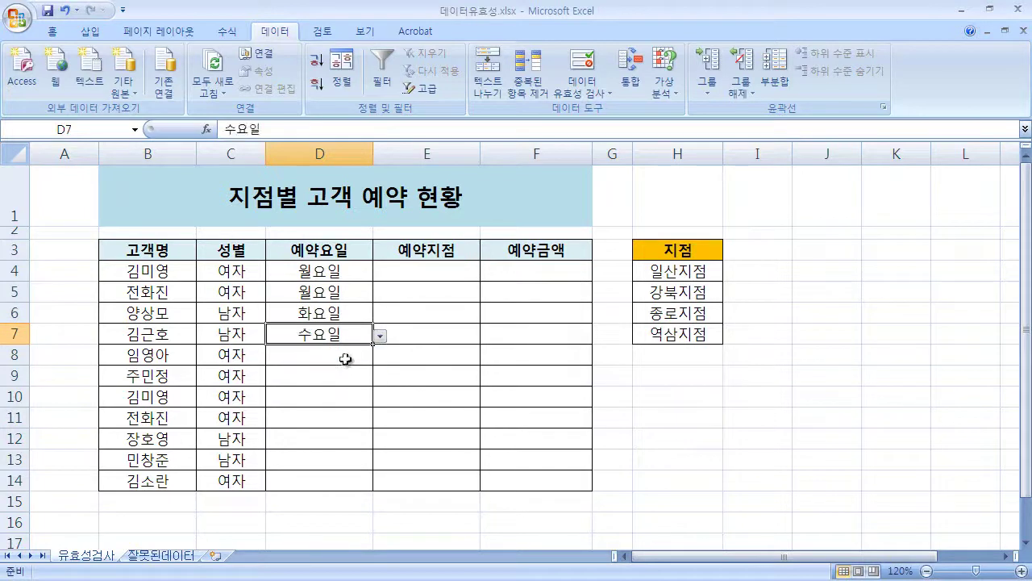
Test the weekday rule by trying to enter 목요일 in cell D8, and cancel the entry.
left_click(346, 357)
type("모교")
key("BackSpace")
key("BackSpace")
key("BackSpace")
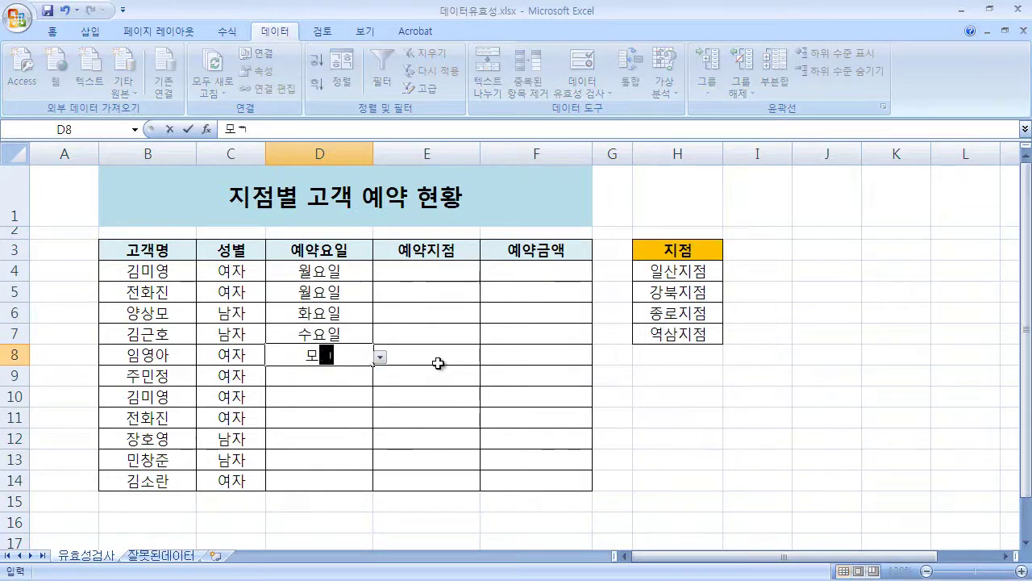
type("ㅁㅗㄱ요일")
key("Return")
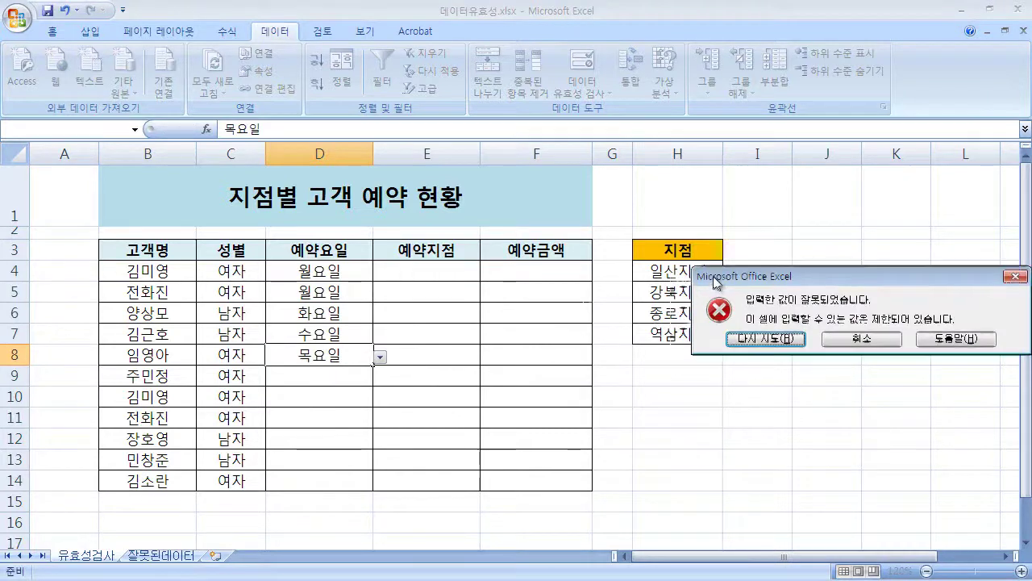
left_click_drag(713, 279, 502, 296)
left_click(644, 358)
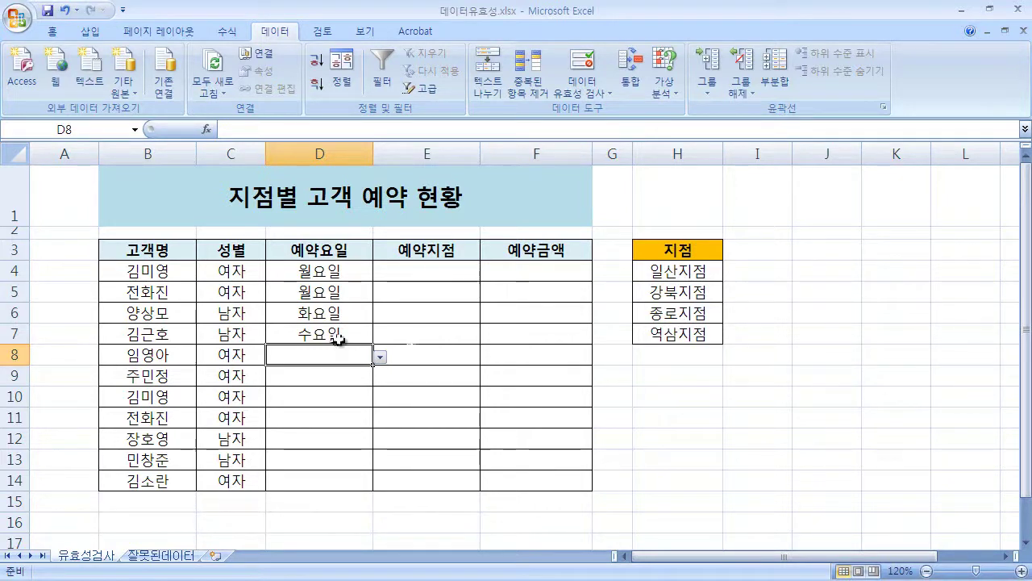
left_click(436, 378)
left_click(340, 356)
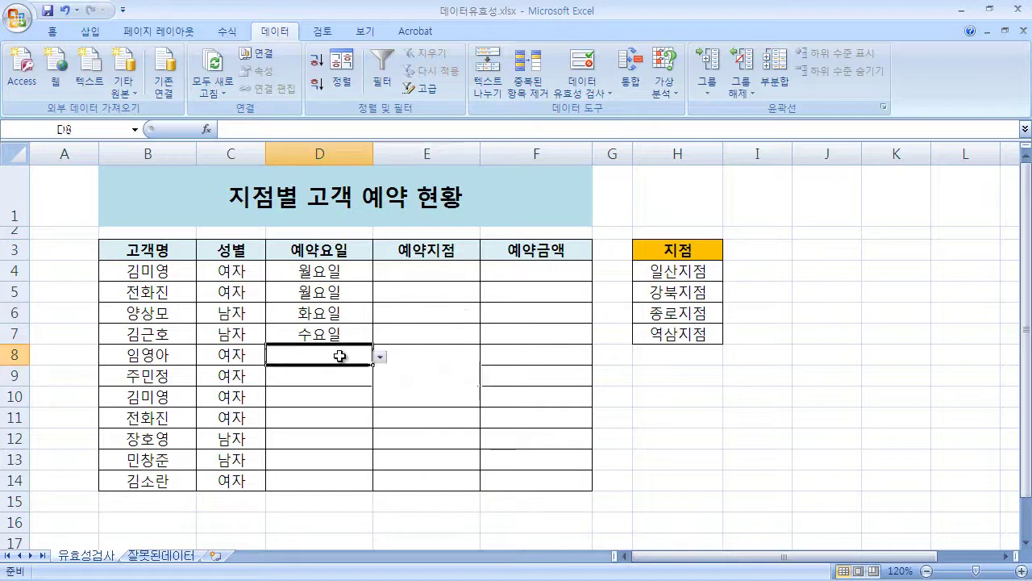
Start a data validation rule for the 예약지점 cells E4:E14 that allows only a list (목록).
left_click(427, 275)
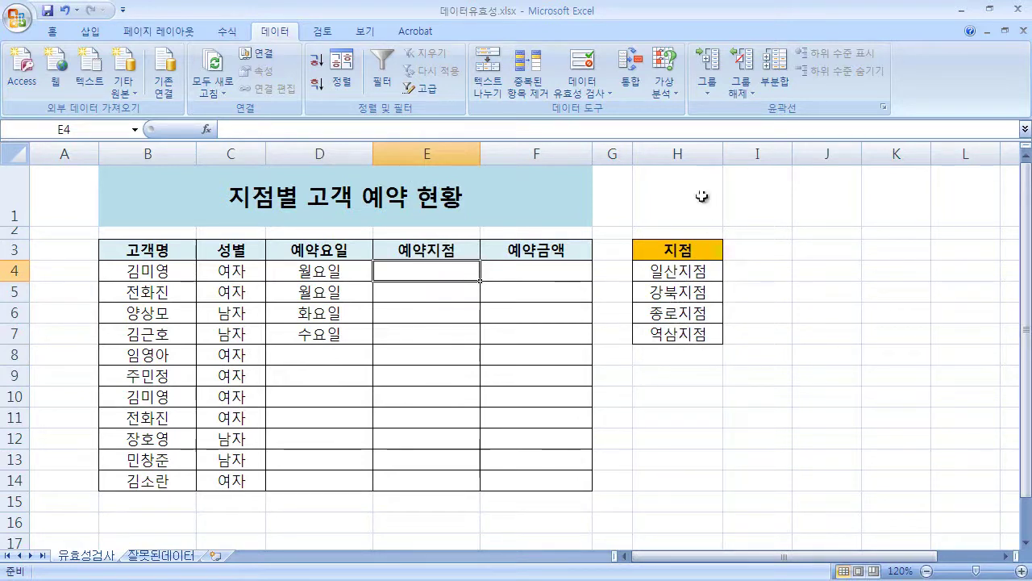
left_click_drag(431, 270, 442, 484)
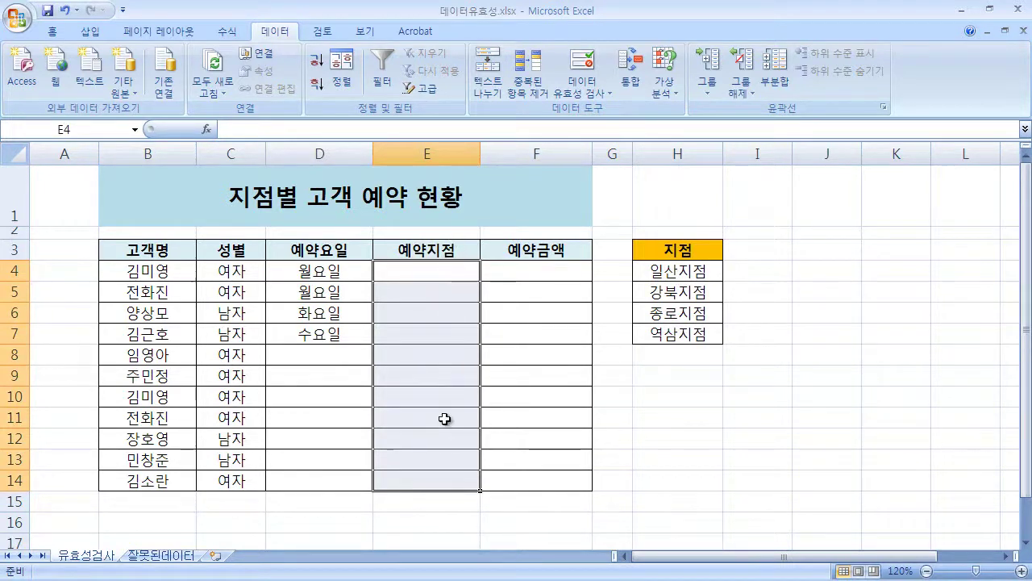
left_click(582, 66)
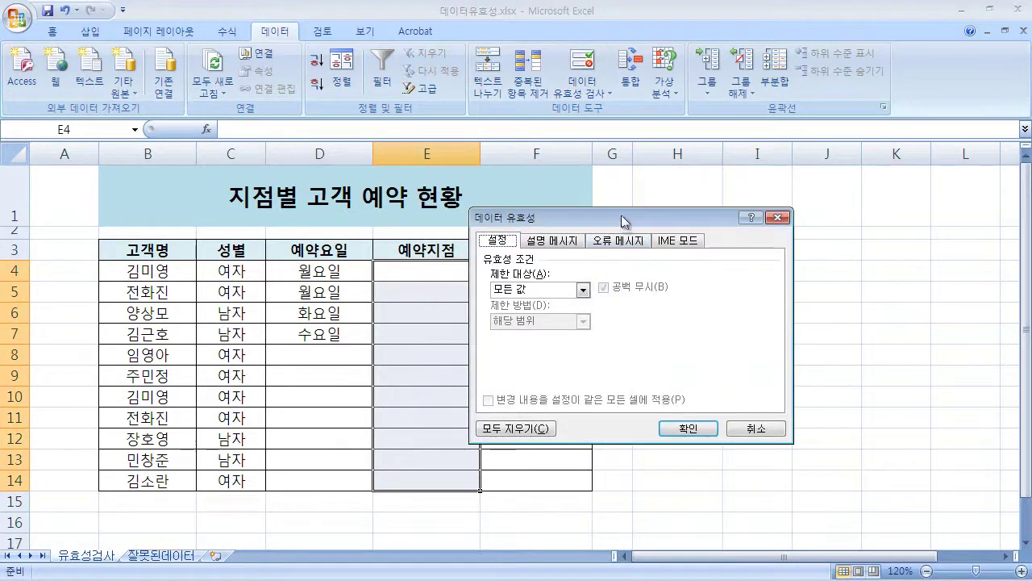
left_click_drag(602, 219, 334, 297)
left_click(312, 365)
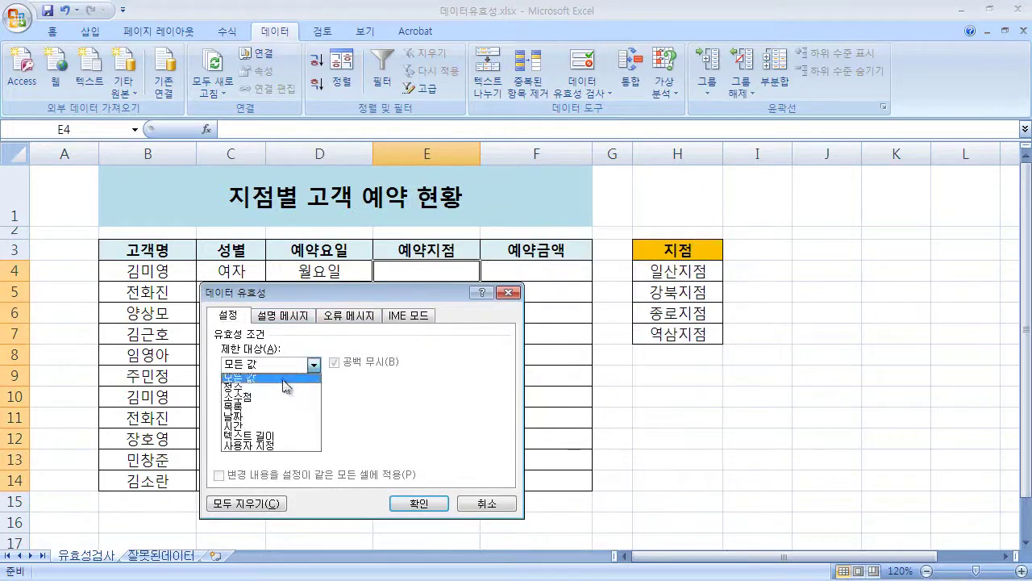
left_click(272, 408)
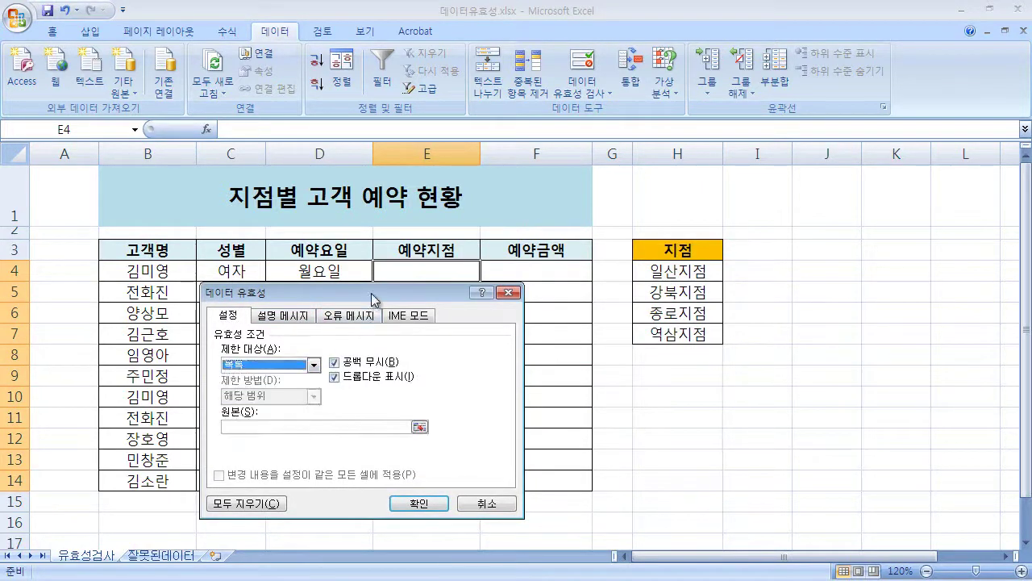
Set the list source to the branch cells =$H$4:$H$7 and apply the rule.
left_click_drag(371, 293, 465, 313)
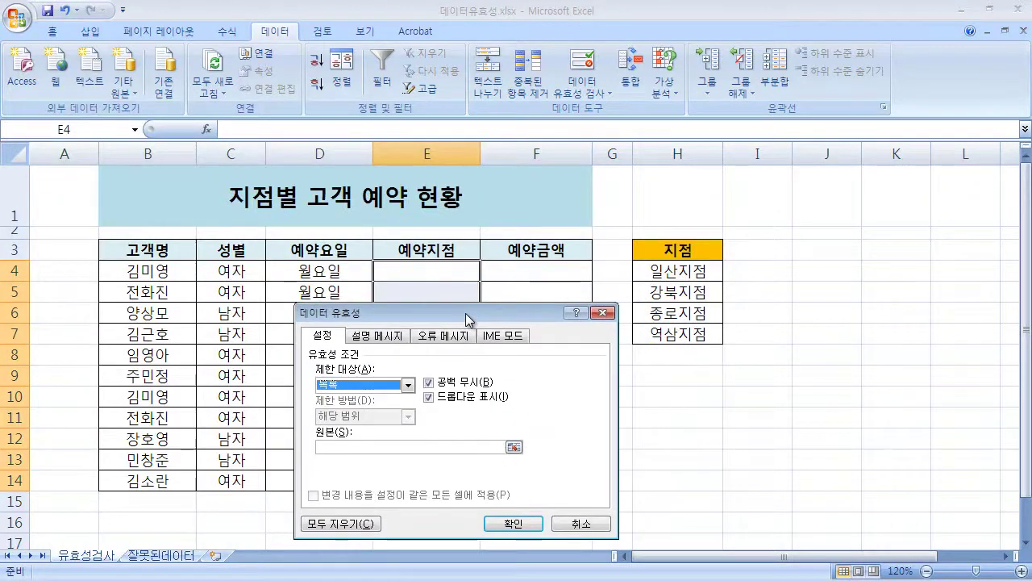
left_click(333, 449)
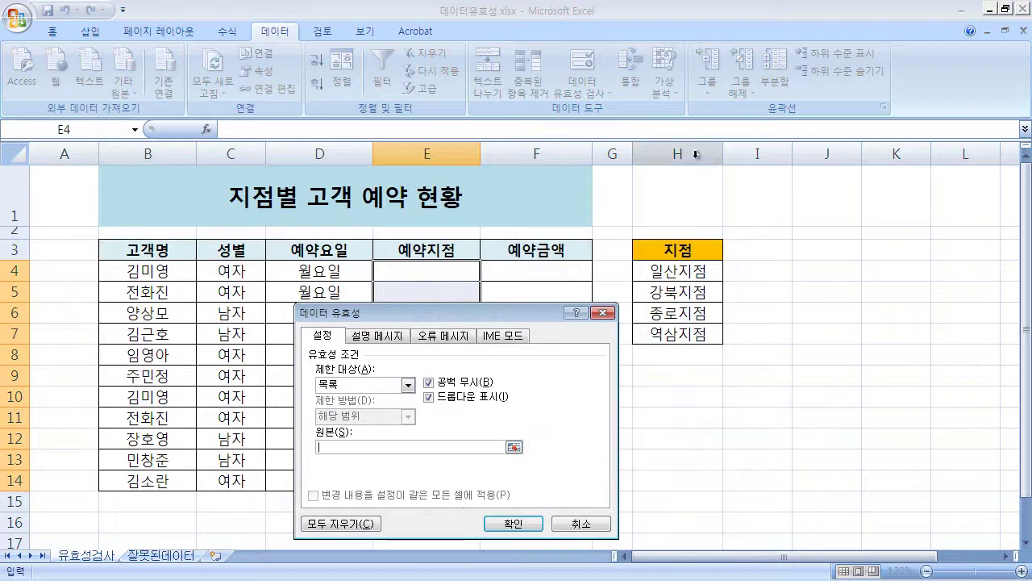
left_click_drag(694, 271, 697, 293)
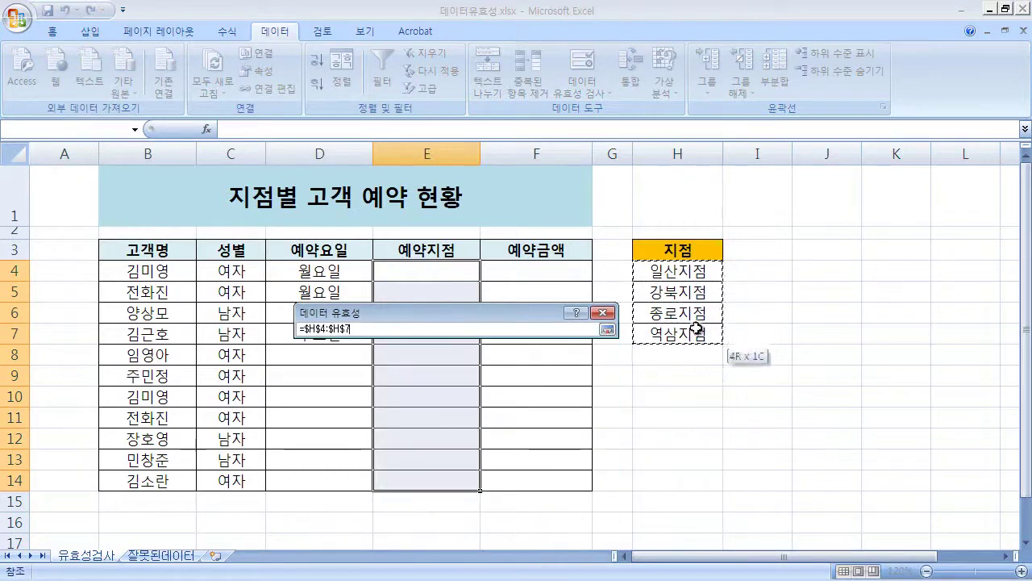
left_click_drag(696, 333, 697, 334)
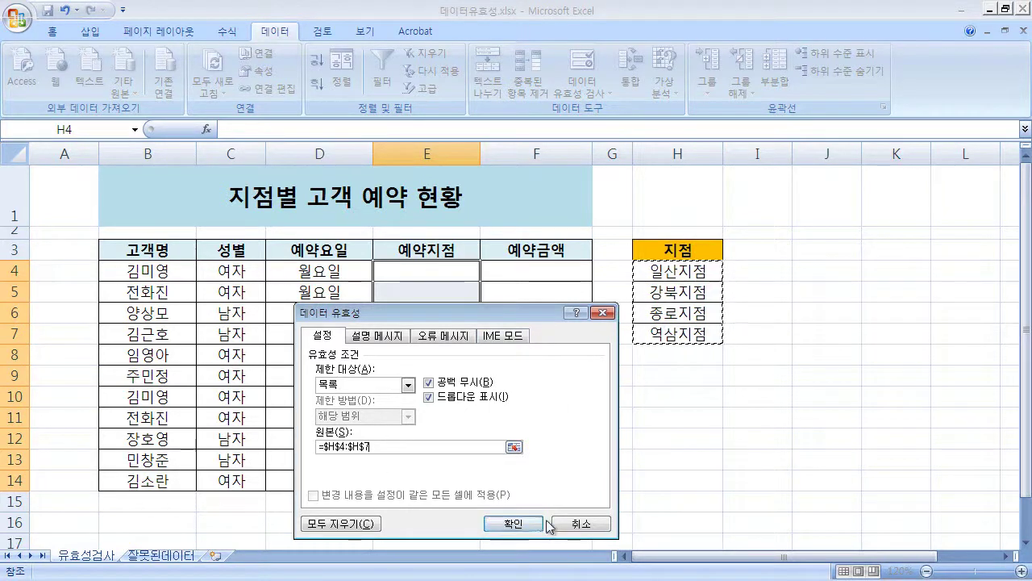
left_click(514, 524)
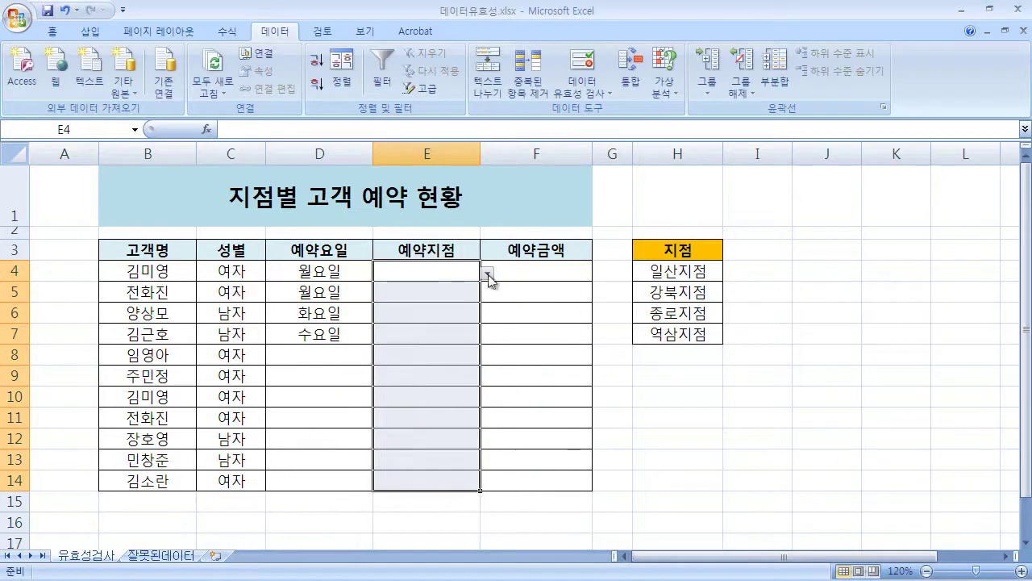
Choose the first two reservation branches from the validation list: 일산지점 in E4 and 강북지점 in E5.
left_click(423, 269)
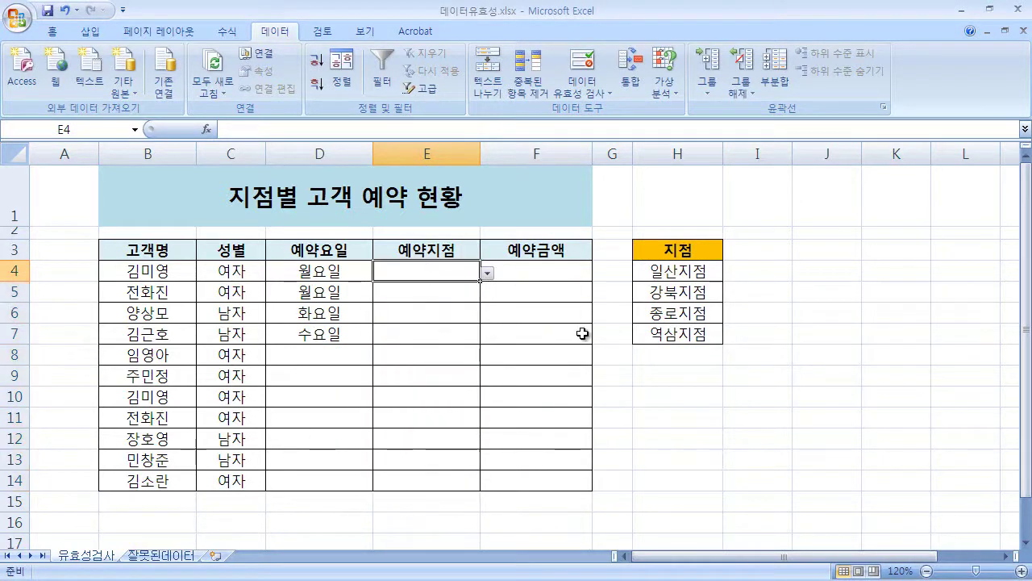
left_click(487, 273)
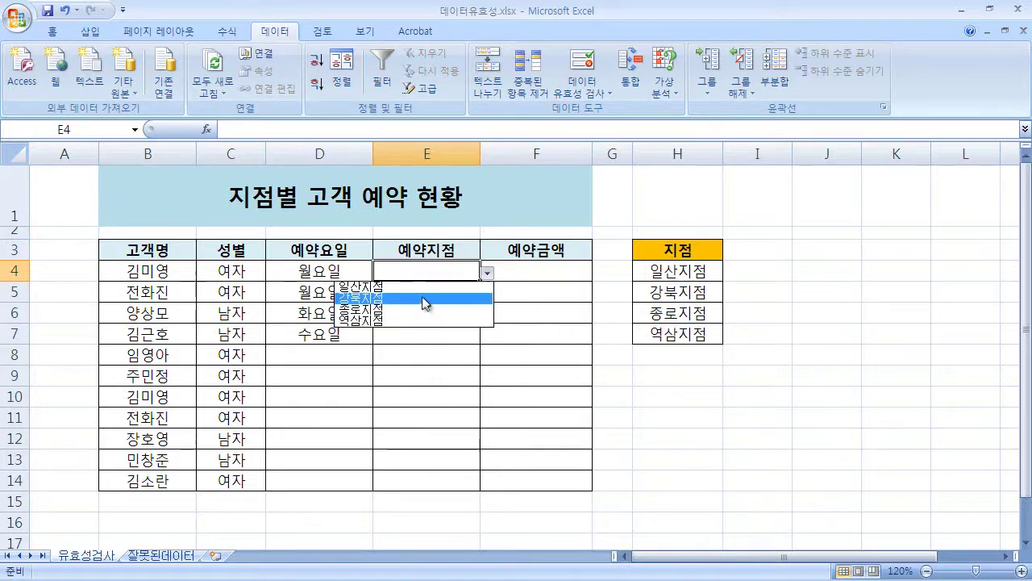
left_click(413, 287)
left_click(457, 292)
left_click(487, 293)
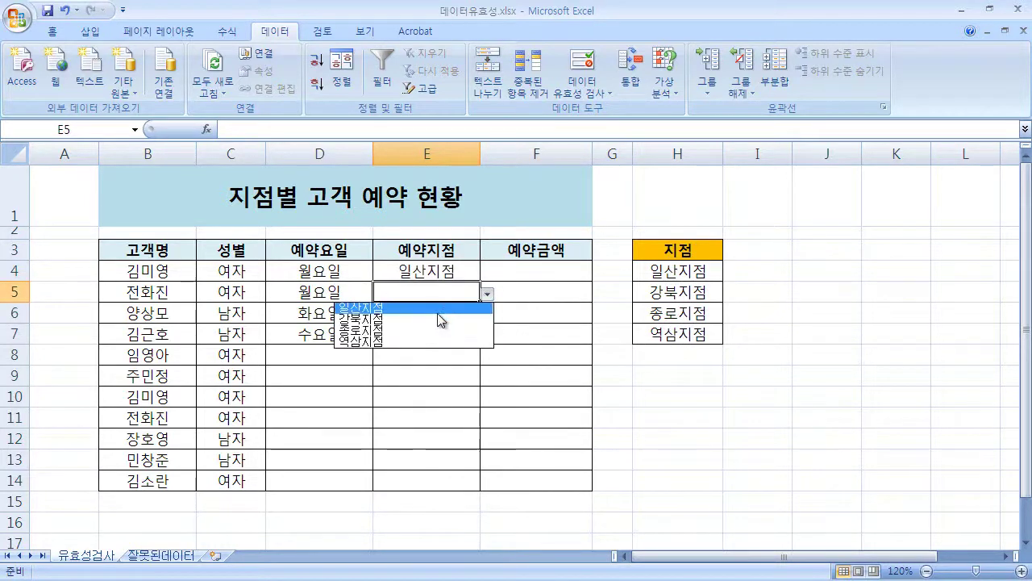
left_click(440, 305)
left_click(487, 294)
left_click(451, 318)
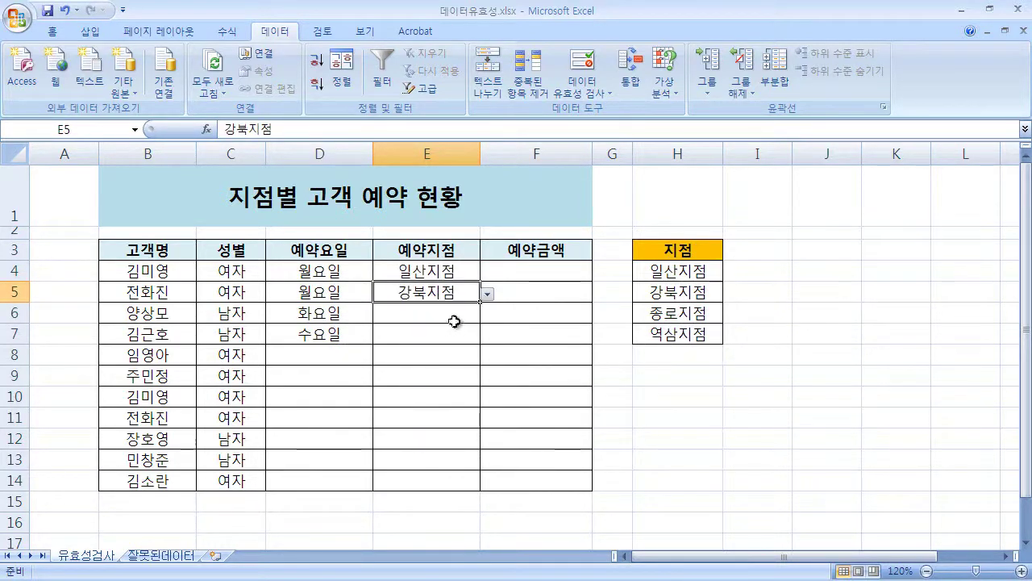
Pick 종로지점 in E6 and 역삼지점 in E7 from the branch validation list.
left_click(461, 317)
left_click(488, 315)
left_click(459, 347)
left_click(463, 334)
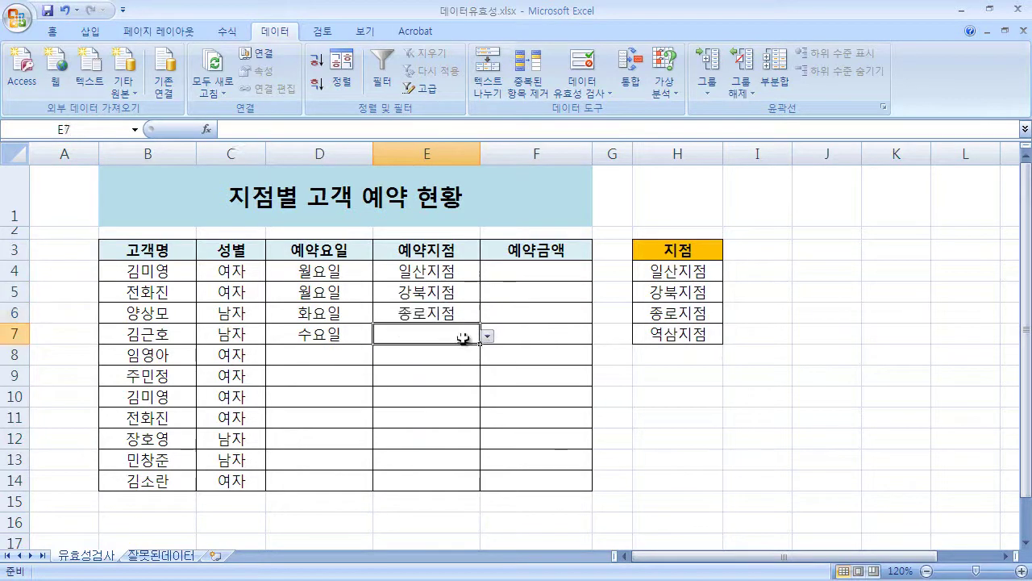
left_click(487, 336)
left_click(460, 382)
left_click(464, 355)
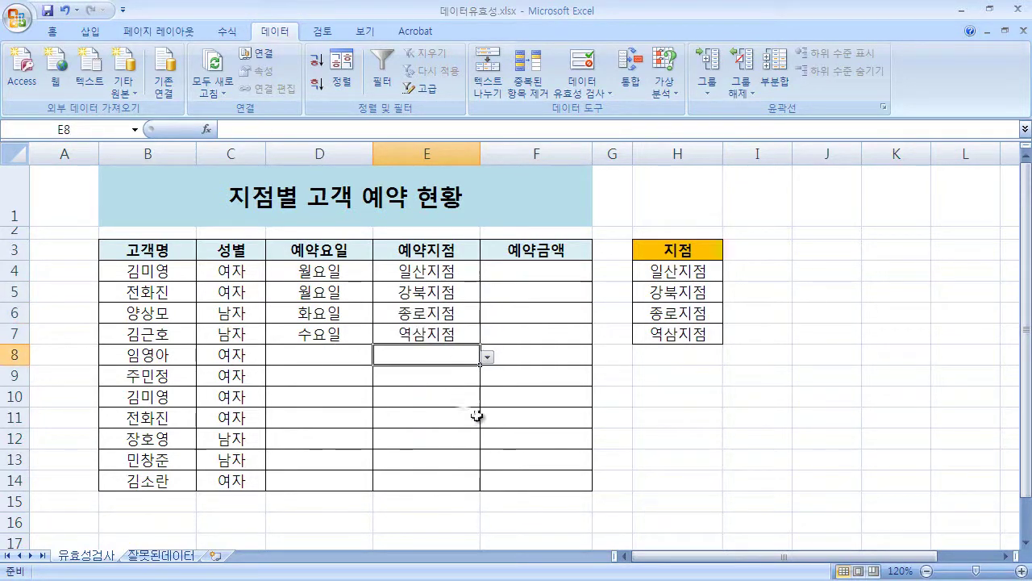
Change the first branch name in the 지점 source list, cell H4, to 강남지점.
left_click(694, 276)
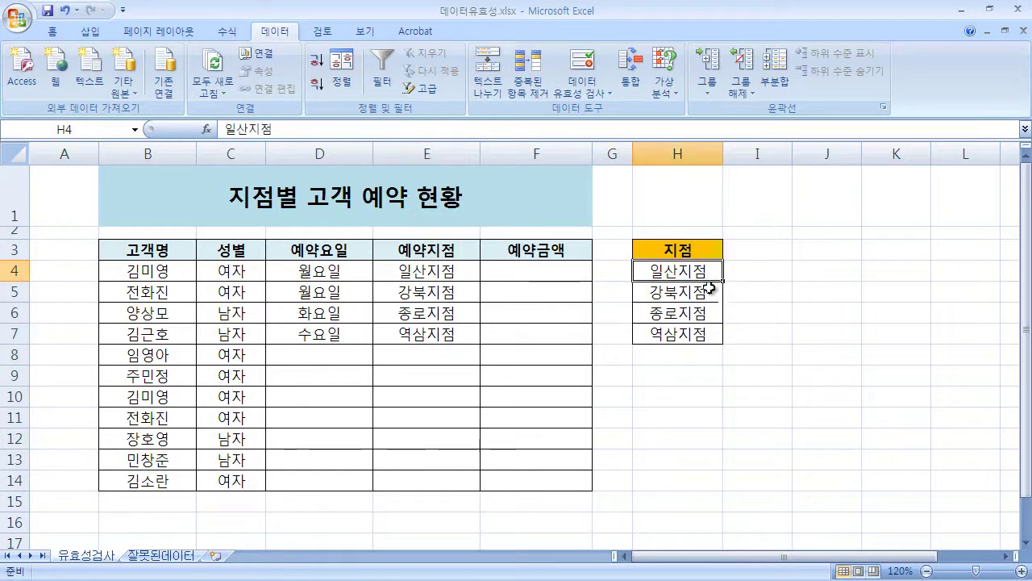
left_click_drag(247, 130, 225, 130)
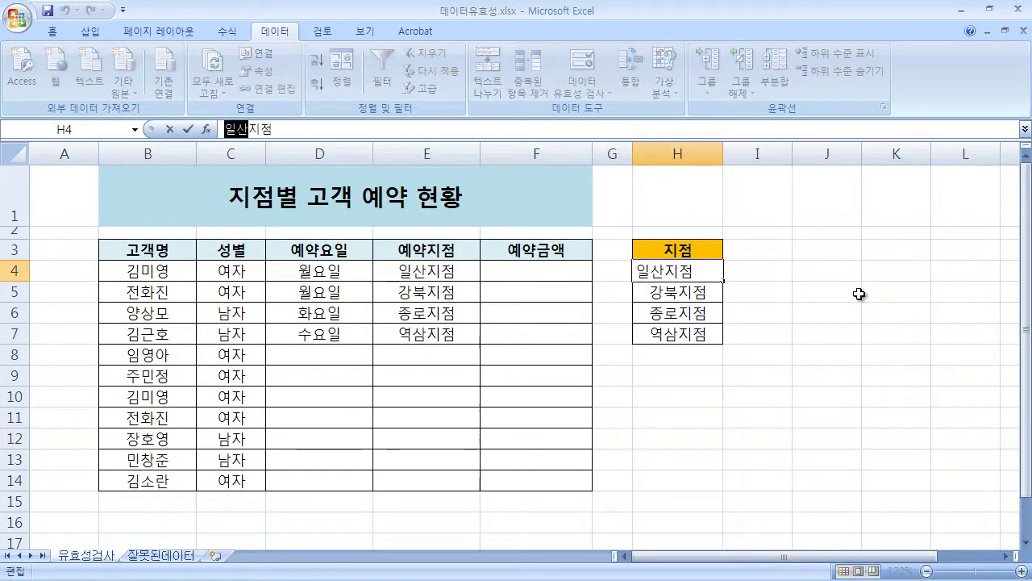
type("강남")
key("Return")
Choose 강남지점 from the validation list for the reservation branch in E8.
left_click(458, 356)
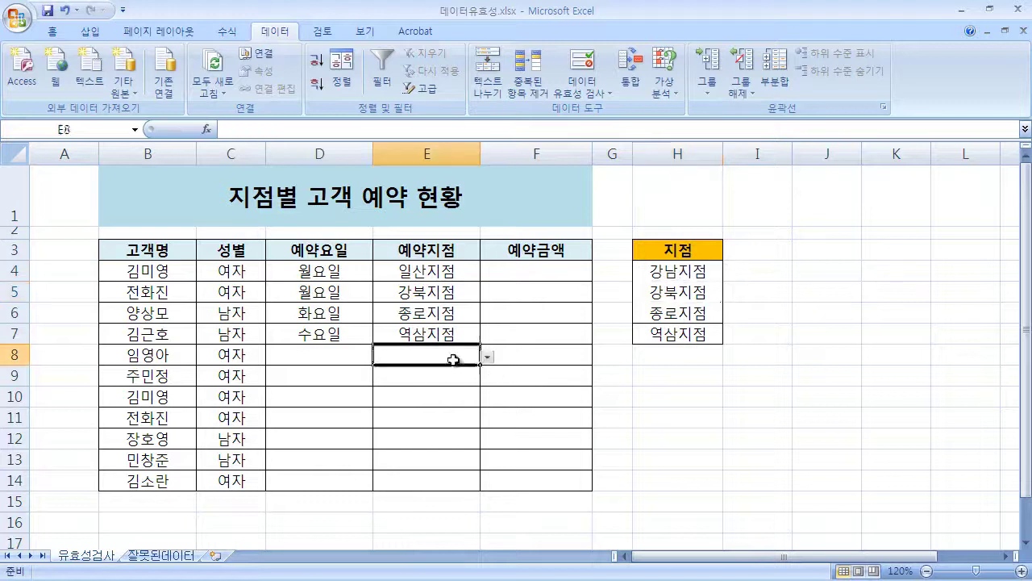
left_click(488, 360)
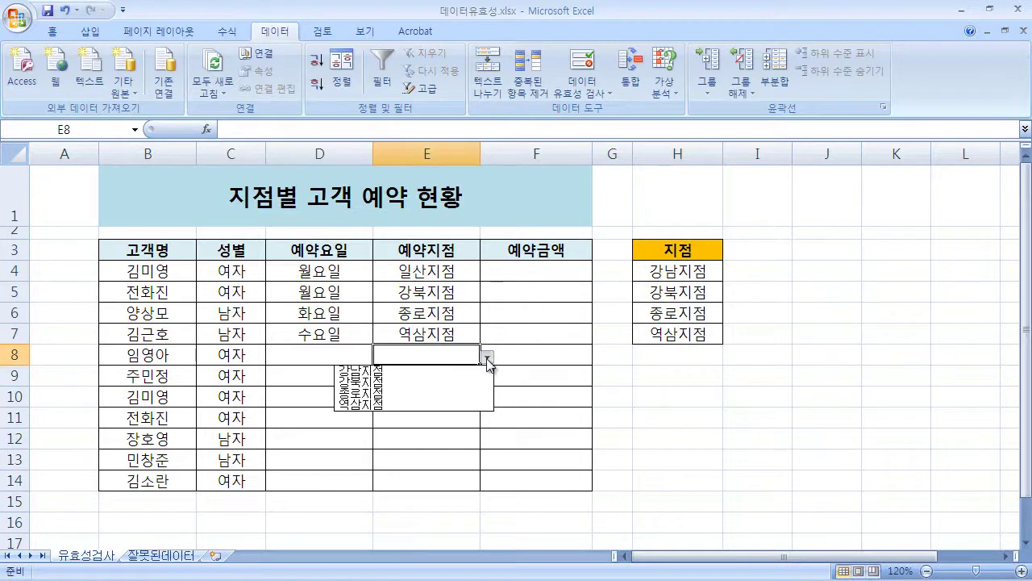
left_click(379, 369)
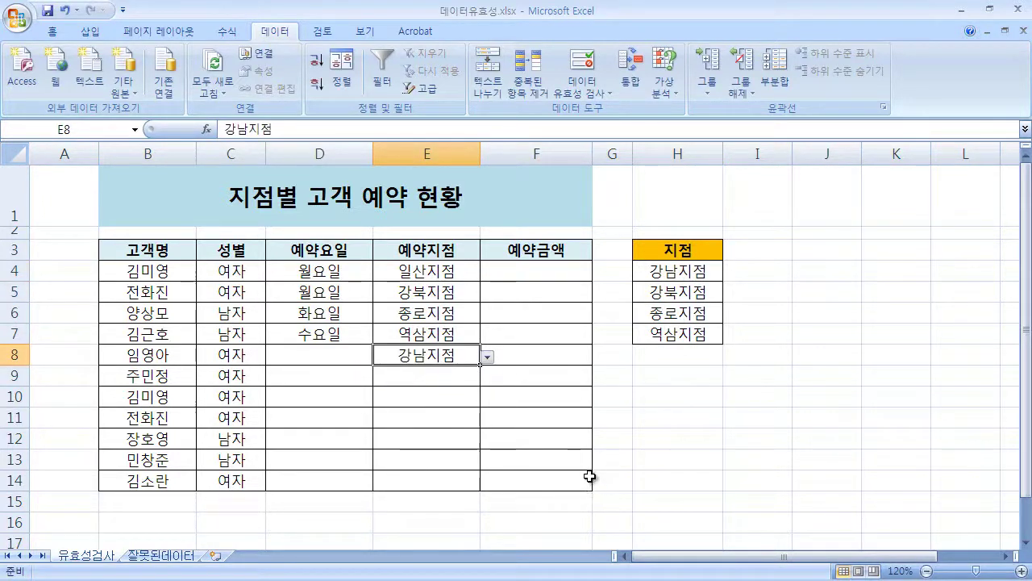
Compare the existing branch entry in E4 with the choices its validation list offers, leaving the entry as it is.
left_click(493, 391)
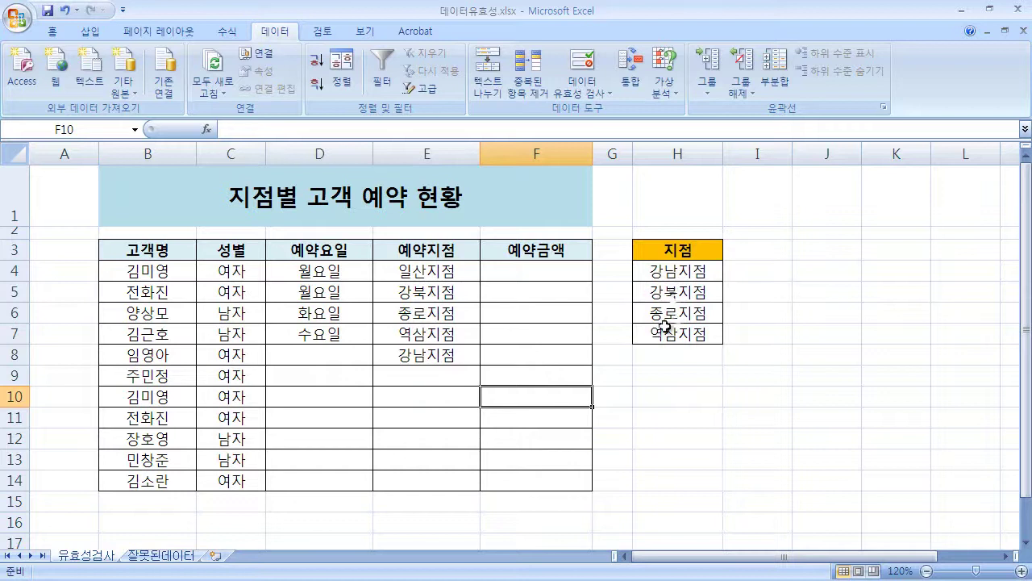
left_click(429, 271)
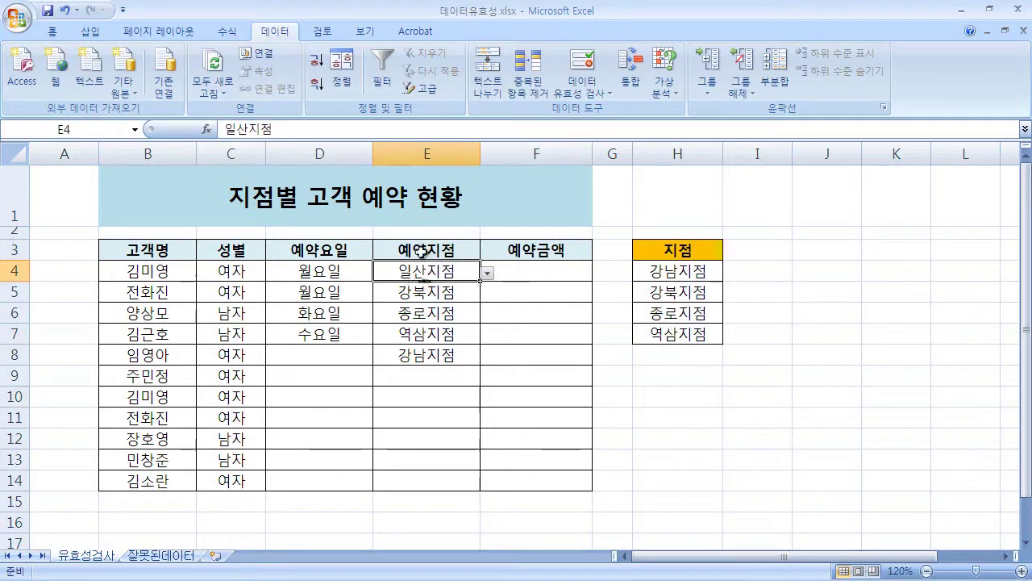
left_click(488, 274)
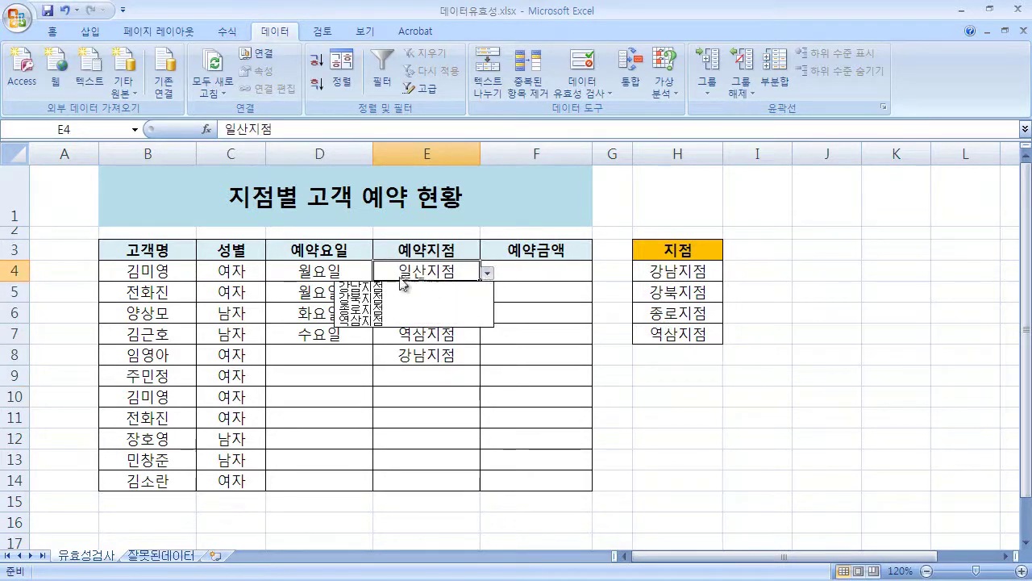
left_click(520, 273)
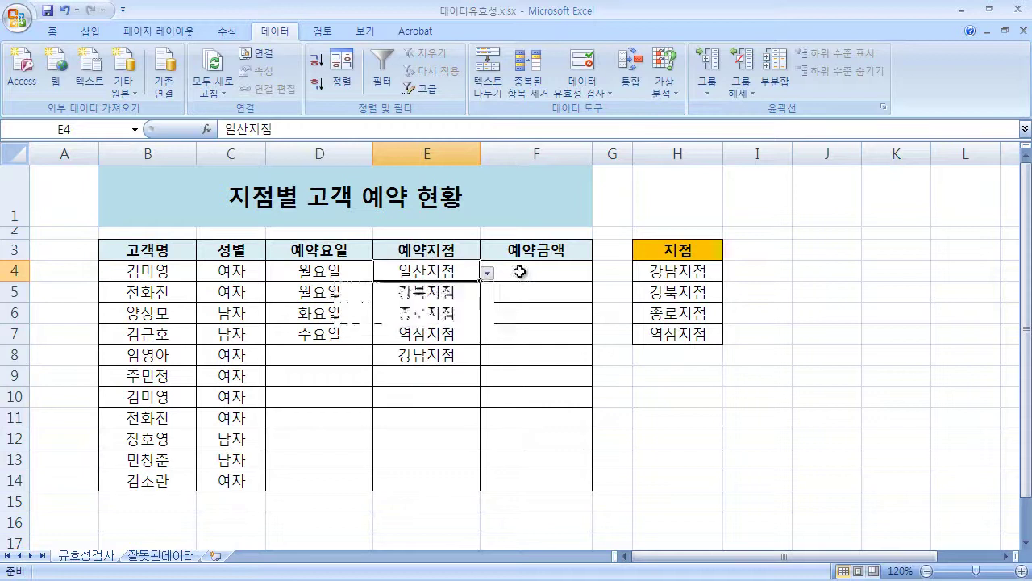
left_click(558, 312)
left_click(455, 271)
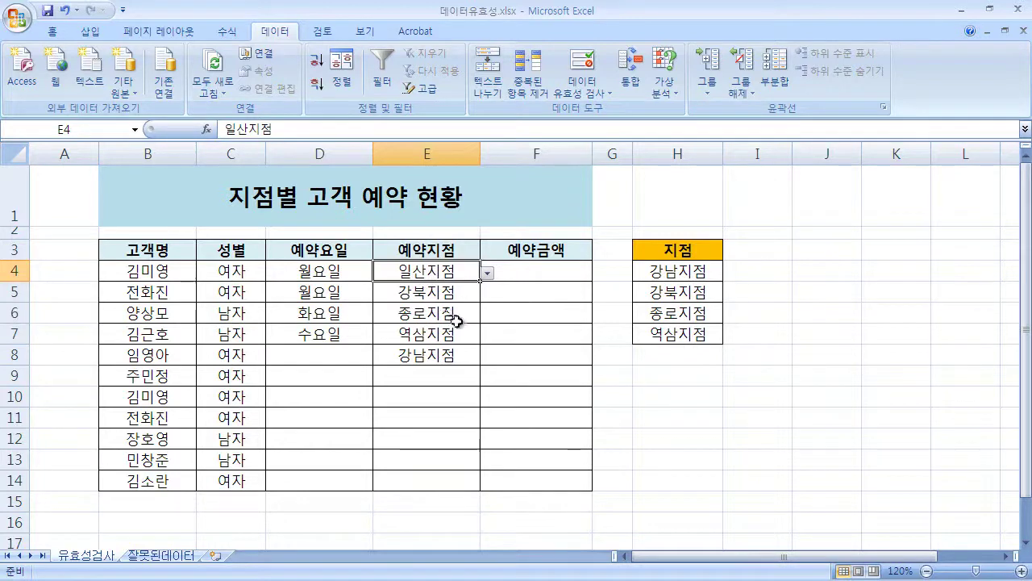
left_click(532, 306)
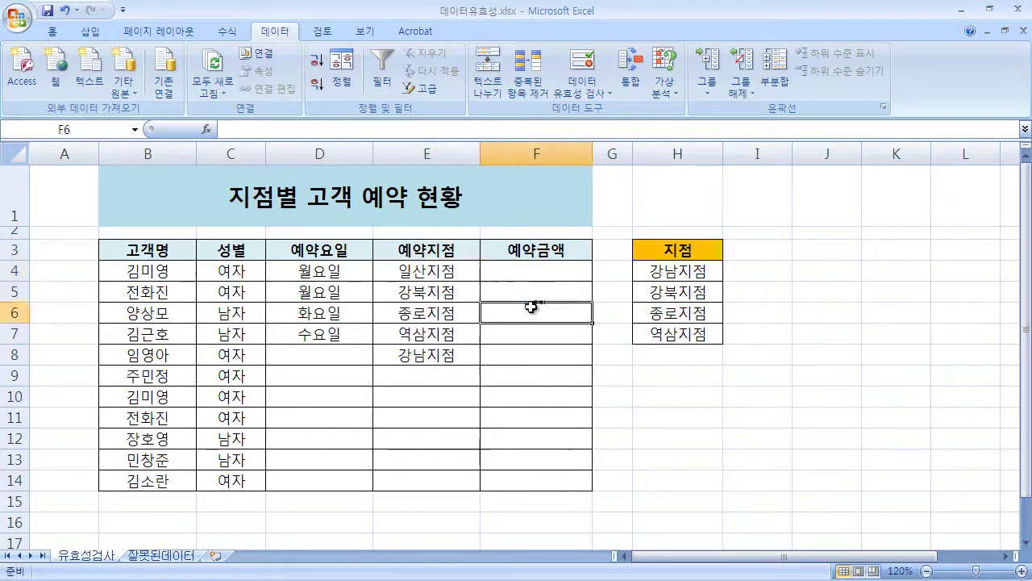
Apply data validation to the 예약금액 cells F4:F14, allowing only whole numbers (정수) with condition >= and a minimum of 30000.
left_click(547, 273)
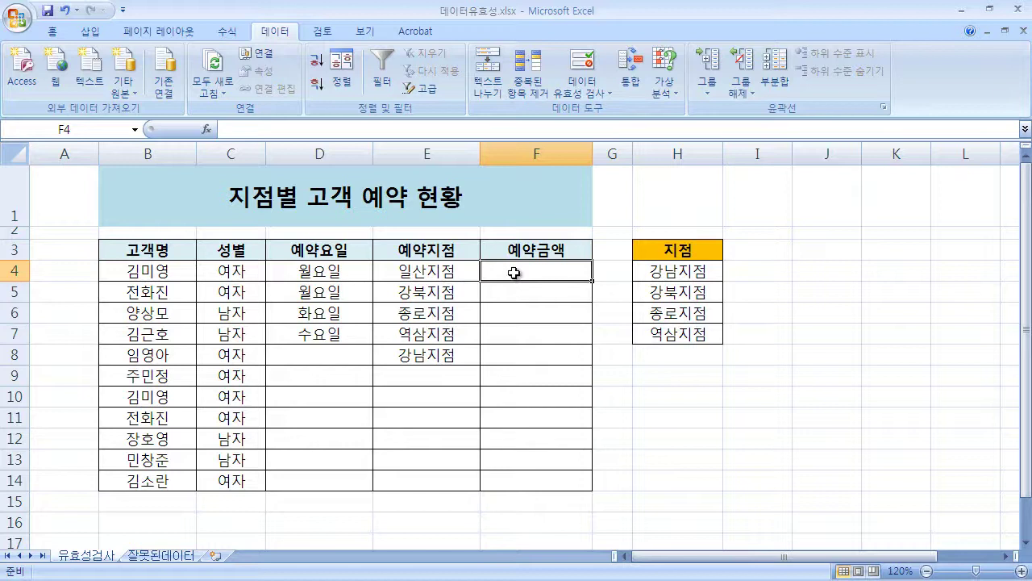
left_click_drag(514, 272, 555, 487)
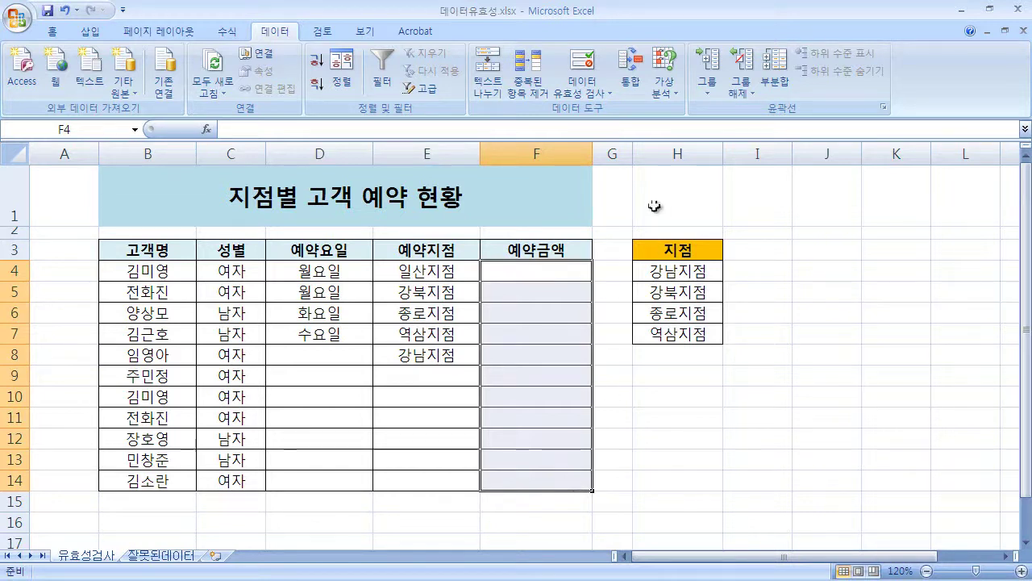
left_click(583, 66)
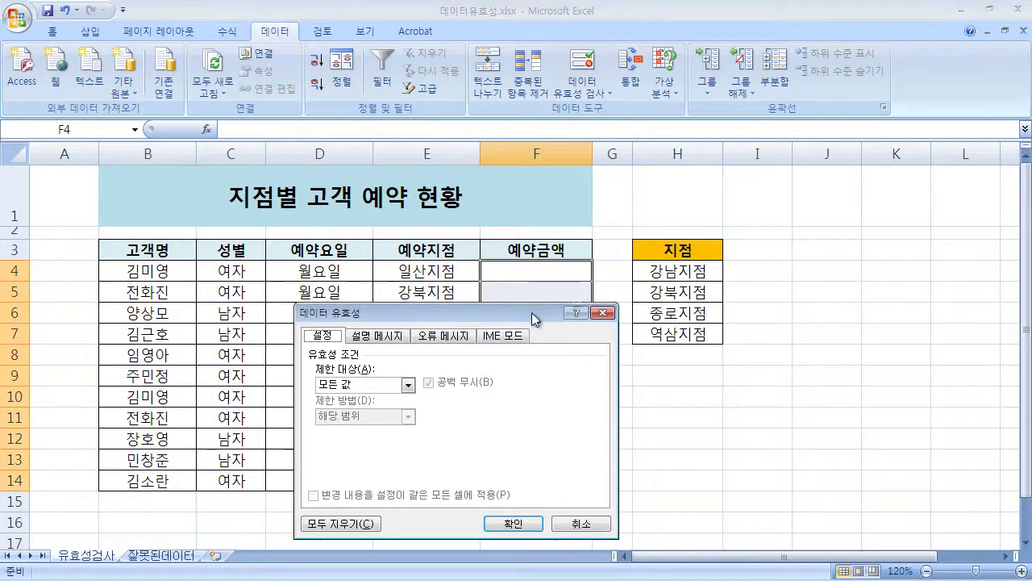
left_click_drag(535, 315, 856, 221)
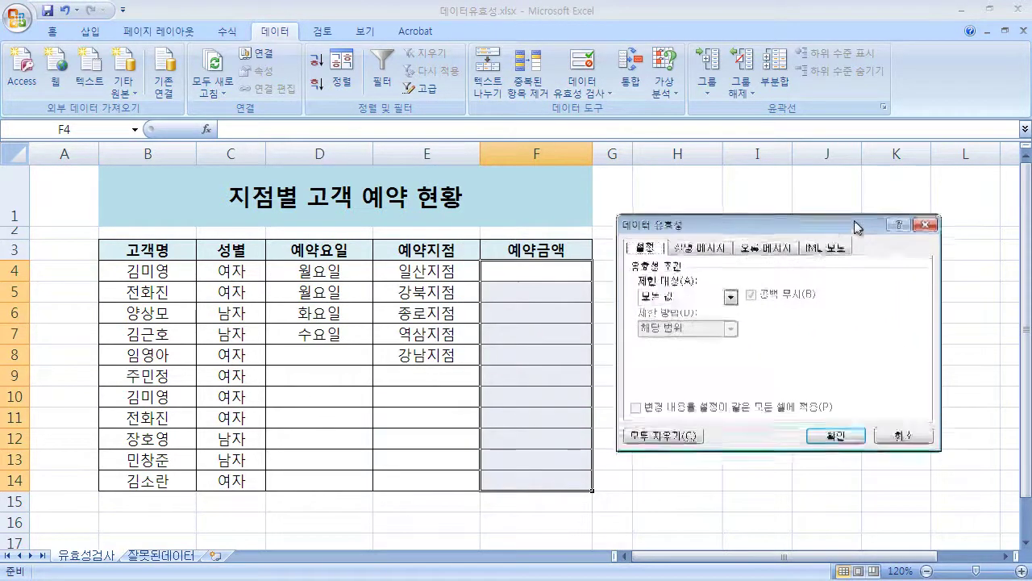
left_click(730, 292)
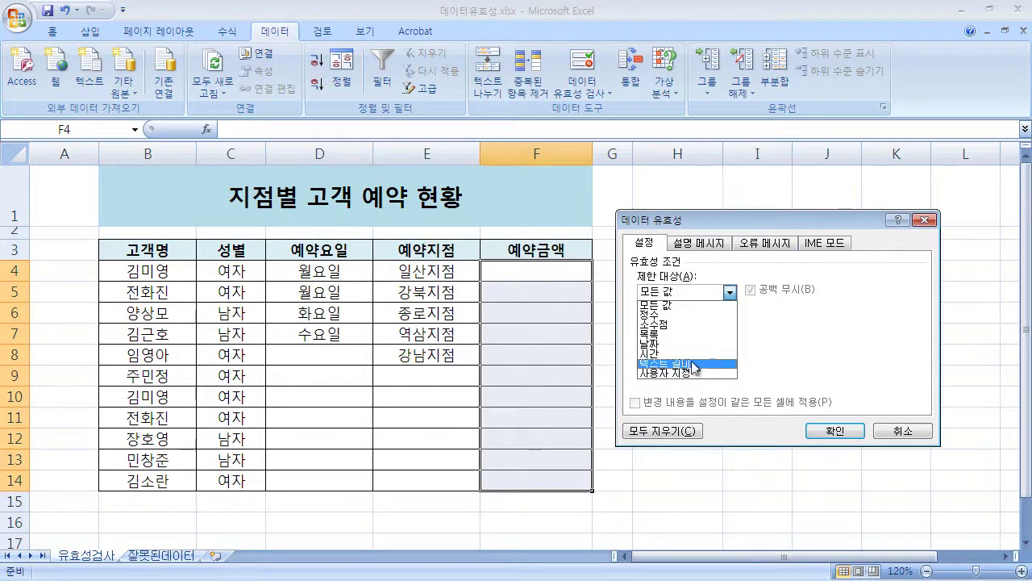
left_click(723, 322)
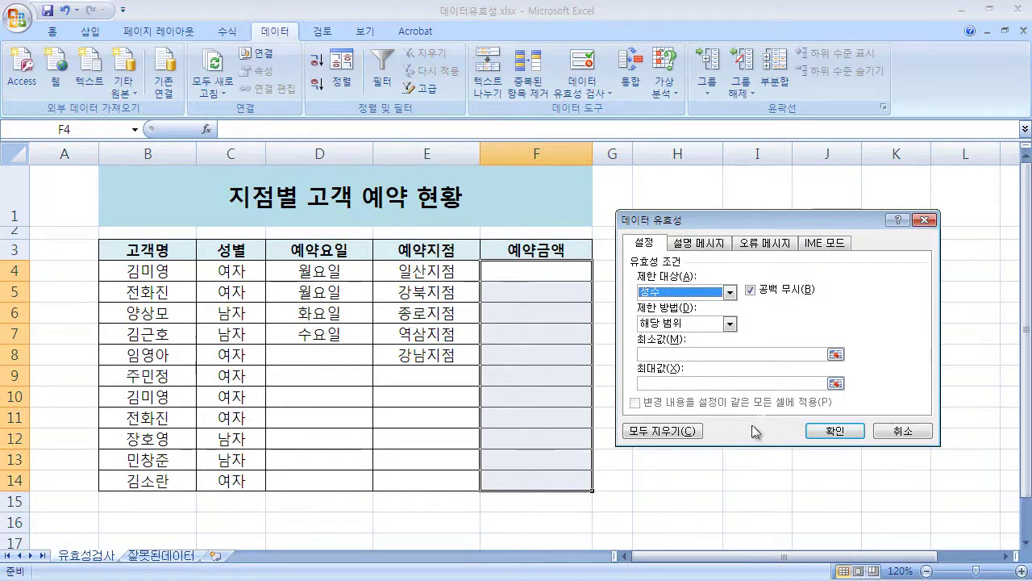
left_click(731, 324)
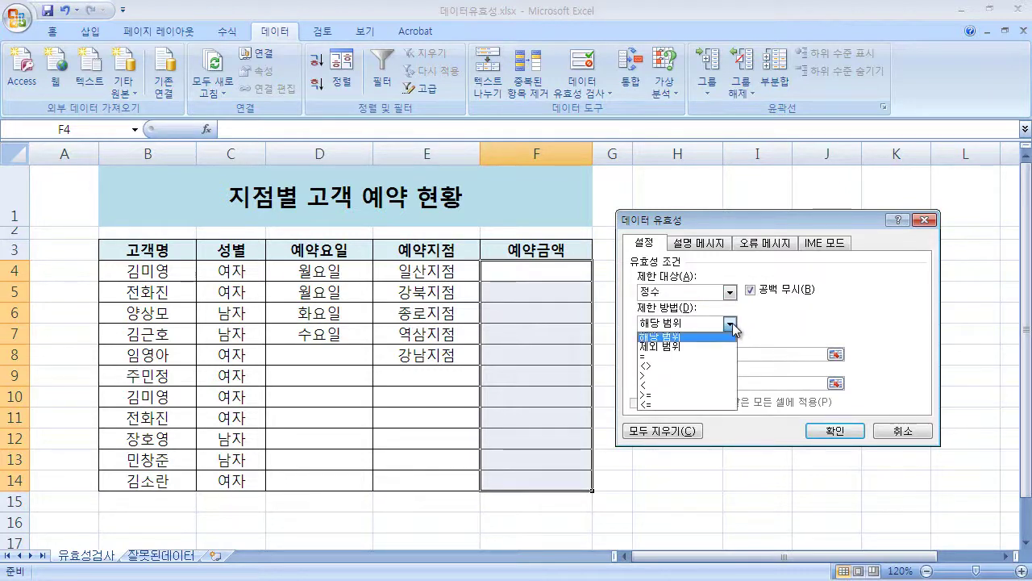
left_click(716, 396)
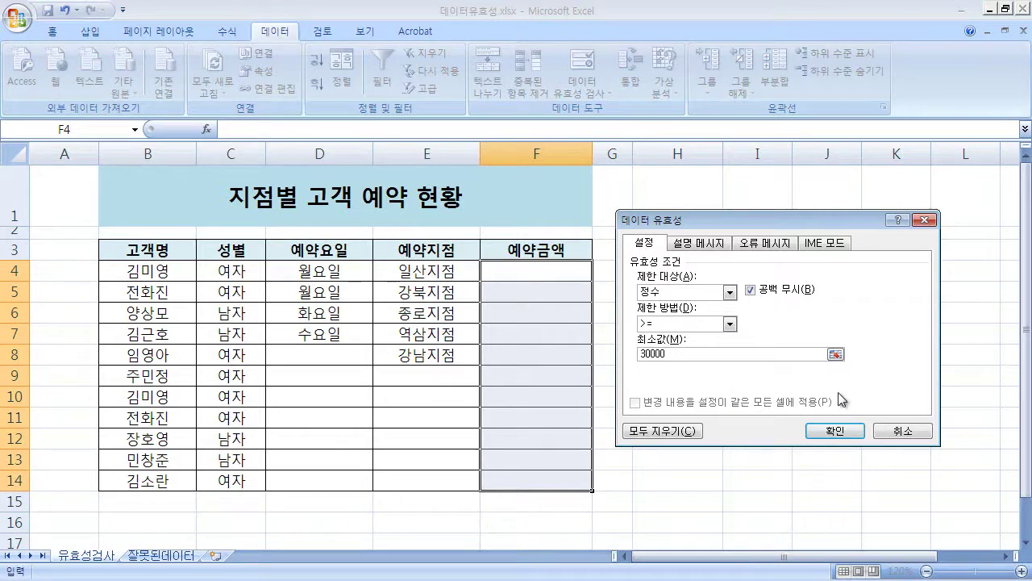
left_click(839, 429)
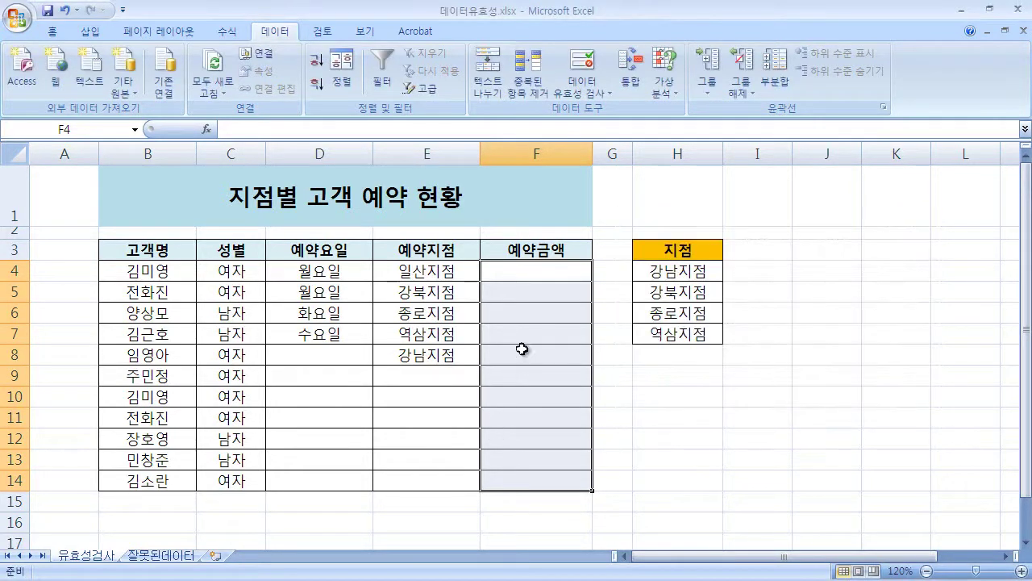
Review the data validation settings of the 예약금액 cells F4:F14, keeping the rule as it is.
left_click(538, 273)
left_click_drag(564, 275, 569, 481)
left_click(584, 71)
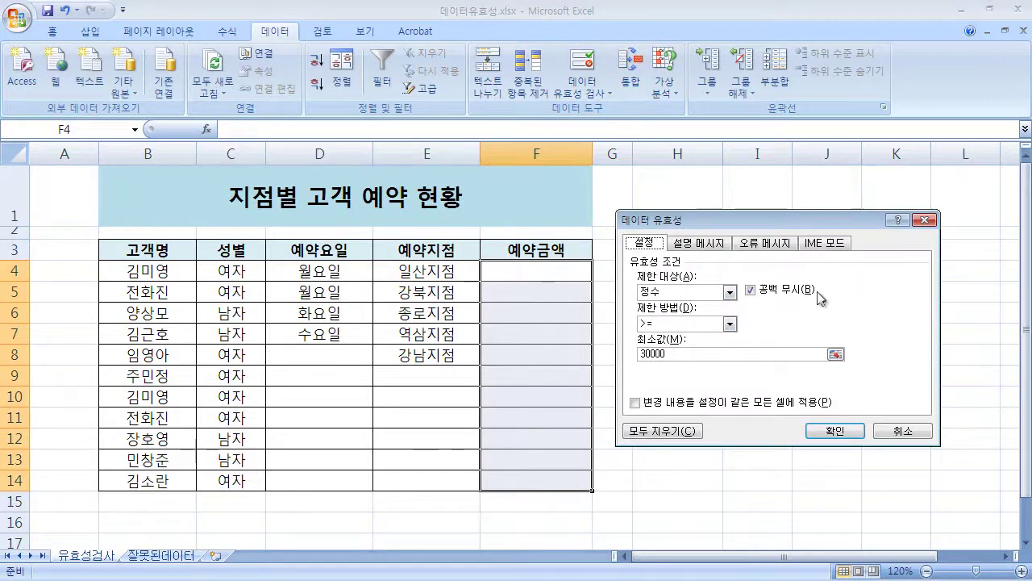
left_click(713, 355)
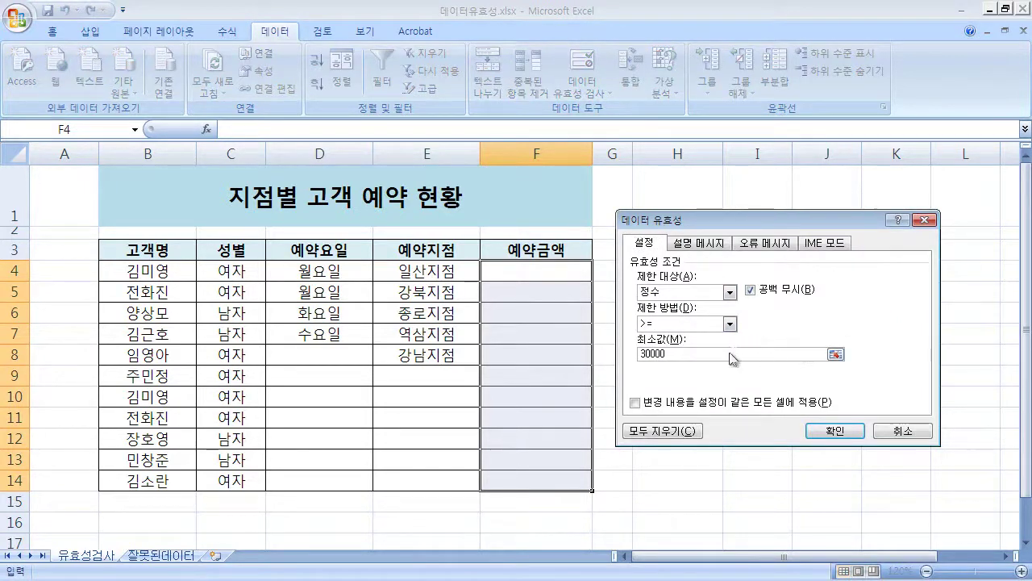
left_click(822, 430)
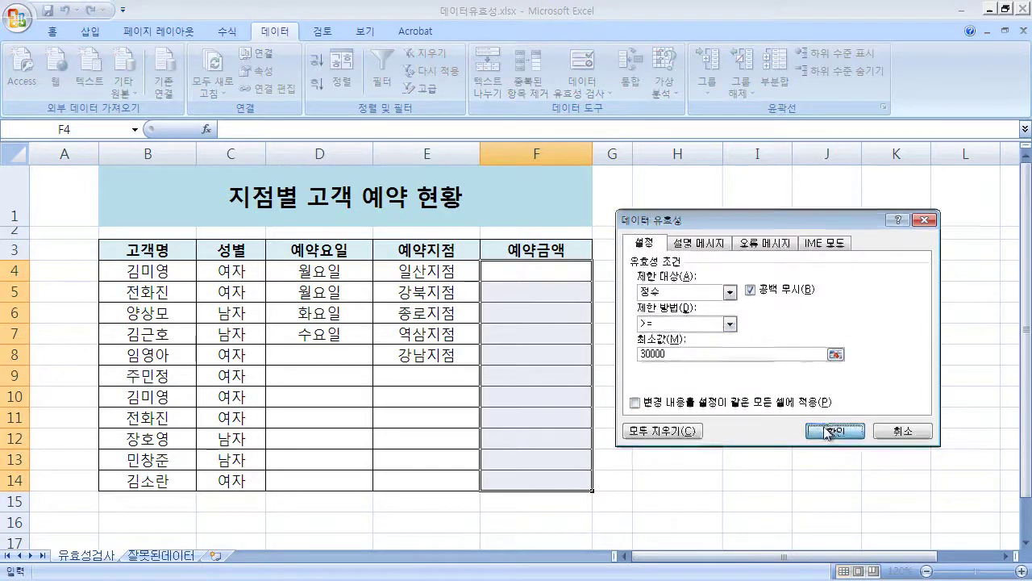
Enter the reservation amounts 30000 in F4 and 35000 in F5 to test the minimum rule.
left_click(538, 270)
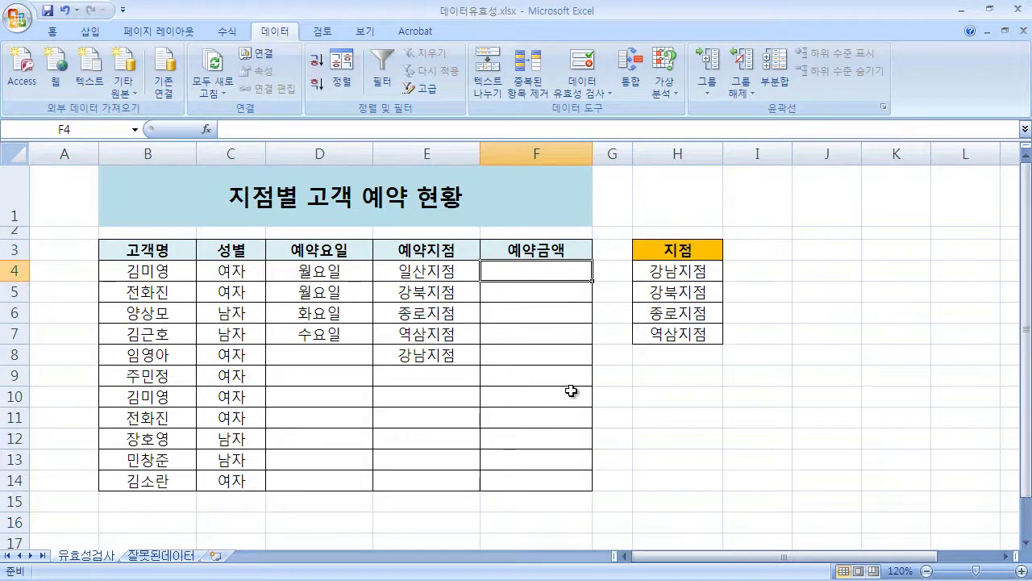
type("30000")
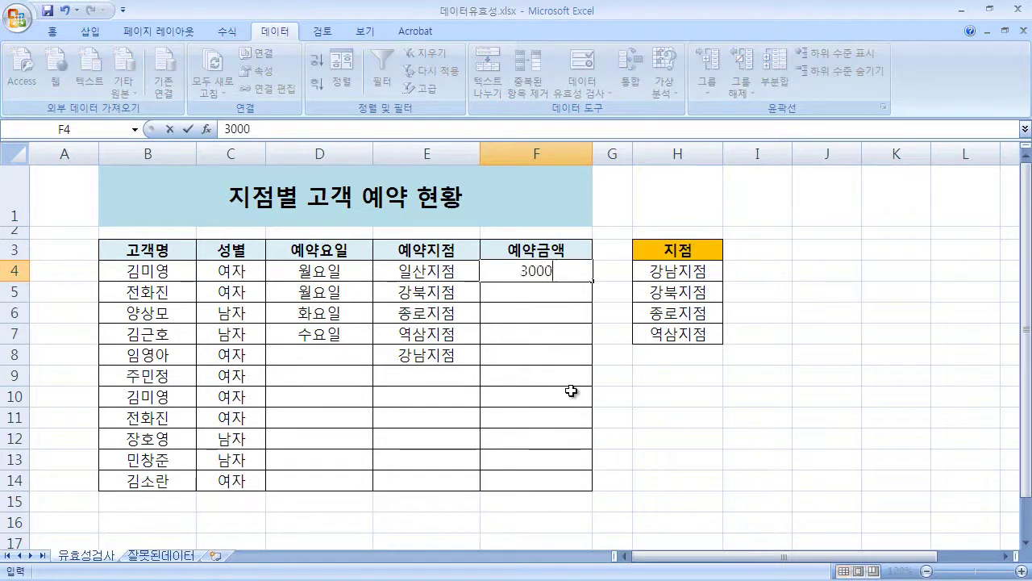
key("Return")
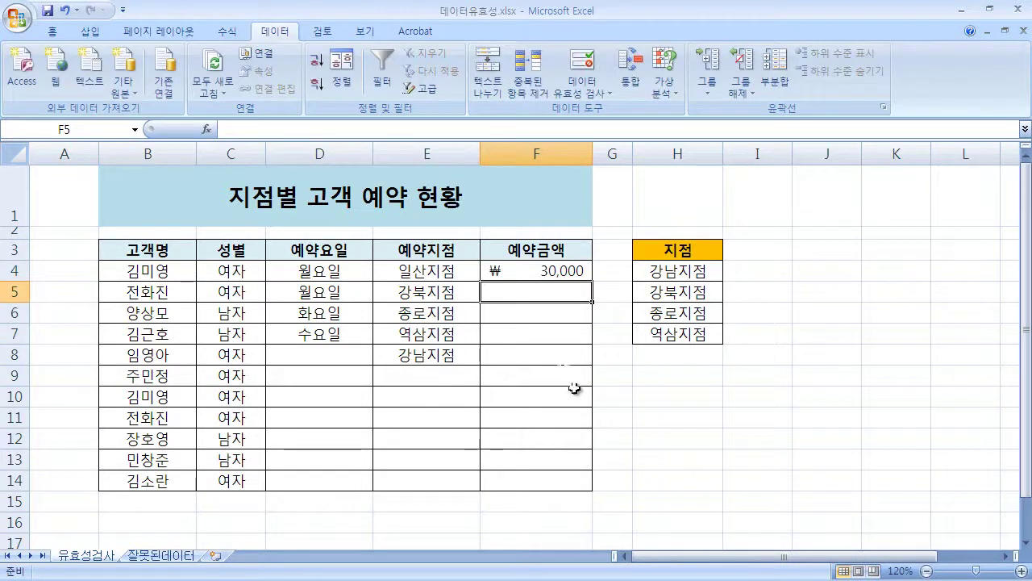
left_click(523, 274)
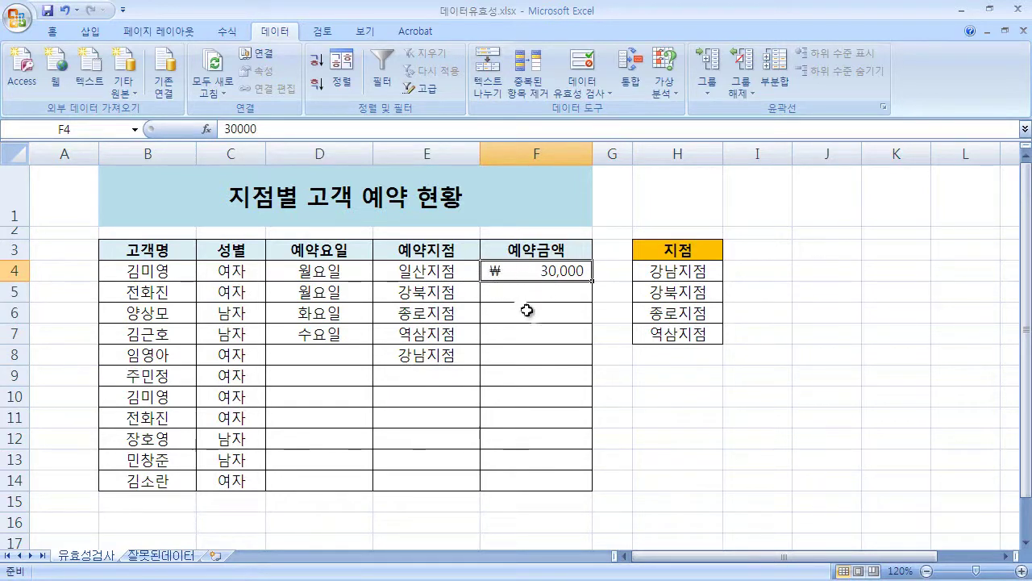
left_click(553, 289)
left_click(566, 276)
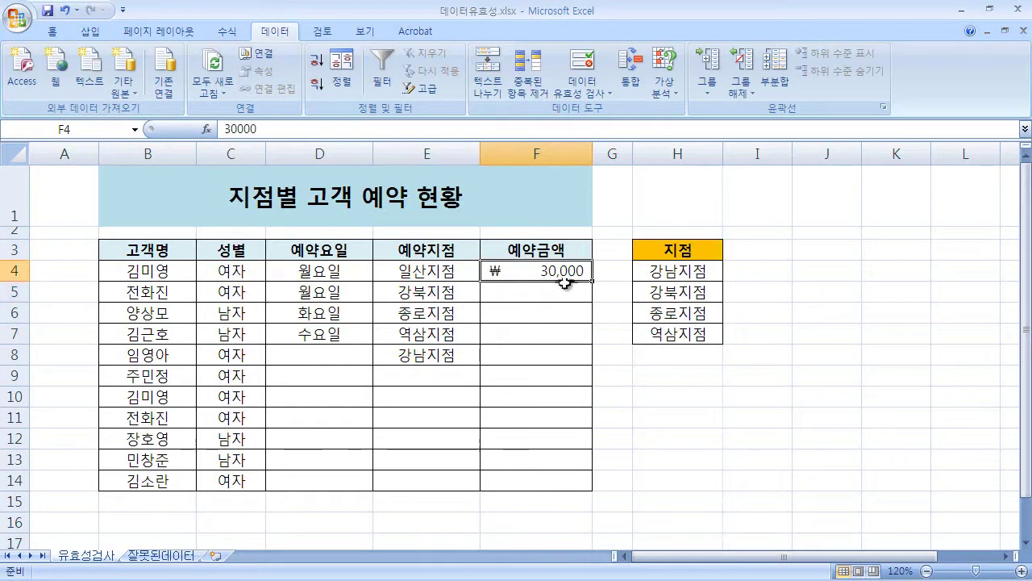
left_click(557, 289)
type("35000")
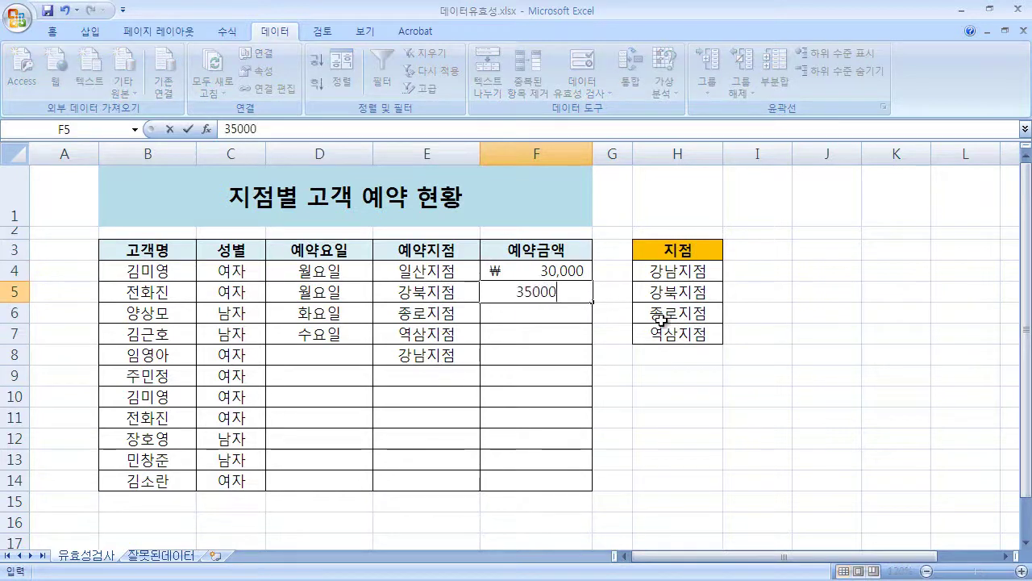
key("Return")
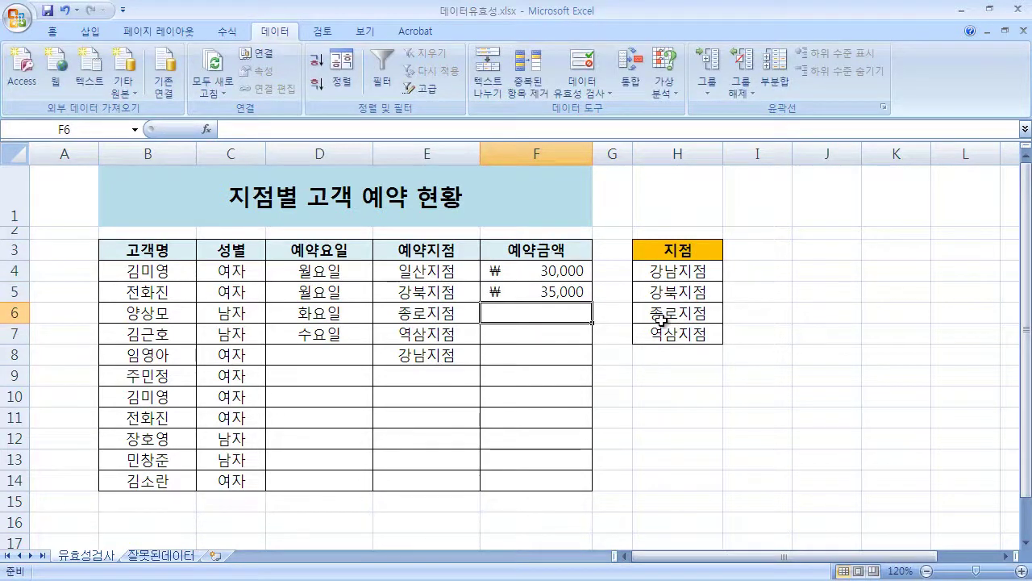
Try to enter the below-minimum amounts 29000 and 25000 in F6, and abandon the entry.
type("29000")
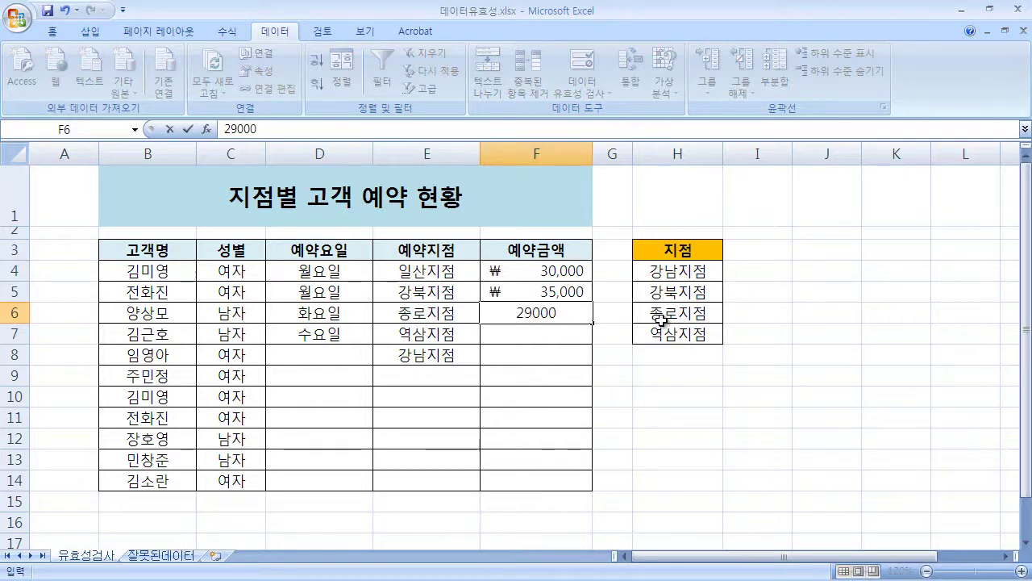
type(".")
key("Return")
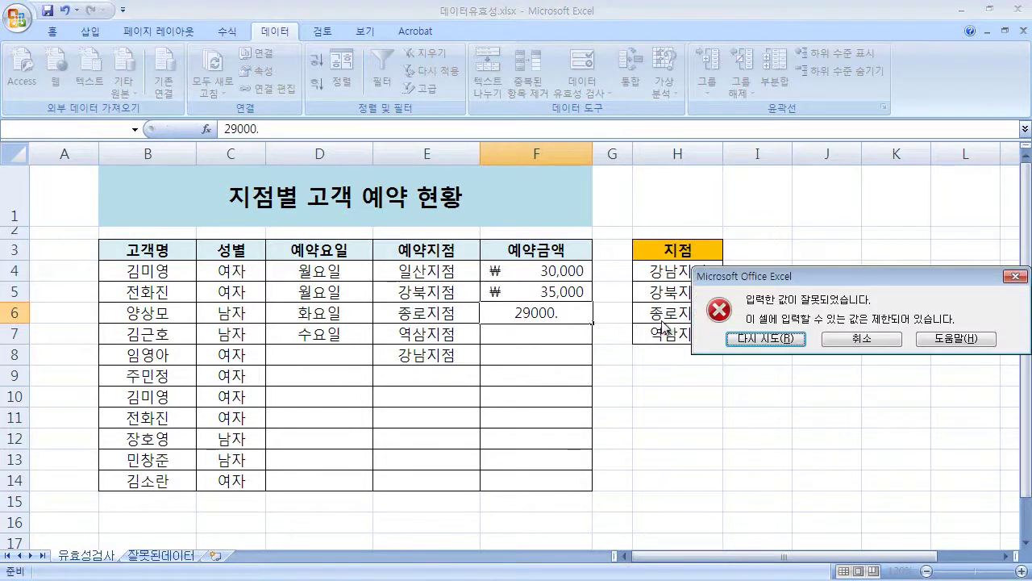
key("Return")
type("250")
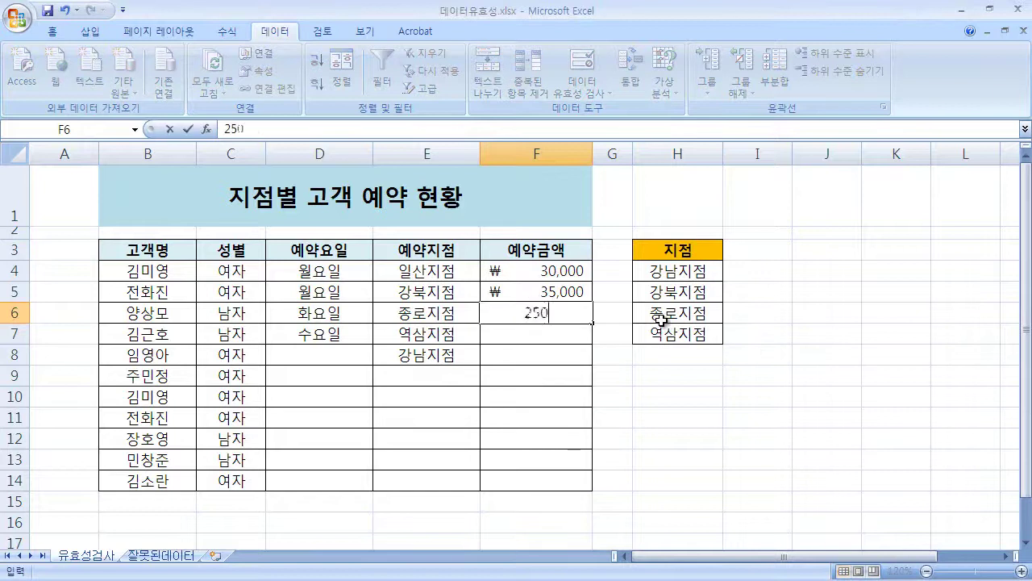
type("00")
key("Return")
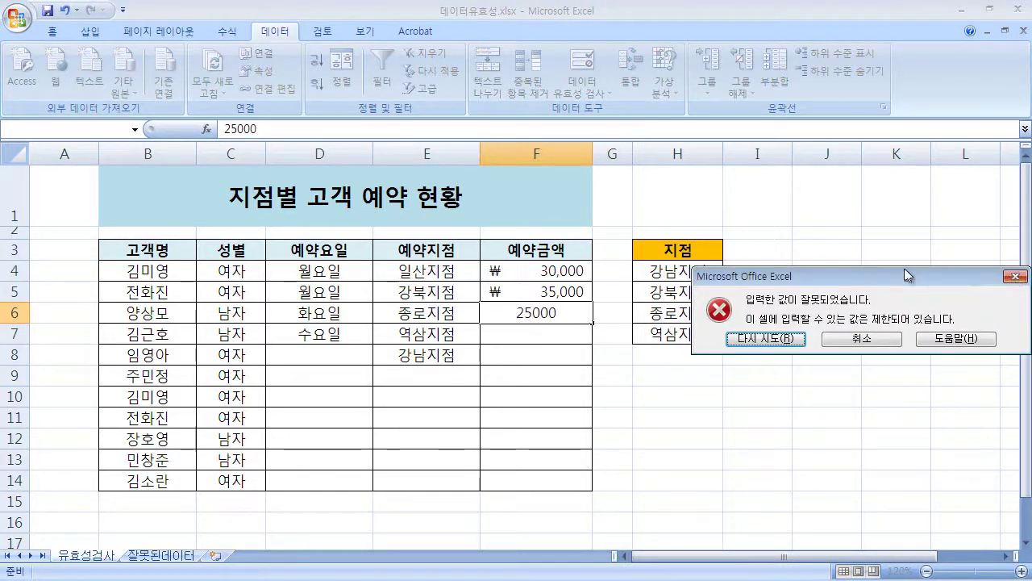
left_click_drag(917, 278, 753, 325)
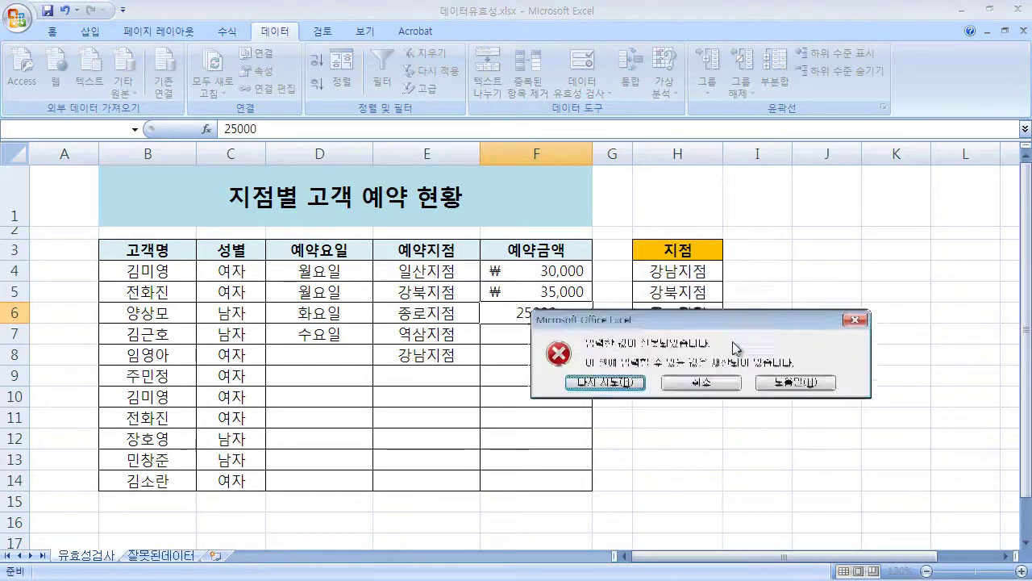
left_click(854, 323)
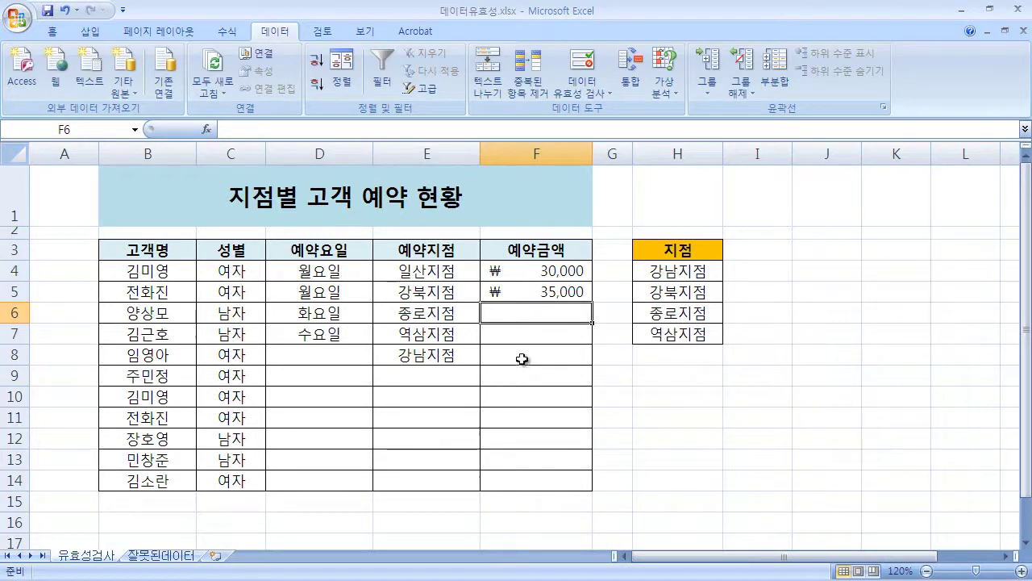
Enable the input message shown on cell selection in the data validation of the 예약금액 cells F4:F14.
left_click(540, 272)
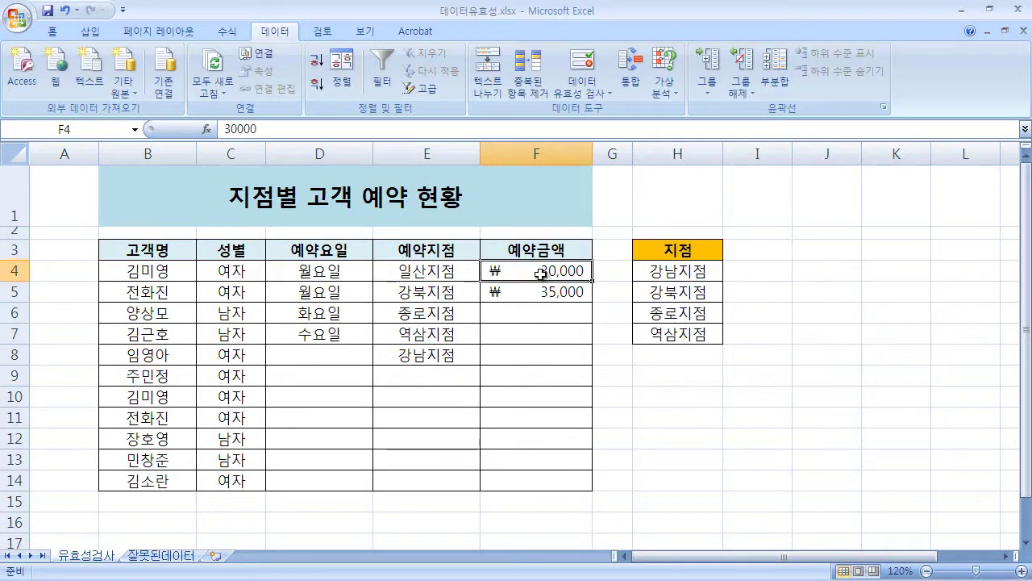
mouse_move(540, 273)
left_mouse_down()
mouse_move(516, 292)
mouse_move(548, 407)
mouse_move(553, 483)
left_mouse_up()
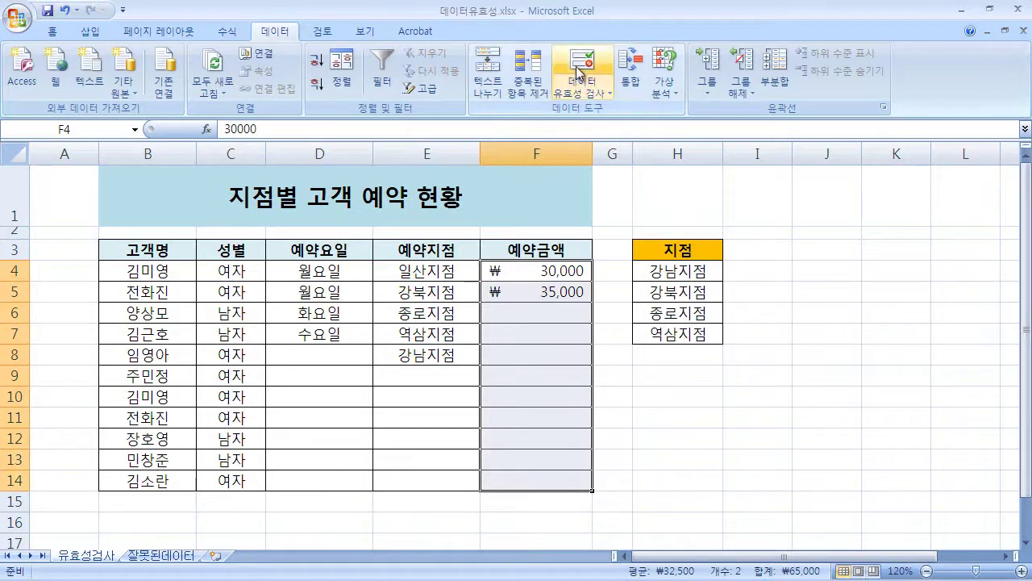
left_click(601, 74)
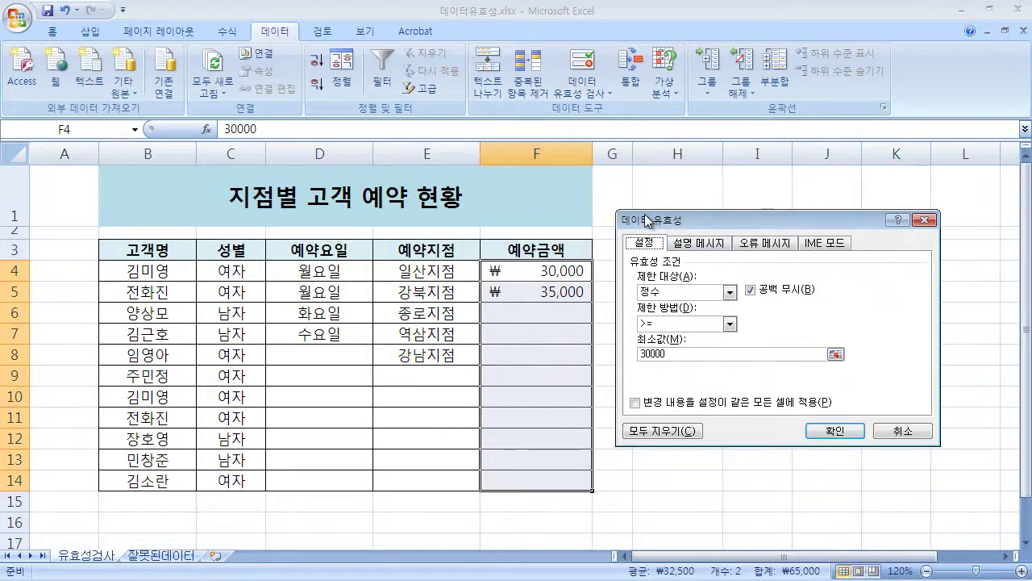
left_click(708, 244)
left_click(754, 262)
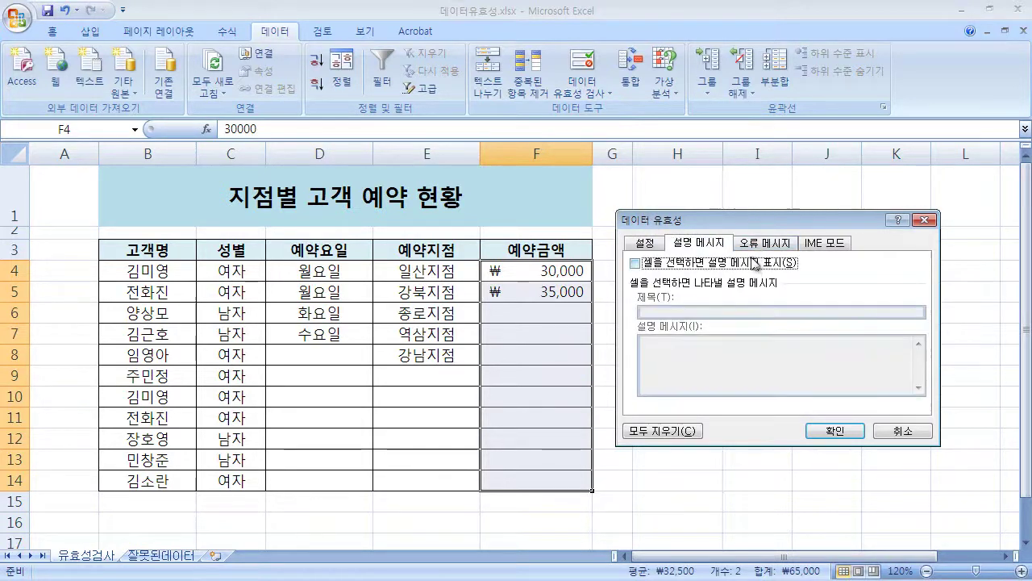
left_click(763, 243)
left_click(699, 243)
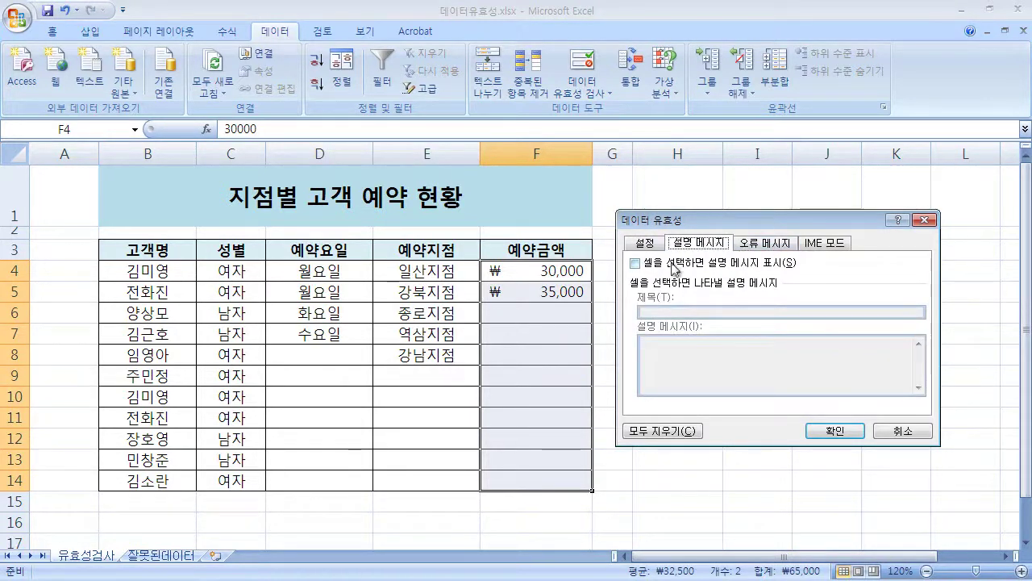
left_click(672, 264)
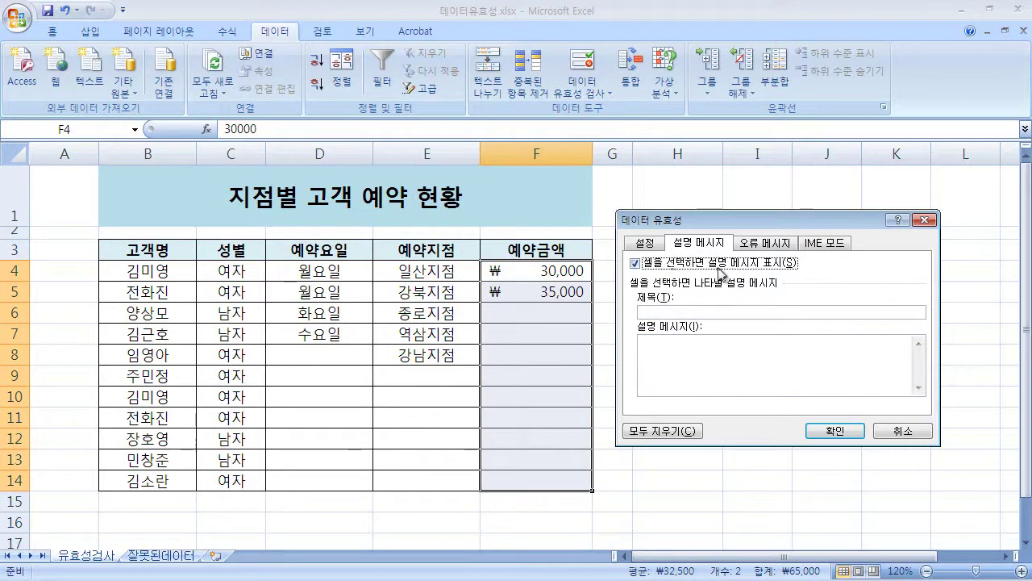
Set the error alert style in the data validation of the 예약금액 cells F4:F14 to 정보.
left_click(767, 243)
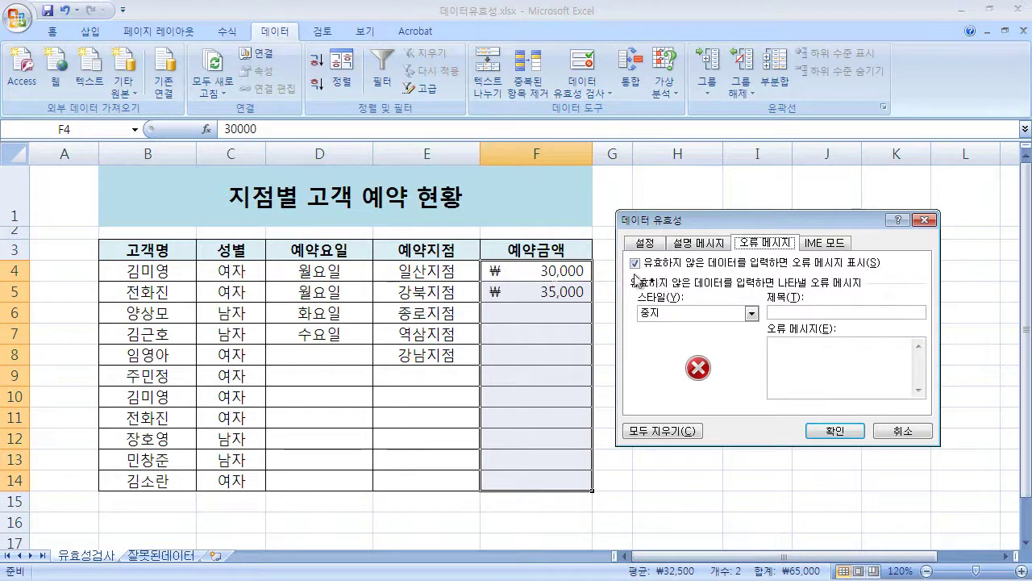
left_click(787, 314)
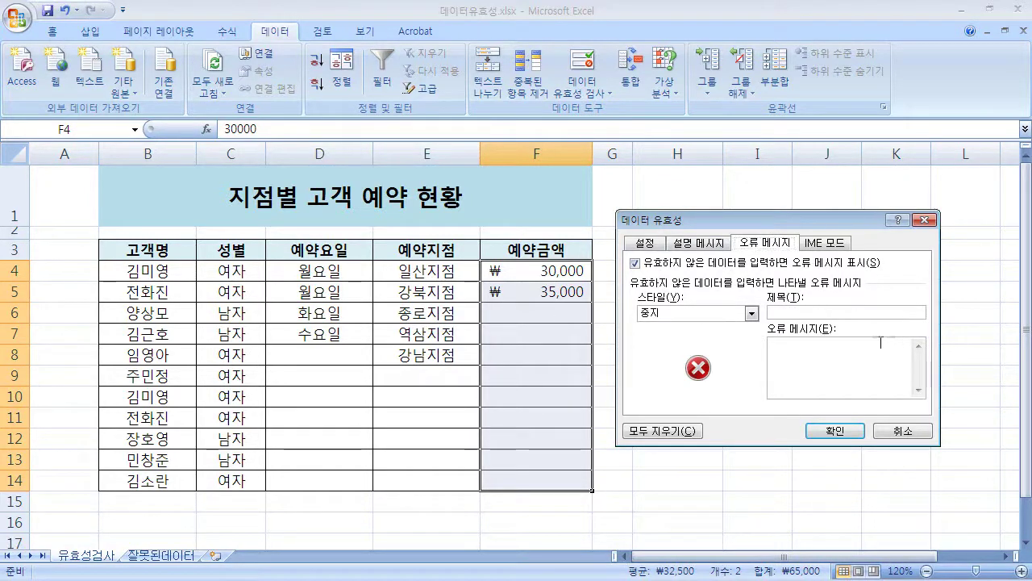
left_click(752, 313)
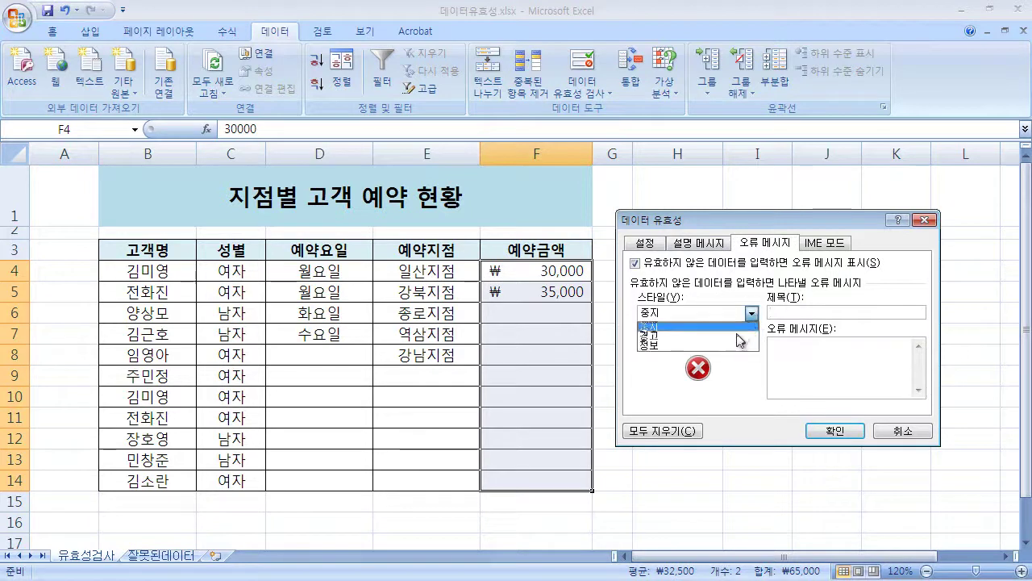
left_click(744, 337)
left_click(751, 312)
left_click(747, 349)
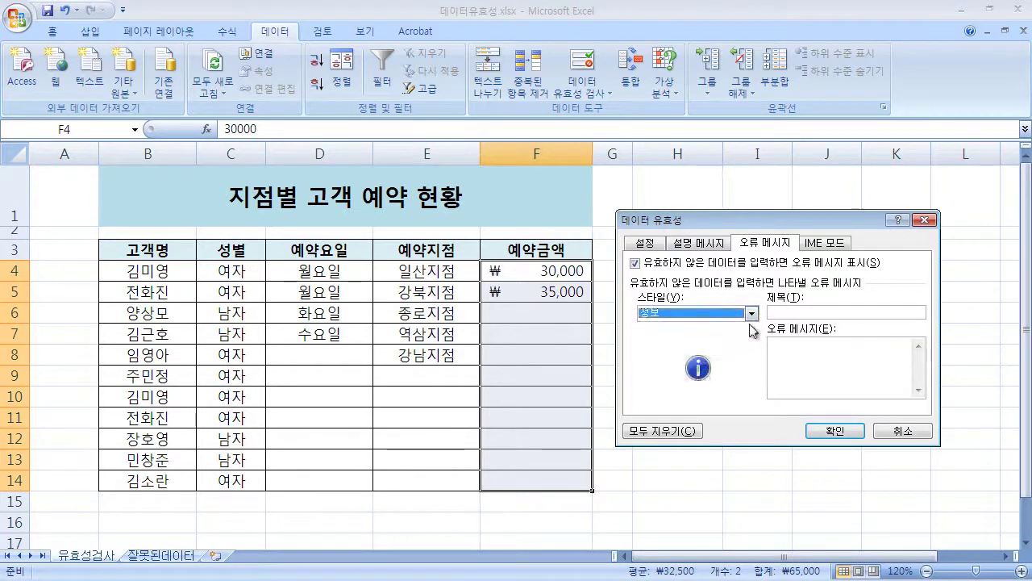
left_click(752, 313)
left_click(743, 349)
Give the error alert of the 예약금액 cells the title "예약금액 확인!" and the message "최소 3만원 이상 예약", and apply the validation.
left_click(885, 314)
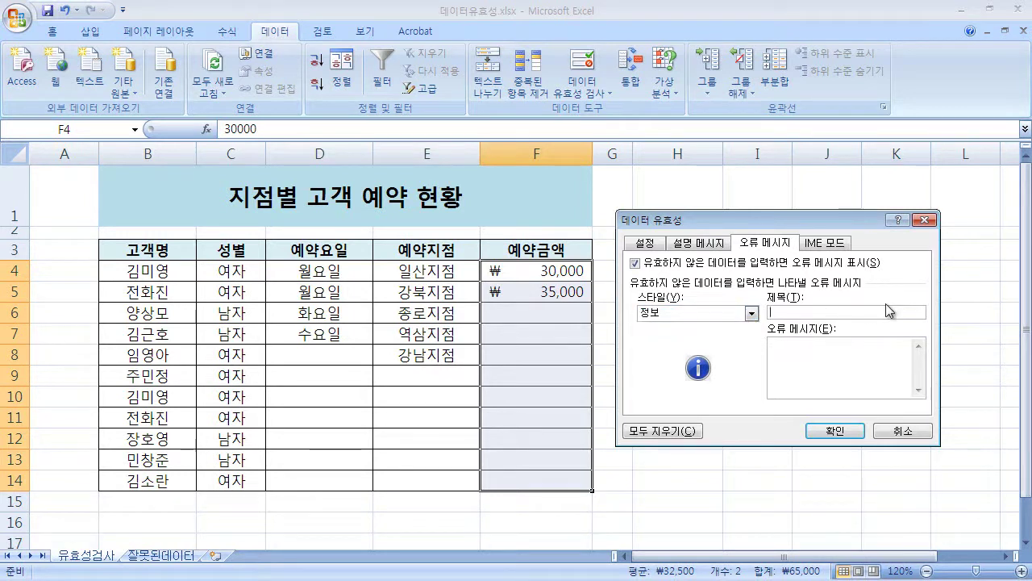
type("그ㅁ")
type("약금액 확인!")
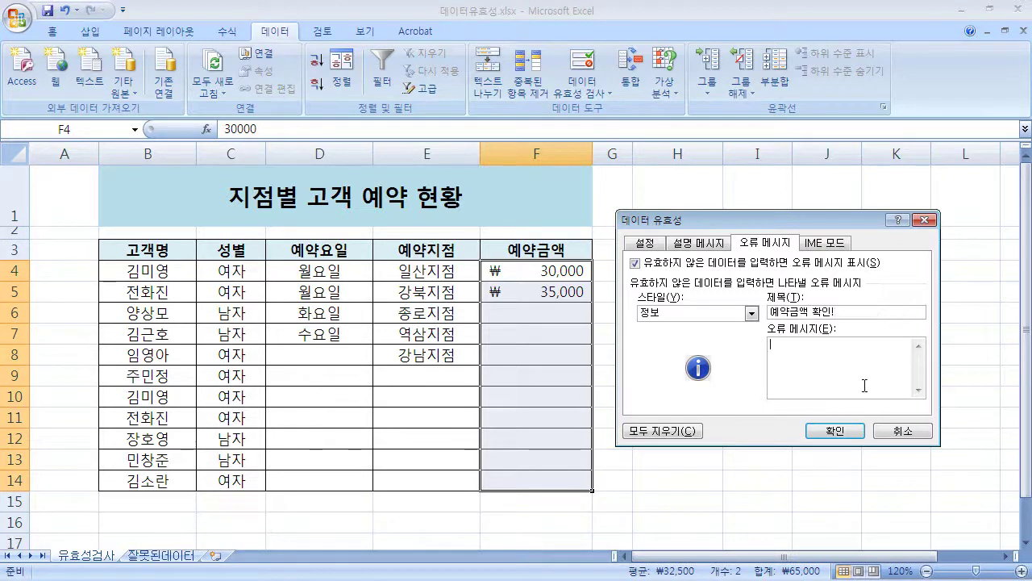
type("최소")
type(" 3마")
type("원 이상 예약")
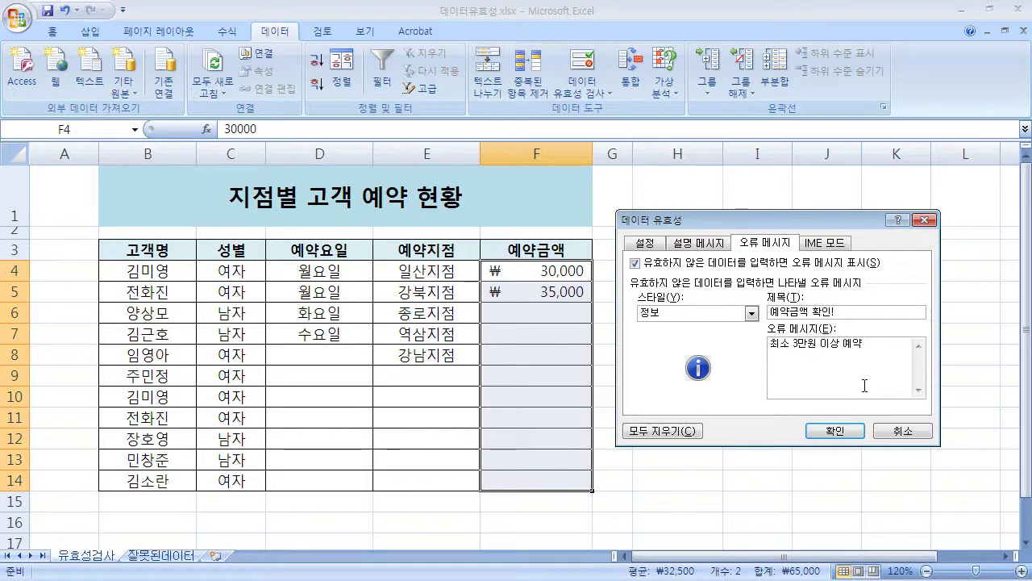
left_click(858, 432)
Enter the below-minimum amount 25000 in F6, accept it despite the error alert, and clear the cell.
left_click(535, 329)
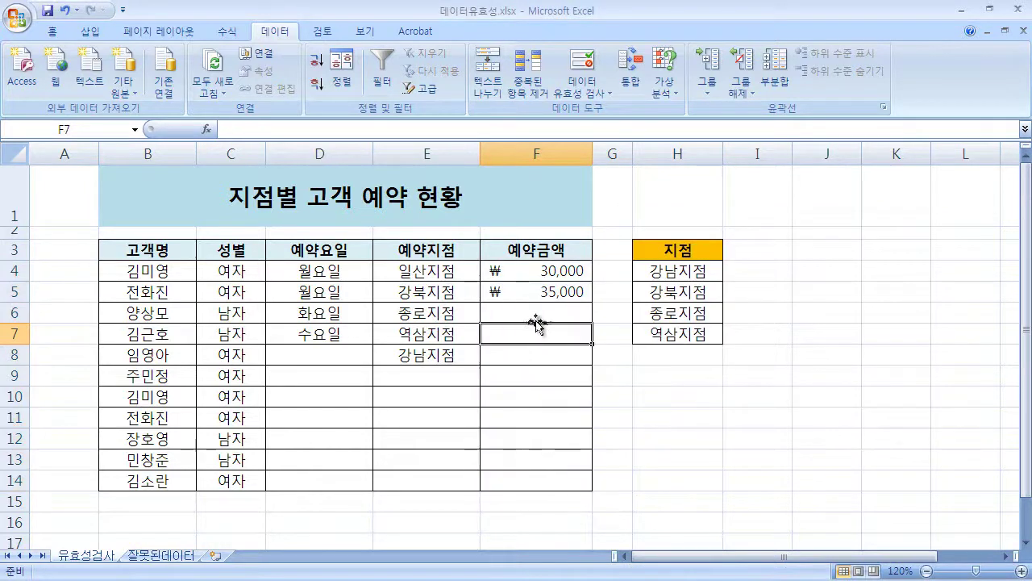
left_click(536, 314)
type("25")
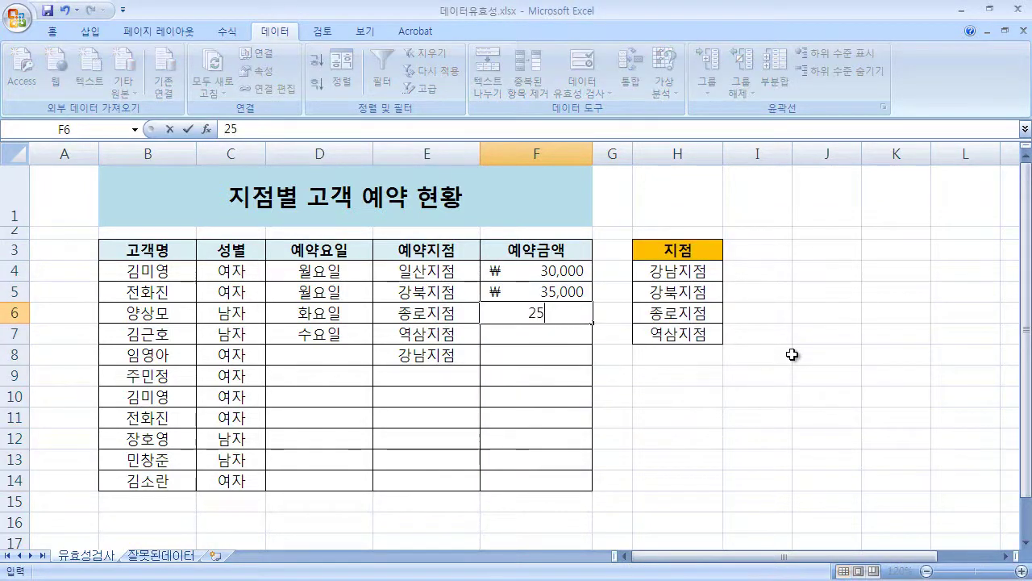
type("000")
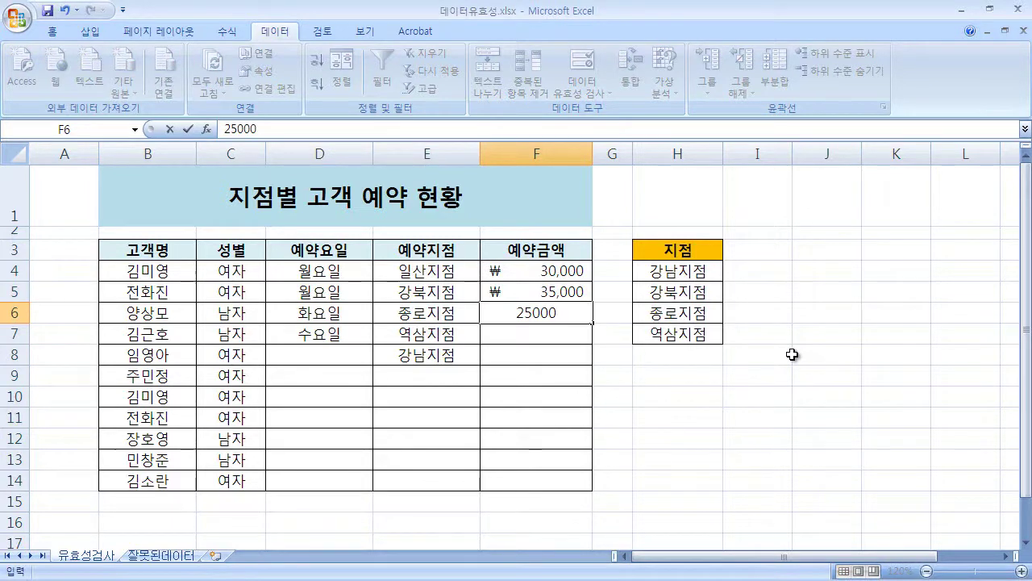
key("Return")
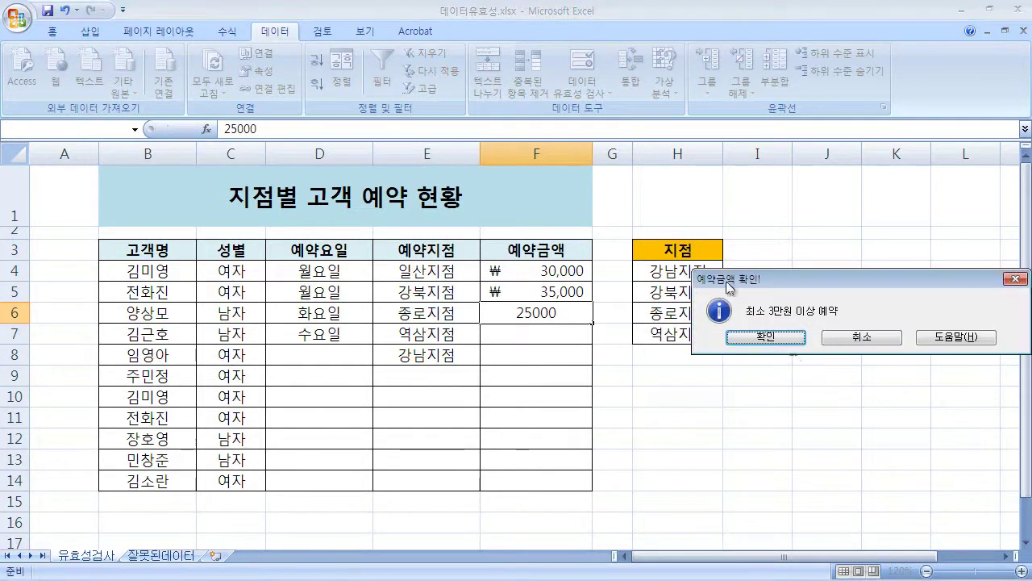
left_click_drag(872, 281, 704, 328)
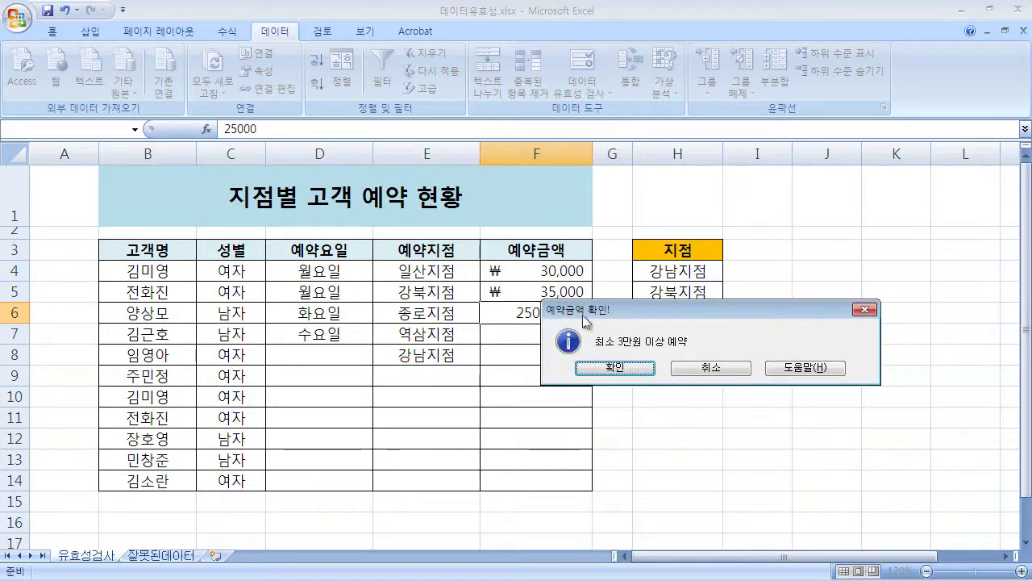
left_click(650, 376)
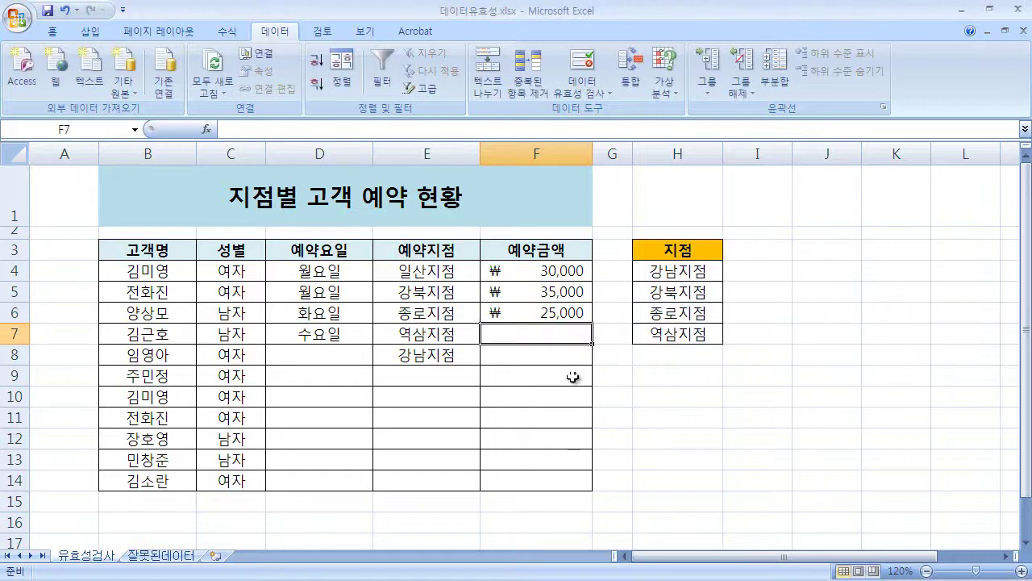
left_click(582, 318)
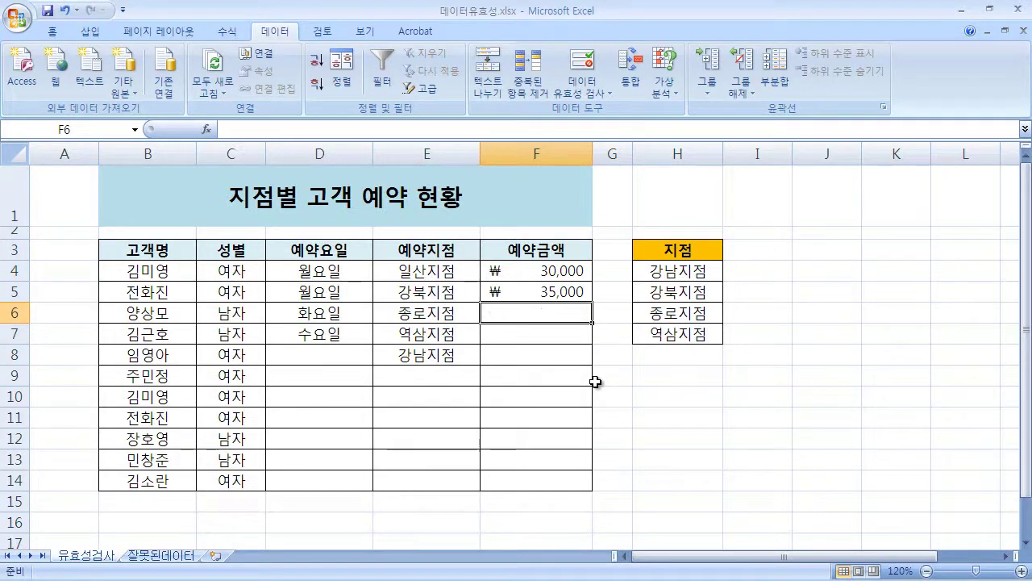
Repeat the test by entering 25000 in F6, confirming the information alert, and deleting the amount.
type("25000")
key("Return")
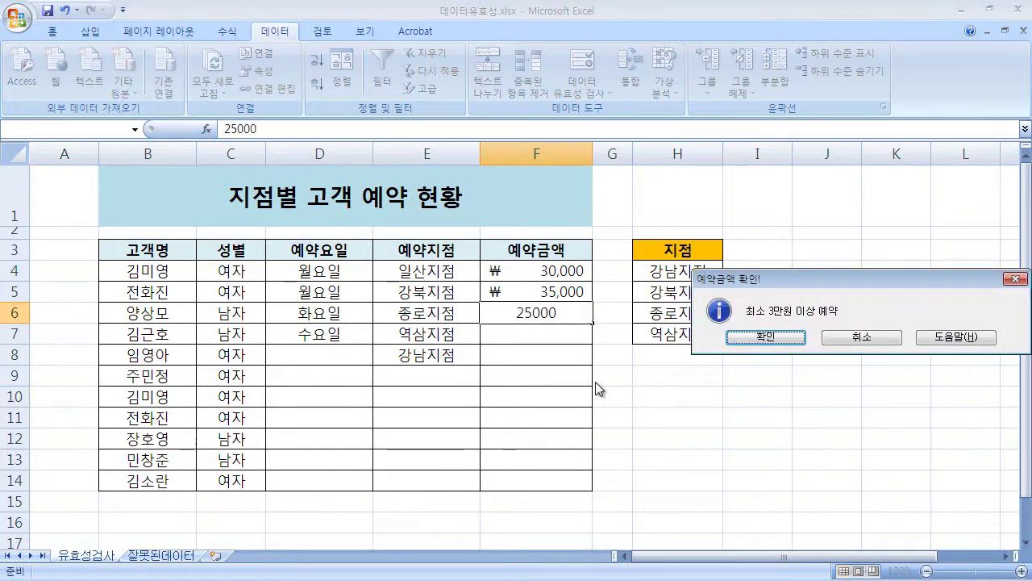
left_click_drag(831, 278, 660, 377)
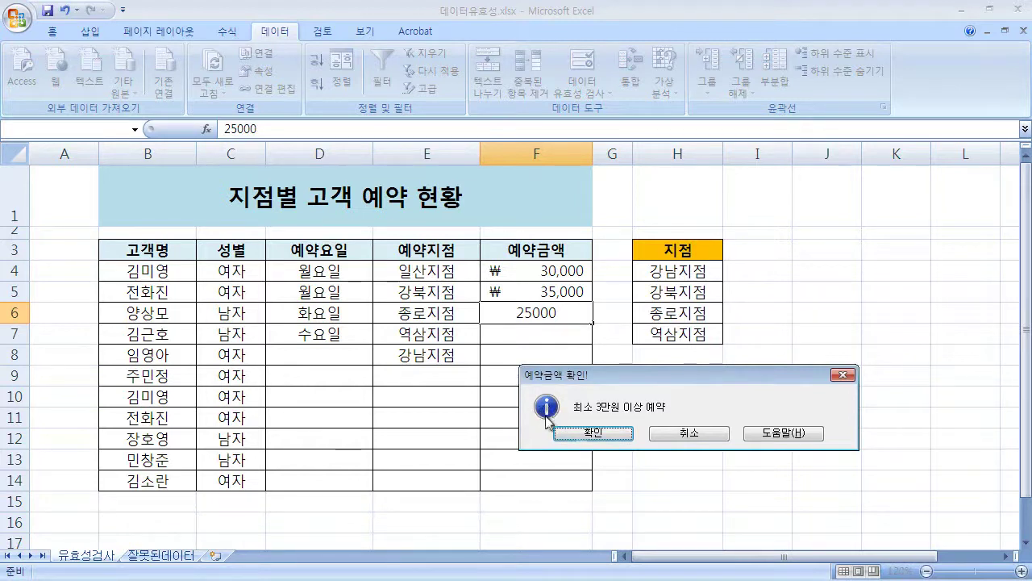
left_click(619, 434)
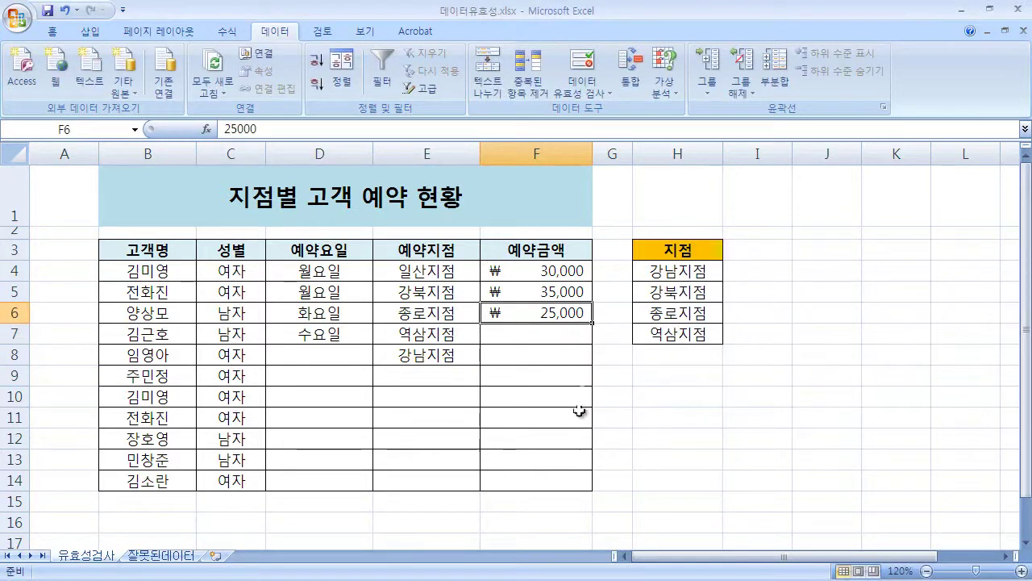
key("Delete")
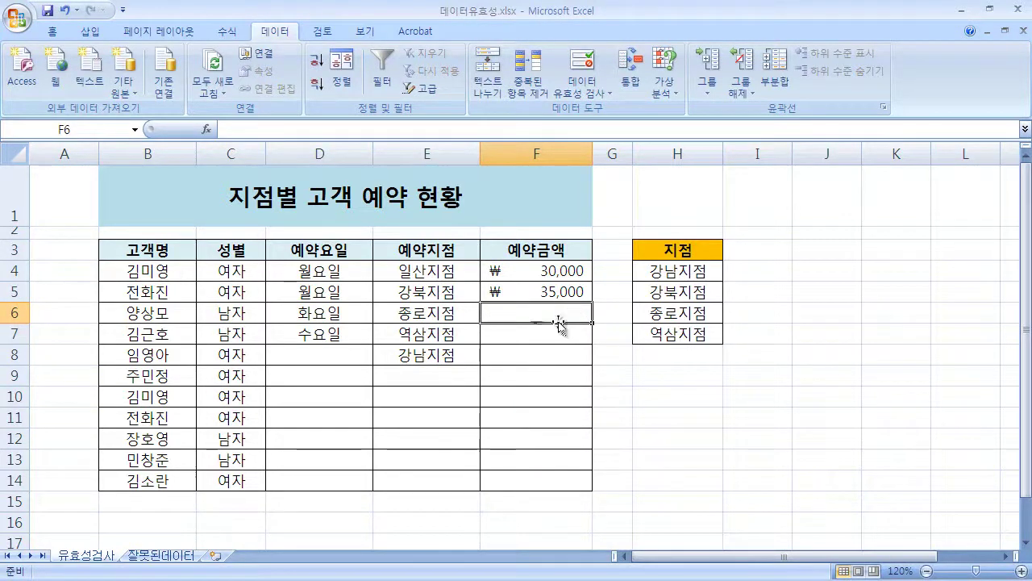
Change the error alert style in the data validation of the 예약금액 cells F4:F14 to 중지.
left_click_drag(554, 274, 545, 480)
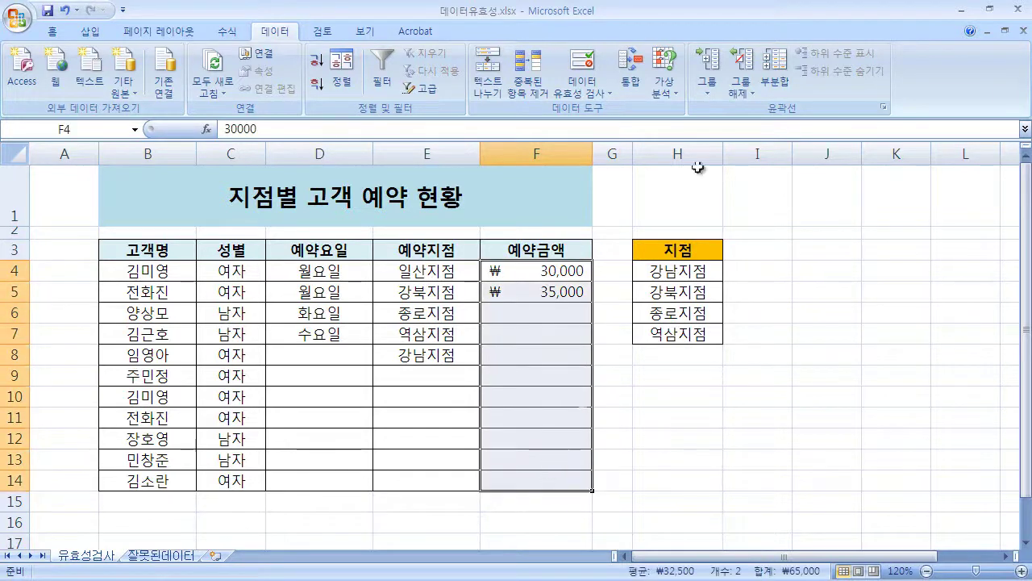
left_click(583, 69)
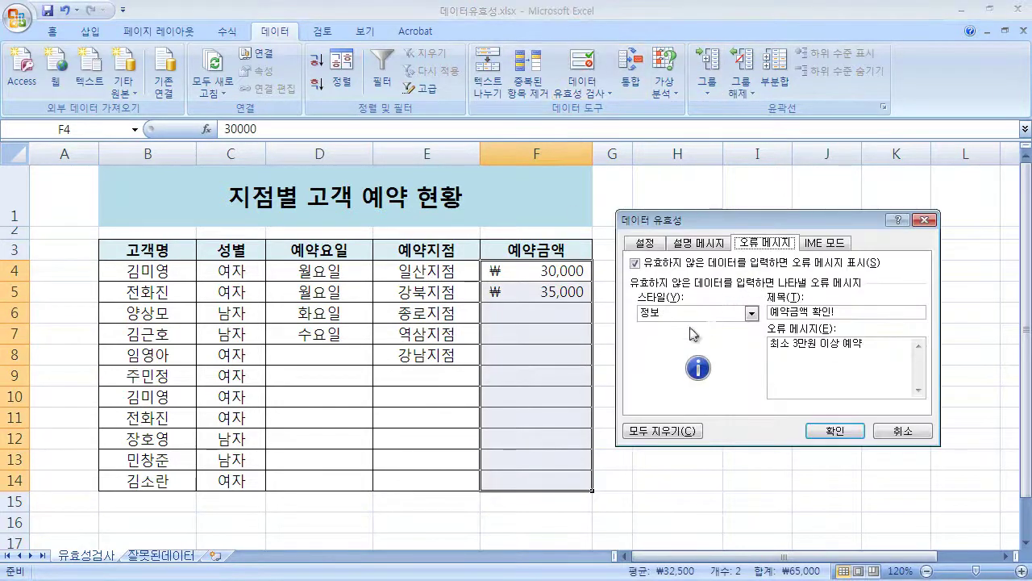
left_click(752, 317)
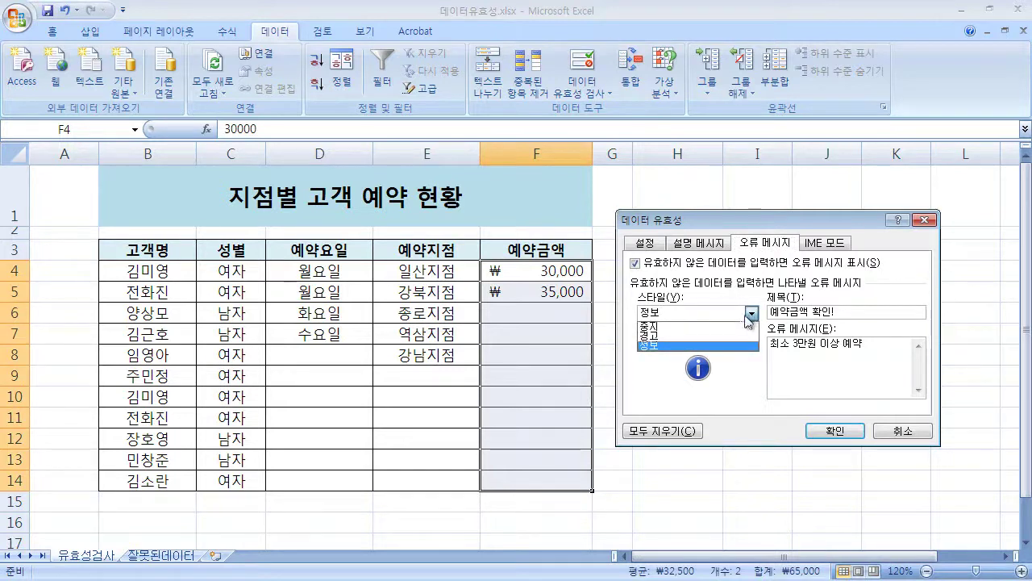
left_click(690, 327)
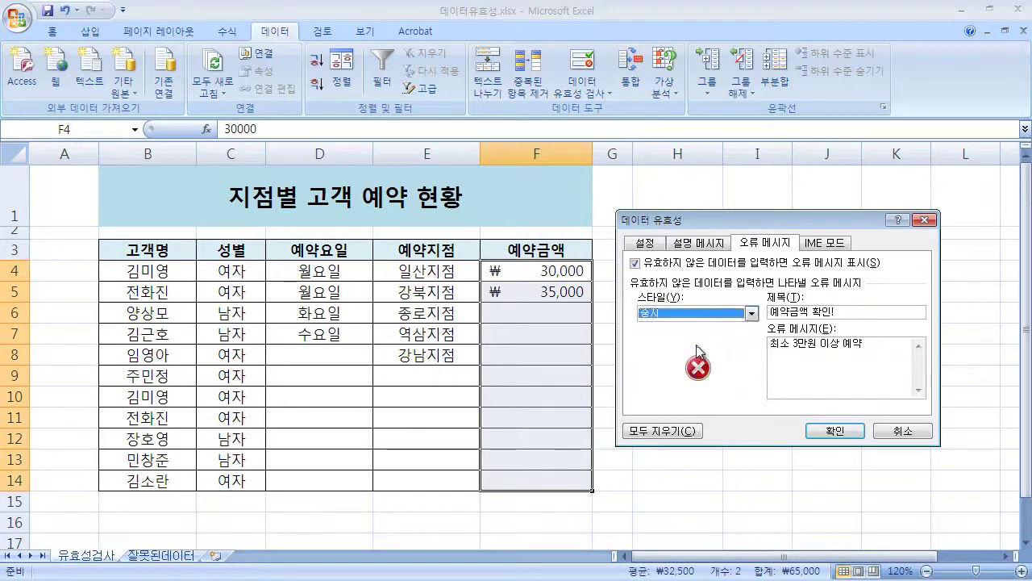
left_click(834, 431)
Try to enter 25000 in F6 under the 중지 alert style, and cancel the entry.
left_click(582, 314)
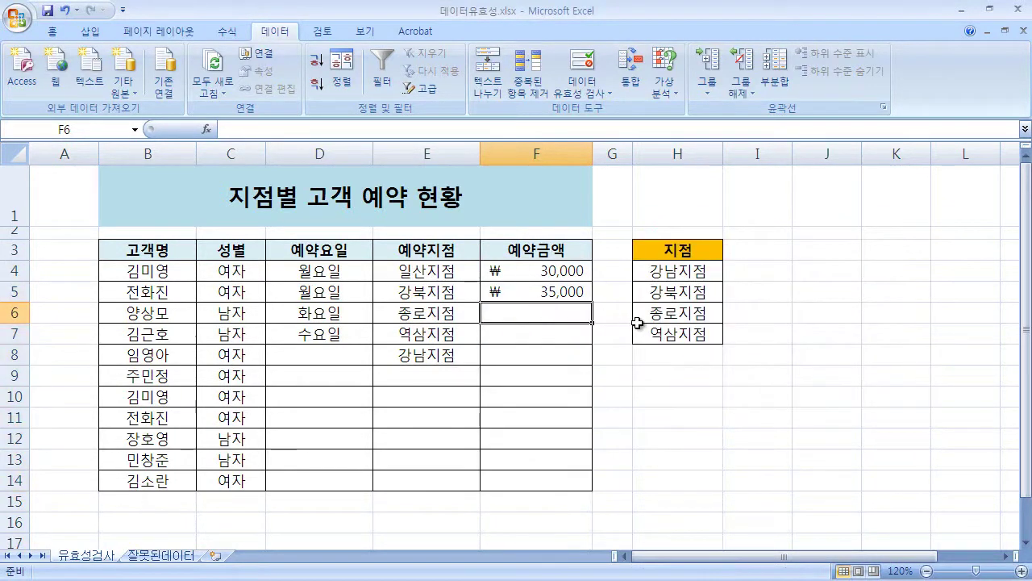
type("25000")
key("Return")
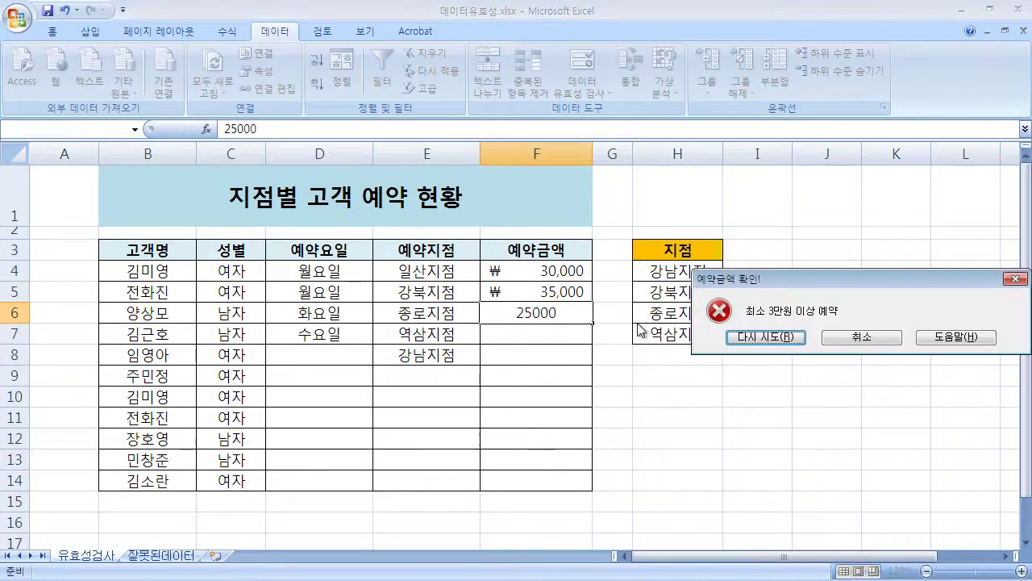
left_click_drag(836, 284, 633, 353)
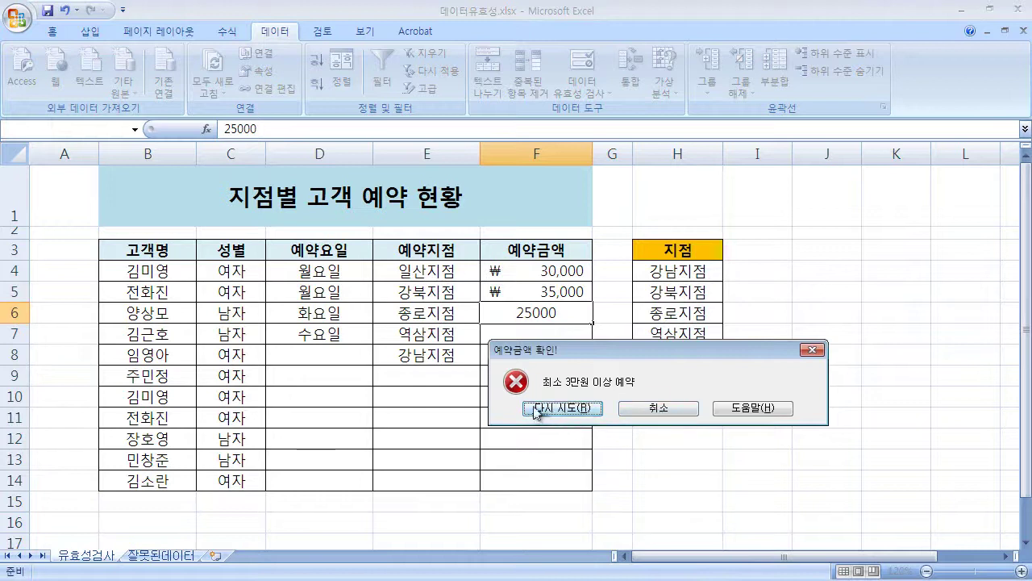
left_click(658, 408)
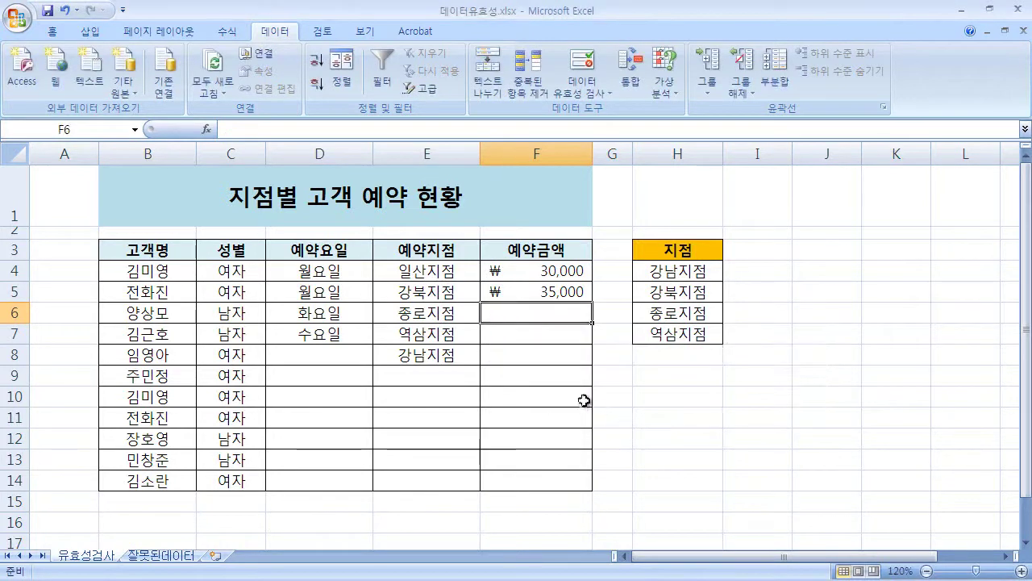
left_click(558, 332)
left_click(555, 316)
Add an input message to the 예약요일 cells D4:D14, titled "예약 가능 요일" with the text "월요일, 화요일, 수요일만 예약 가능".
left_click(348, 272)
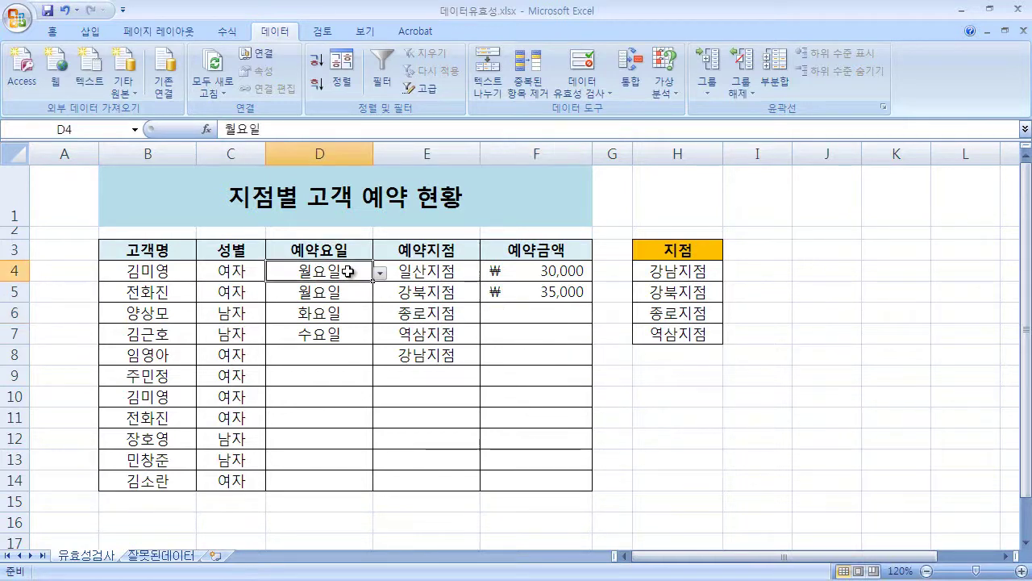
left_click_drag(347, 272, 341, 478)
left_click(583, 66)
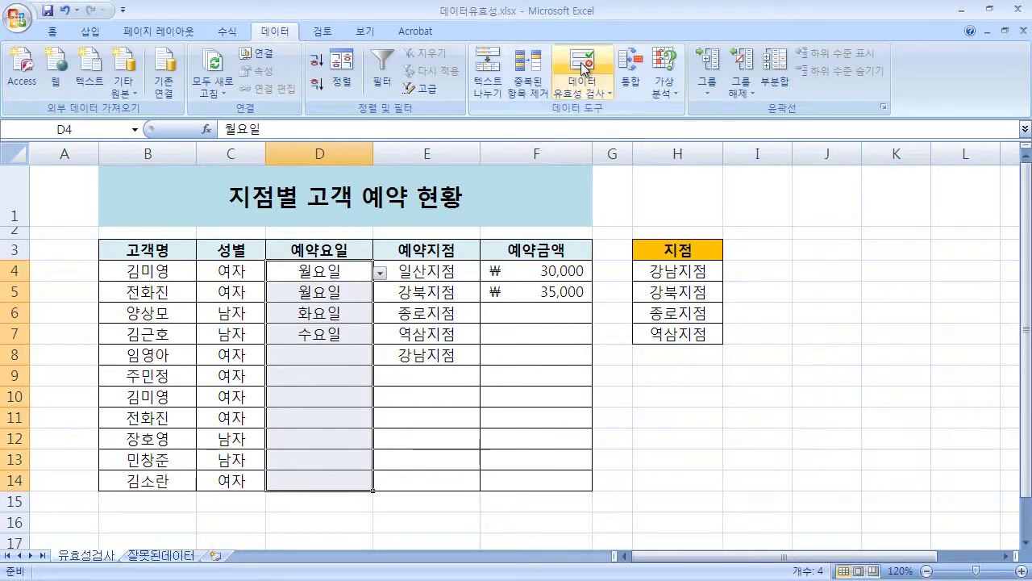
left_click_drag(707, 220, 595, 240)
left_click(533, 264)
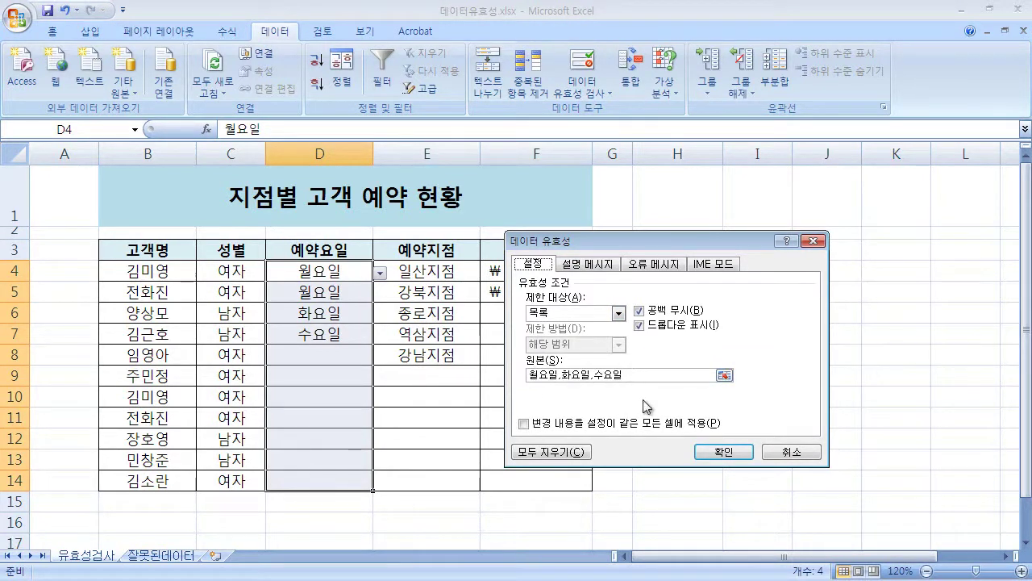
left_click(601, 266)
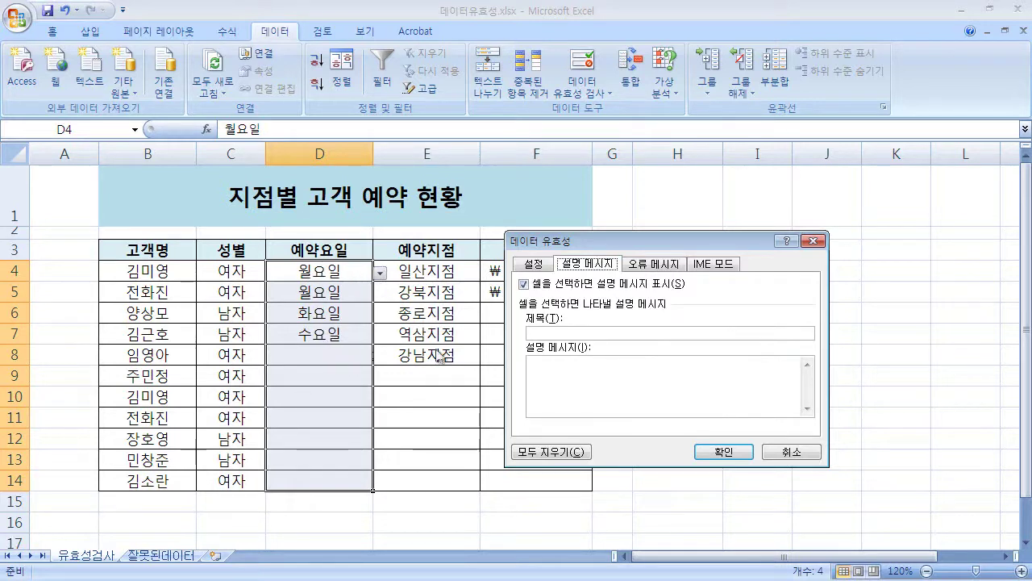
left_click(601, 333)
type("dPd")
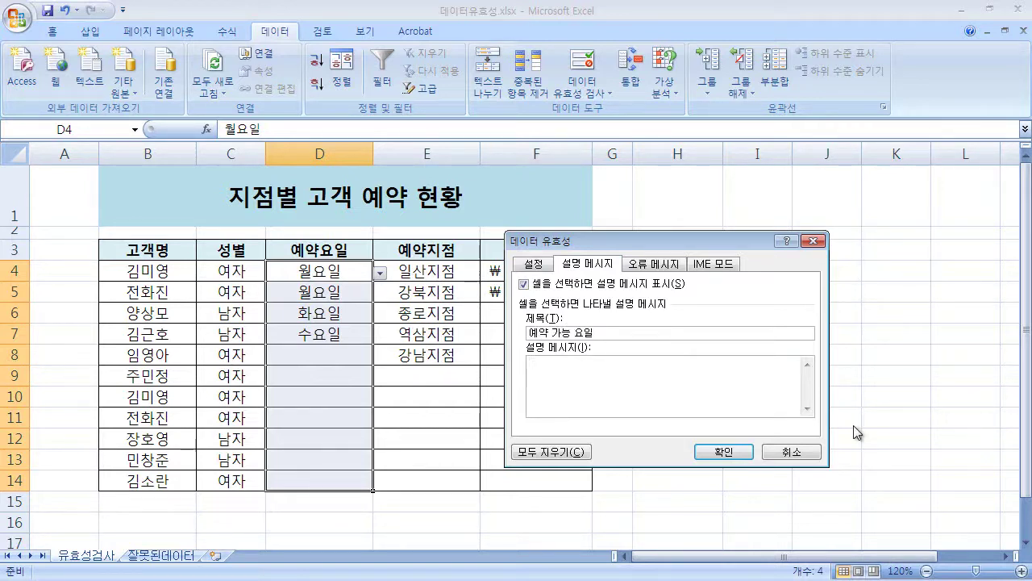
type("월요일, 화요일, 수요일만 예약 가능")
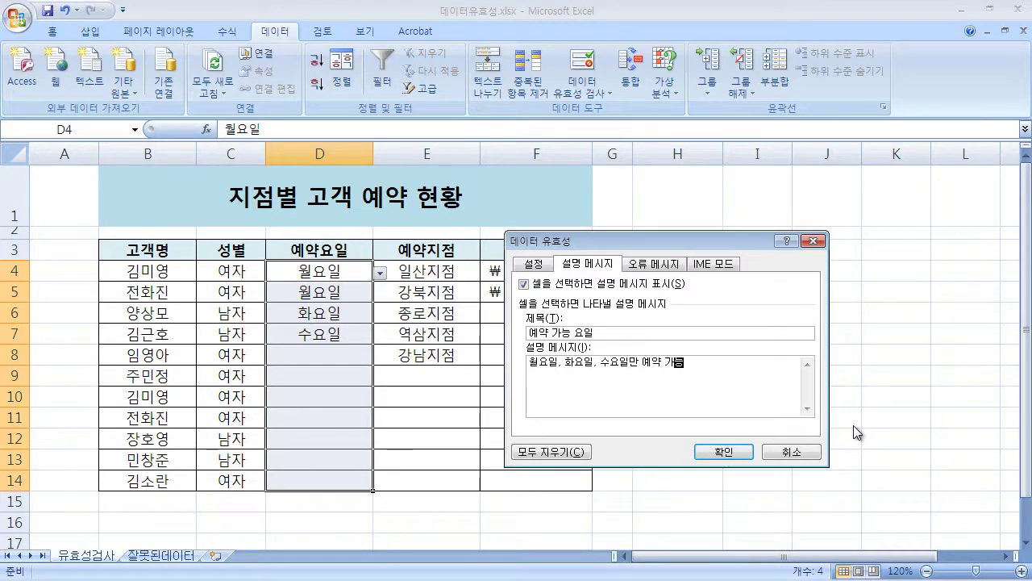
left_click(742, 452)
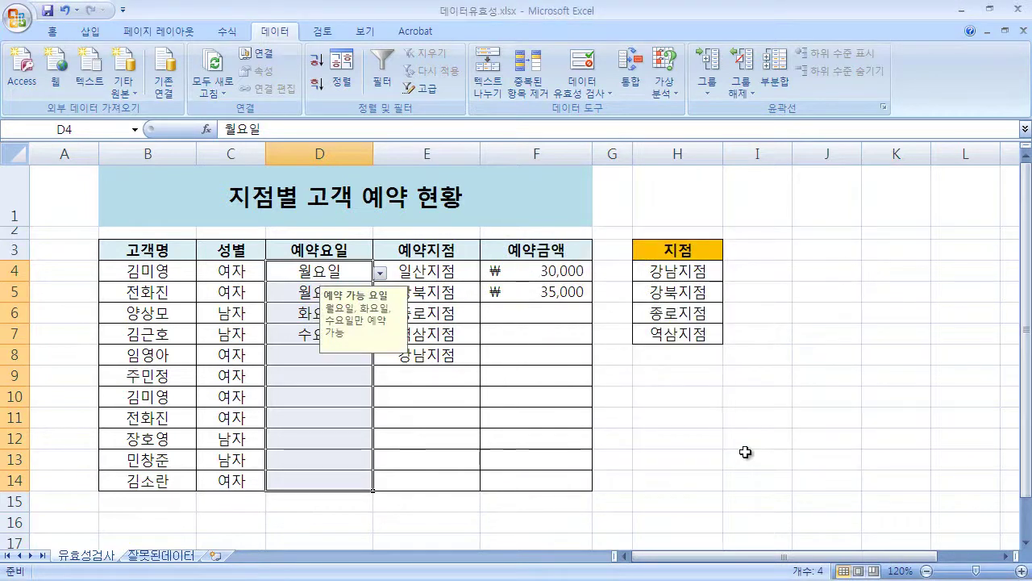
Check the input message and the day list on the empty 예약요일 cells D8 and D10.
left_click(476, 421)
left_click(330, 353)
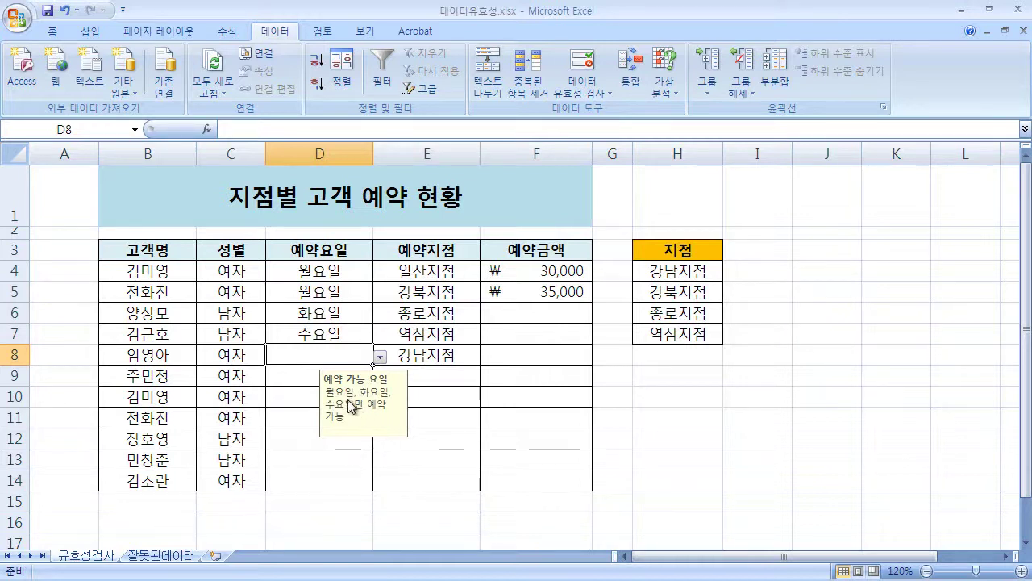
left_click(380, 361)
left_click(454, 418)
left_click(454, 418)
left_click(324, 395)
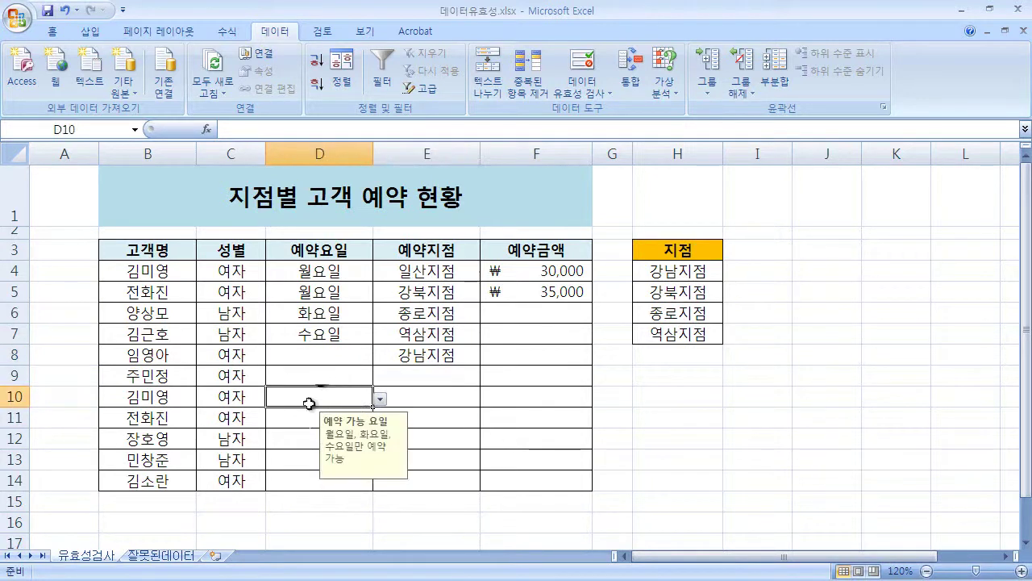
Clear all data validation settings from the 예약금액 cells F4:F14.
left_click(326, 348)
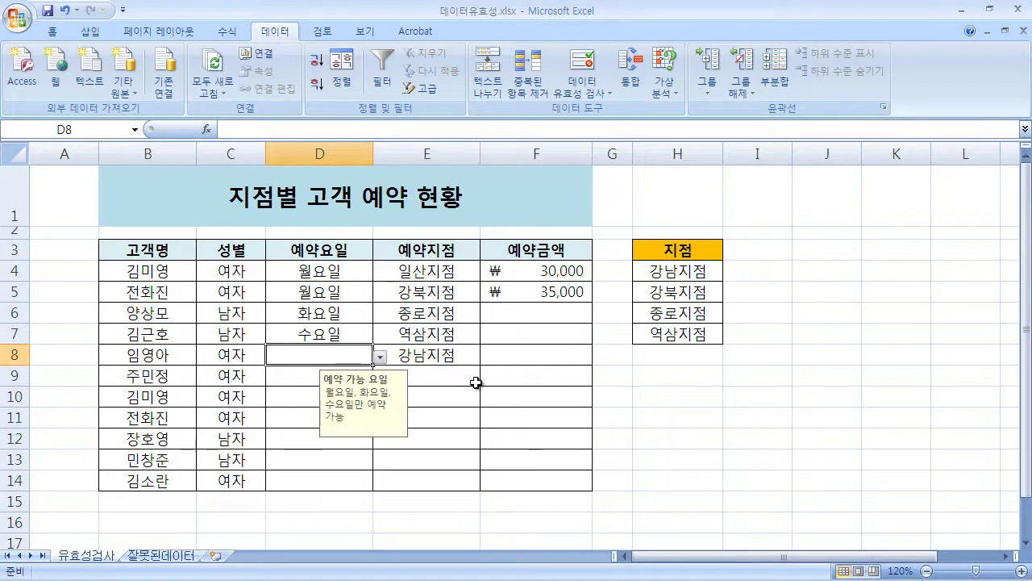
left_click_drag(555, 274, 574, 482)
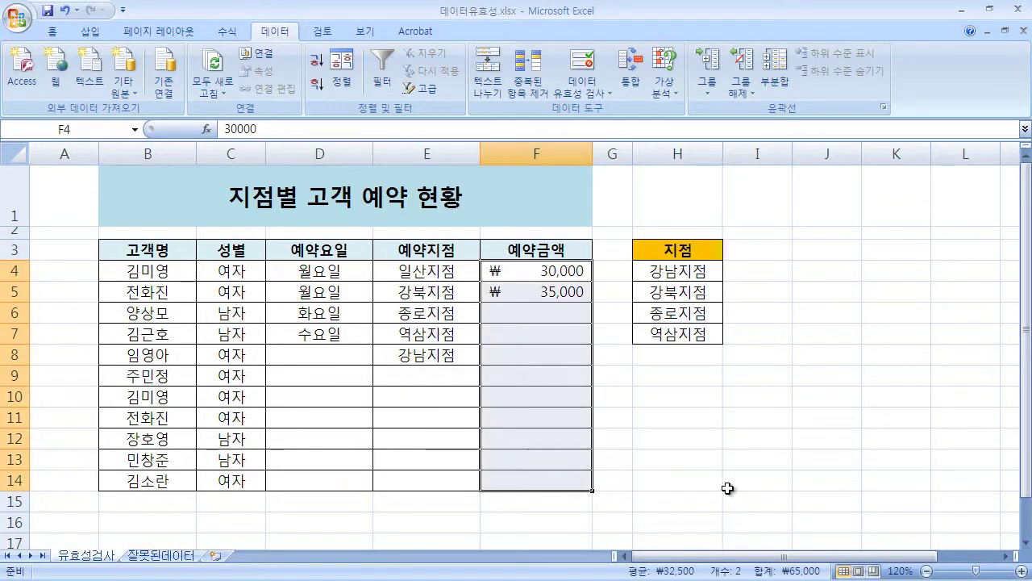
left_click(582, 60)
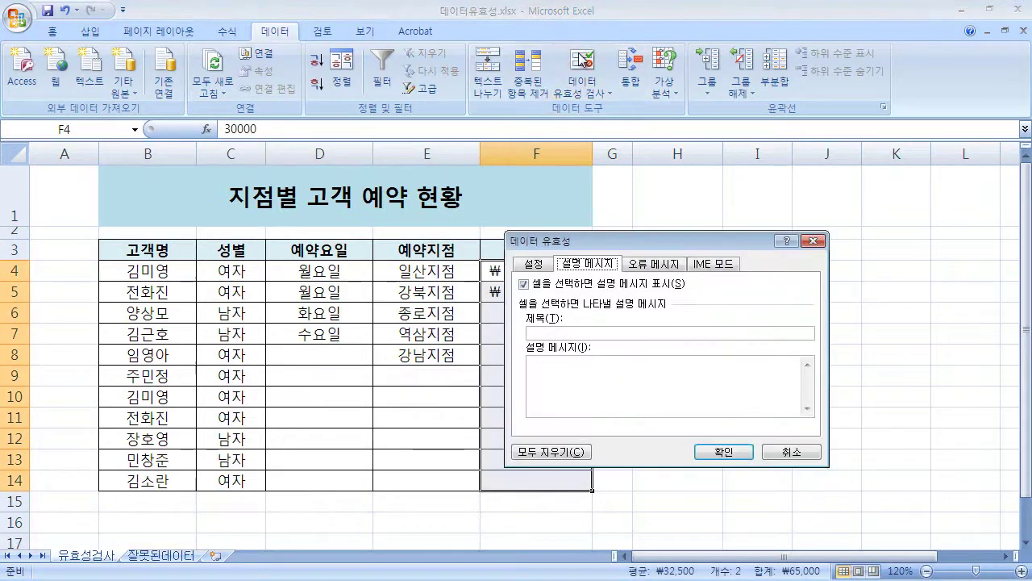
left_click(532, 264)
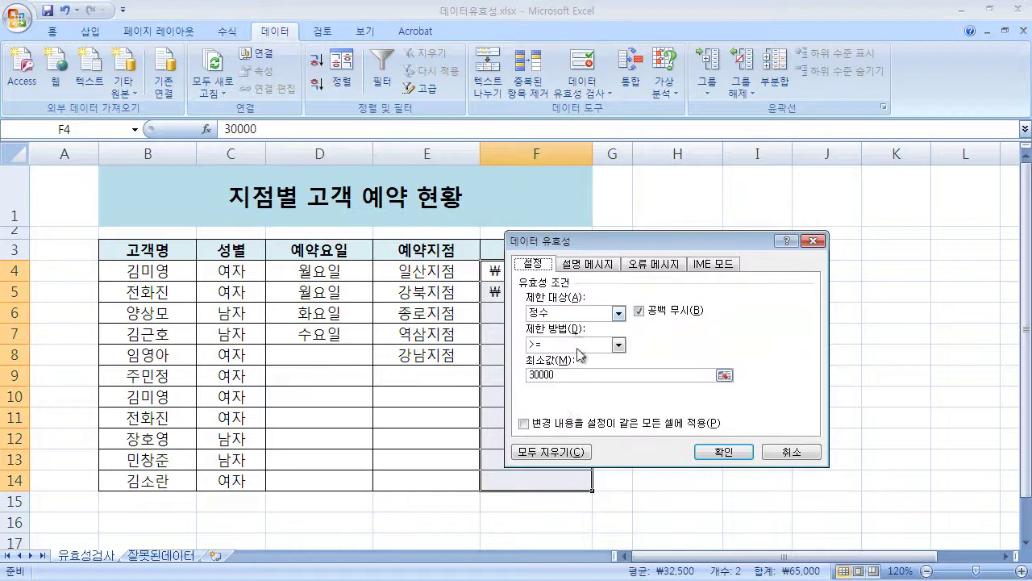
left_click(563, 454)
left_click(565, 456)
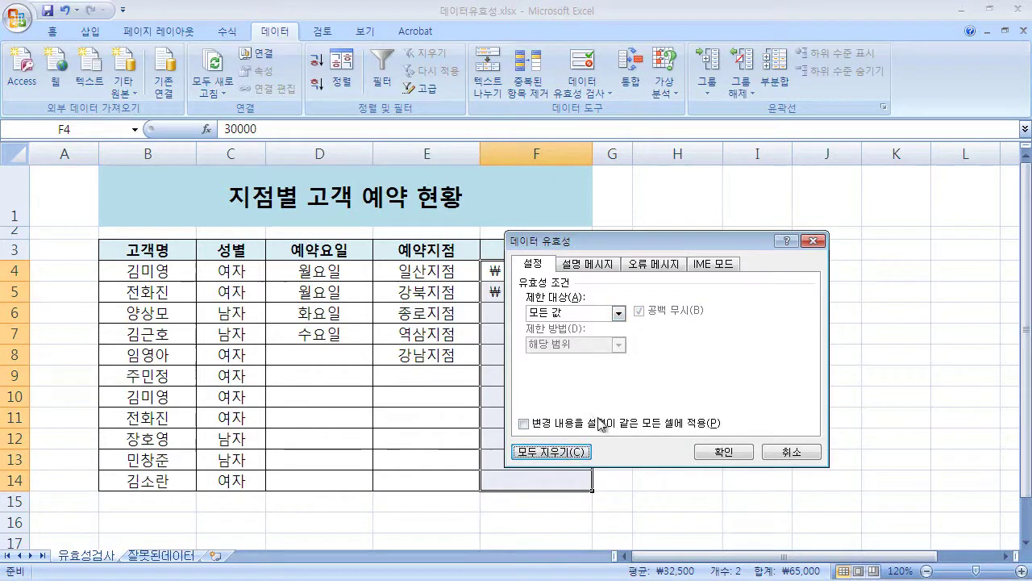
left_click(722, 453)
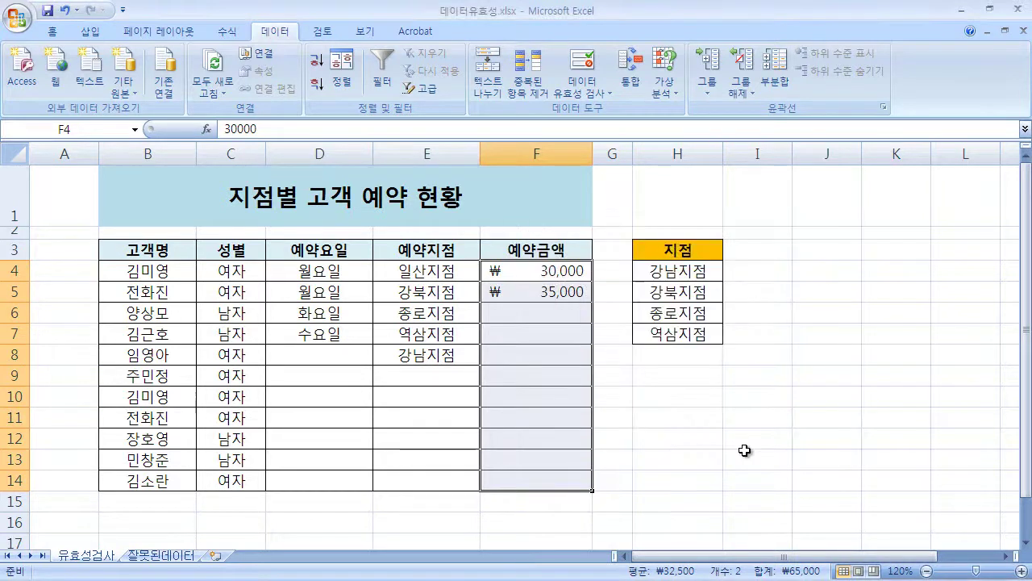
left_click(698, 454)
Enter 25000 in F6 and 20000 in F7 of the 예약금액 column.
left_click(511, 330)
left_click(525, 290)
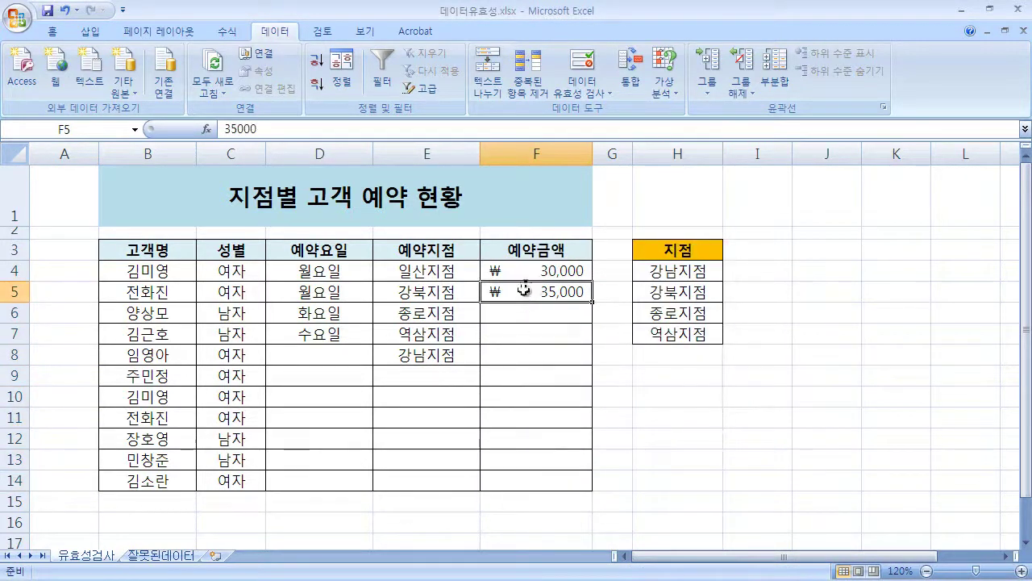
left_click(534, 311)
type("25000")
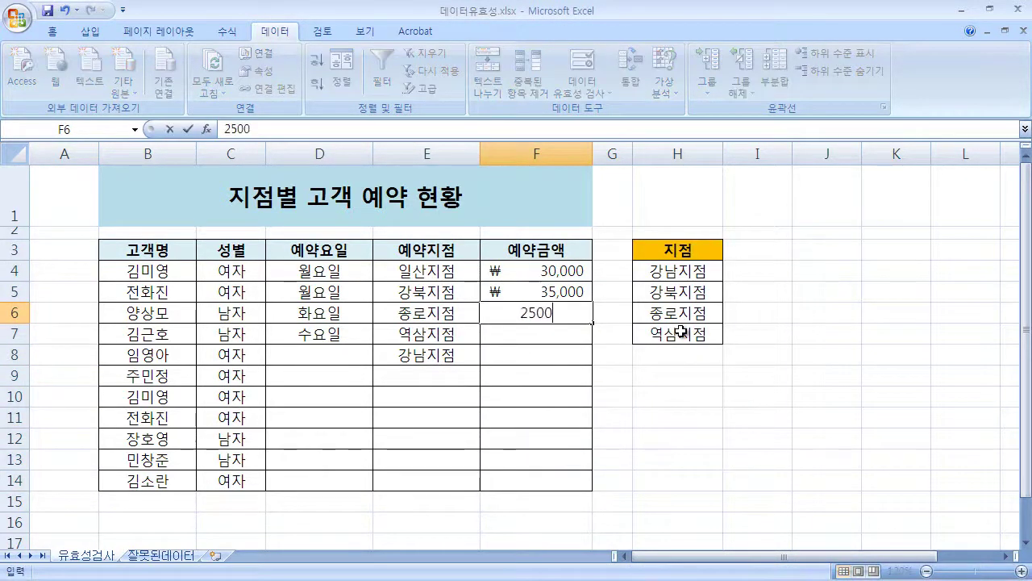
key("Return")
type("20000")
key("Return")
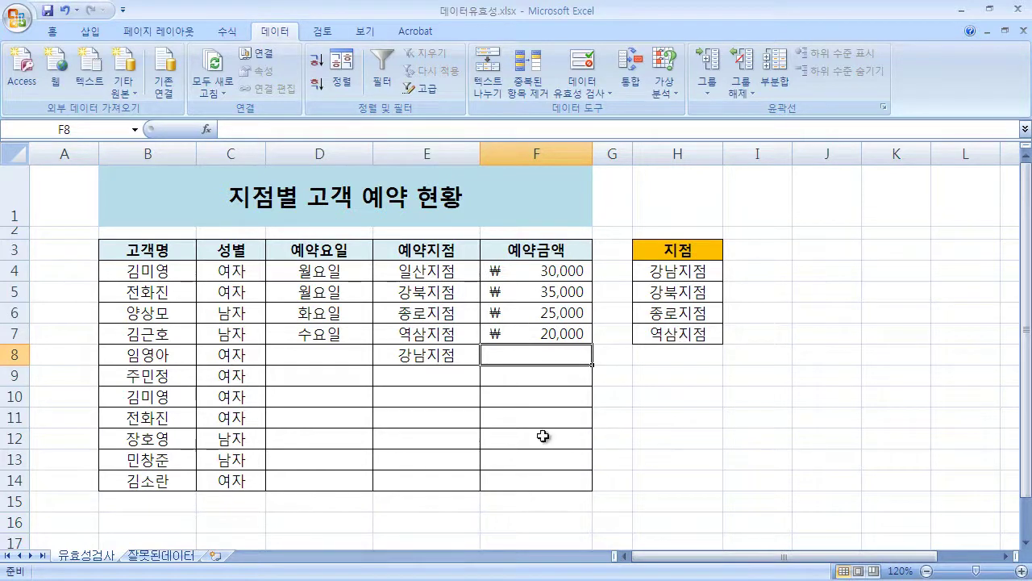
Switch to the 잘못된데이터 sheet.
left_click(193, 561)
left_click(762, 482)
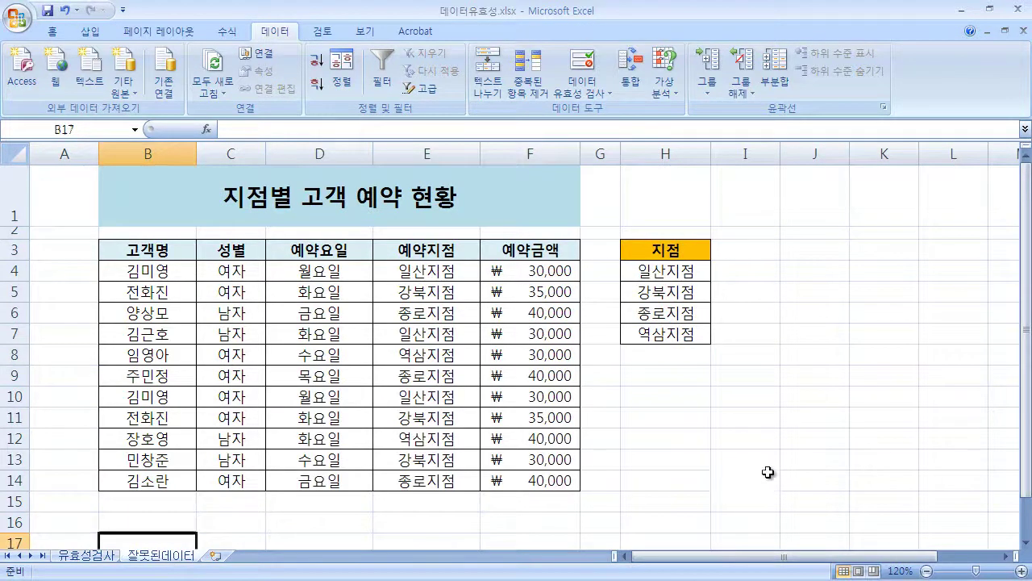
left_click(772, 508)
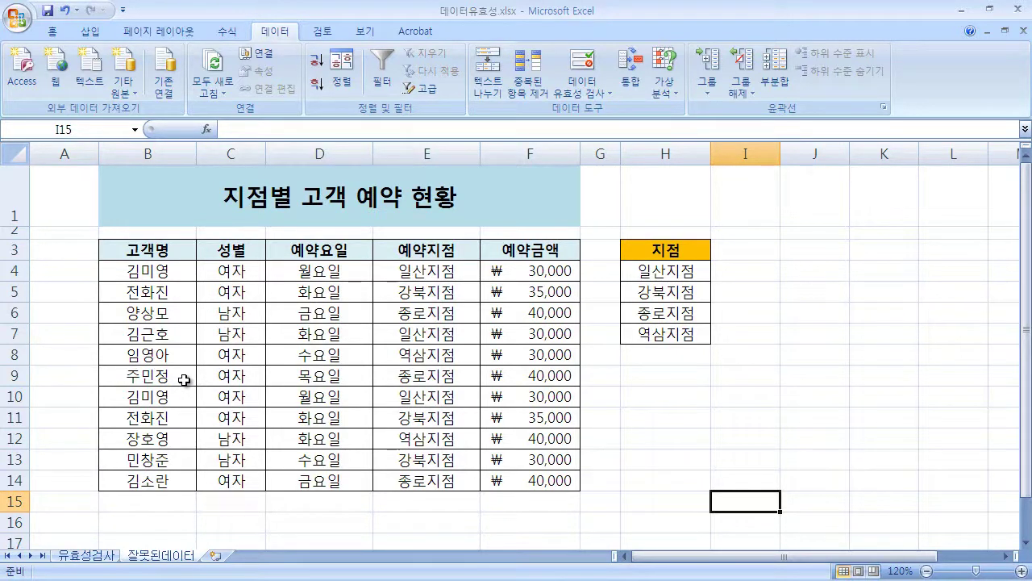
Examine the days in the 예약요일 column and check which cells in row 4 offer a dropdown list.
left_click(366, 274)
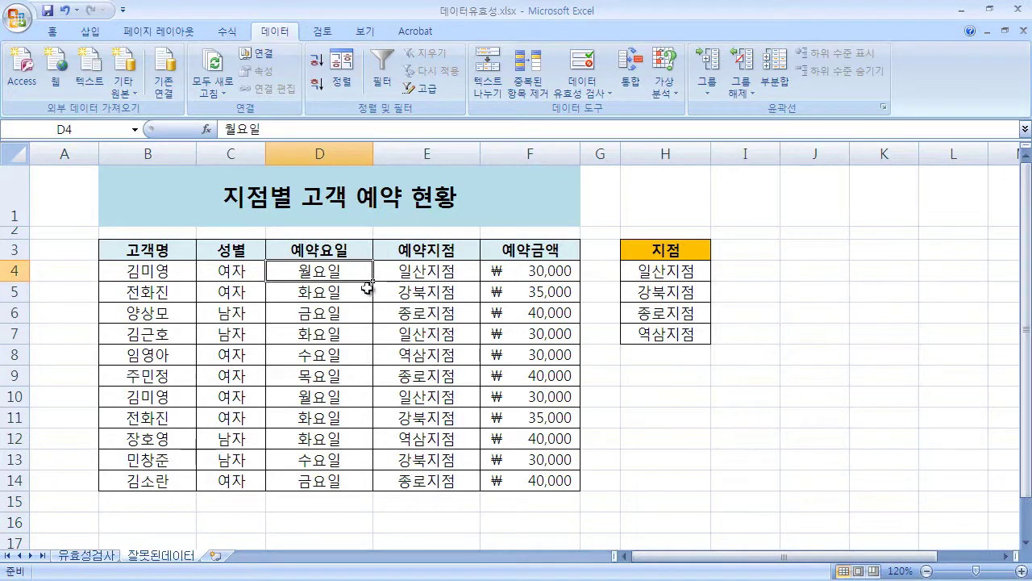
left_click(334, 313)
left_click(334, 376)
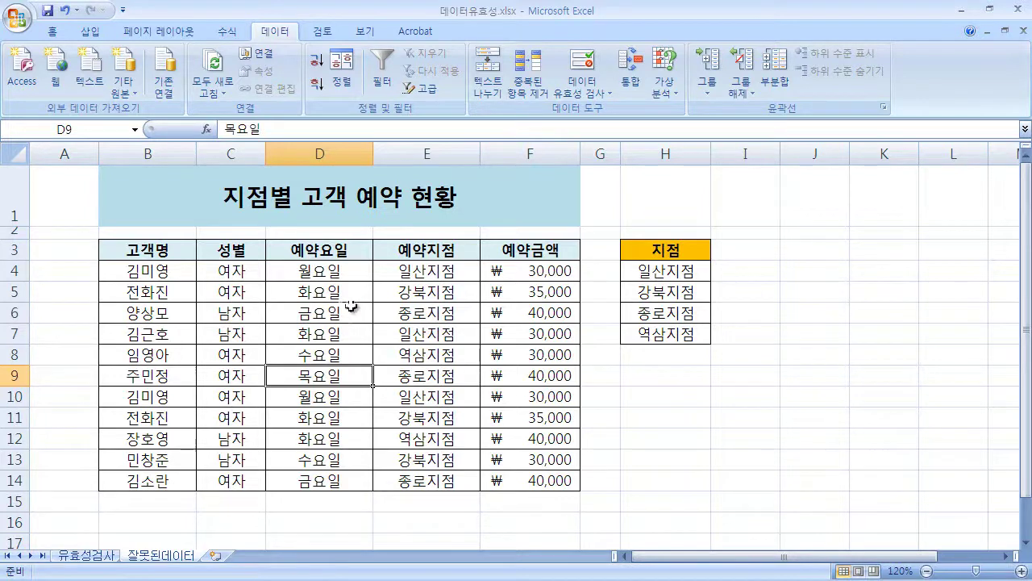
left_click(344, 274)
left_click_drag(344, 274, 339, 482)
left_click(239, 277)
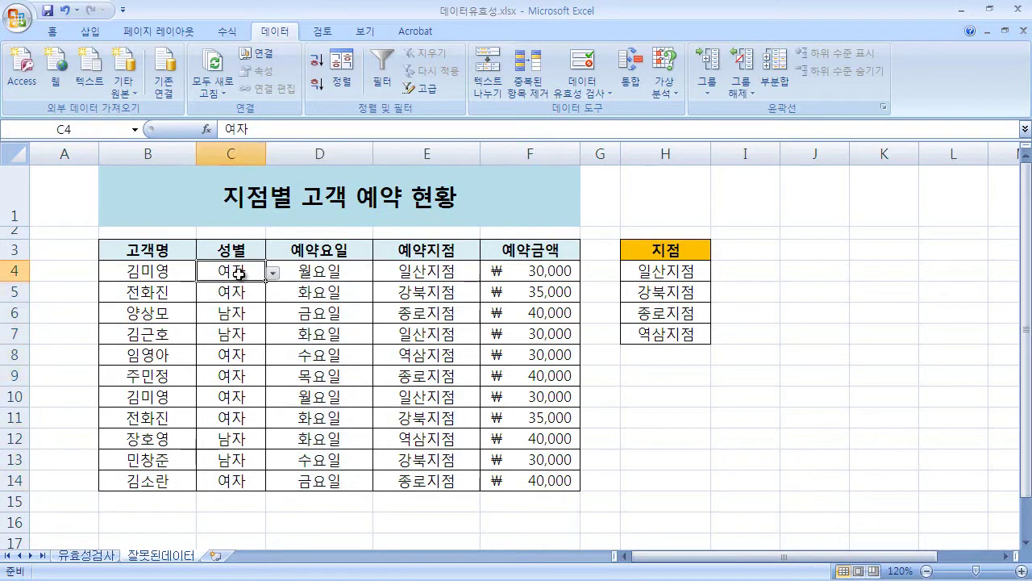
left_click(393, 273)
left_click(540, 273)
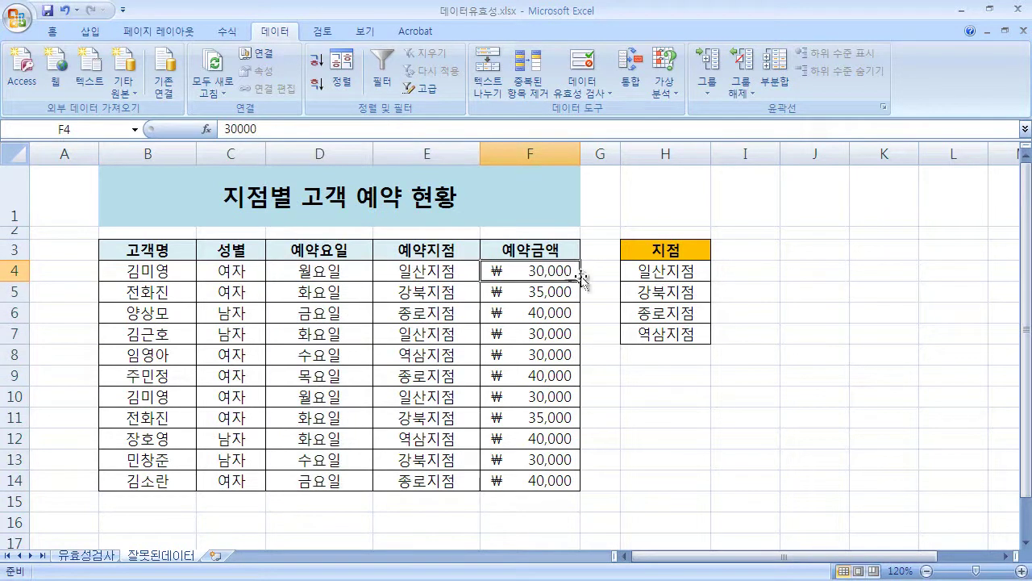
left_click(246, 274)
left_click(342, 271)
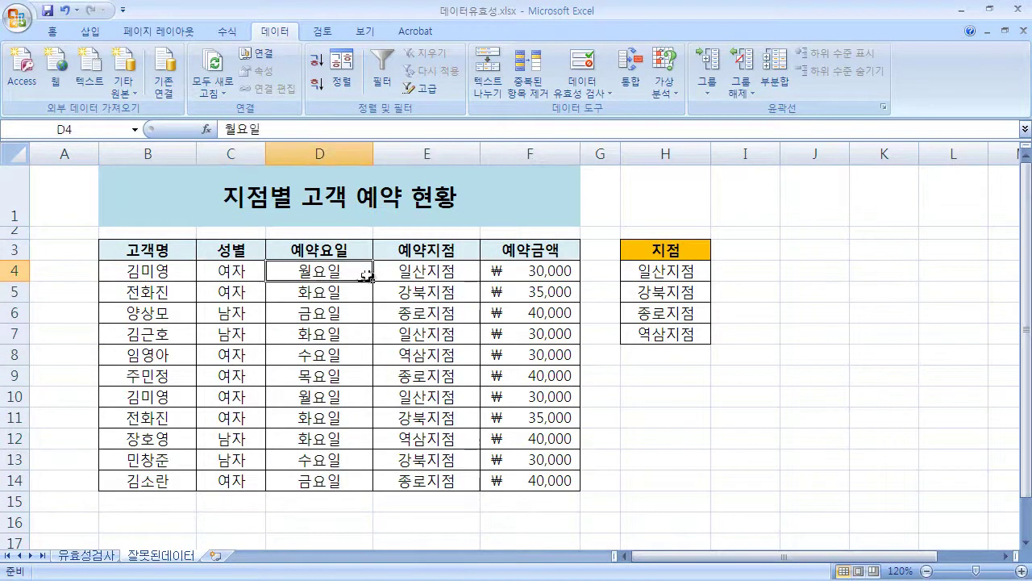
left_click(258, 276)
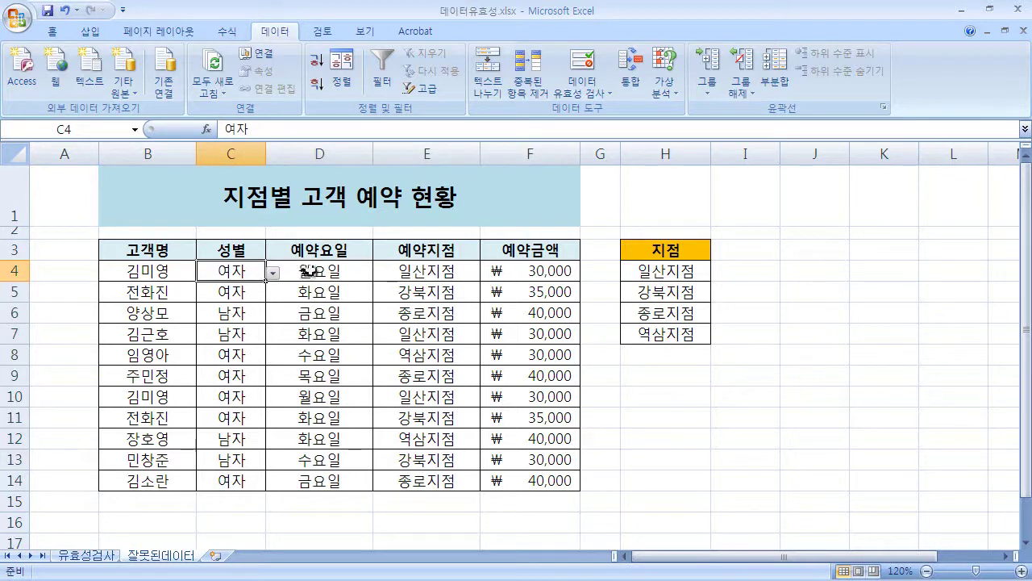
Add list validation to the 예약요일 cells D4:D14 with the source 월요일,화요일,수요일.
left_click(311, 271)
left_click_drag(336, 272, 336, 477)
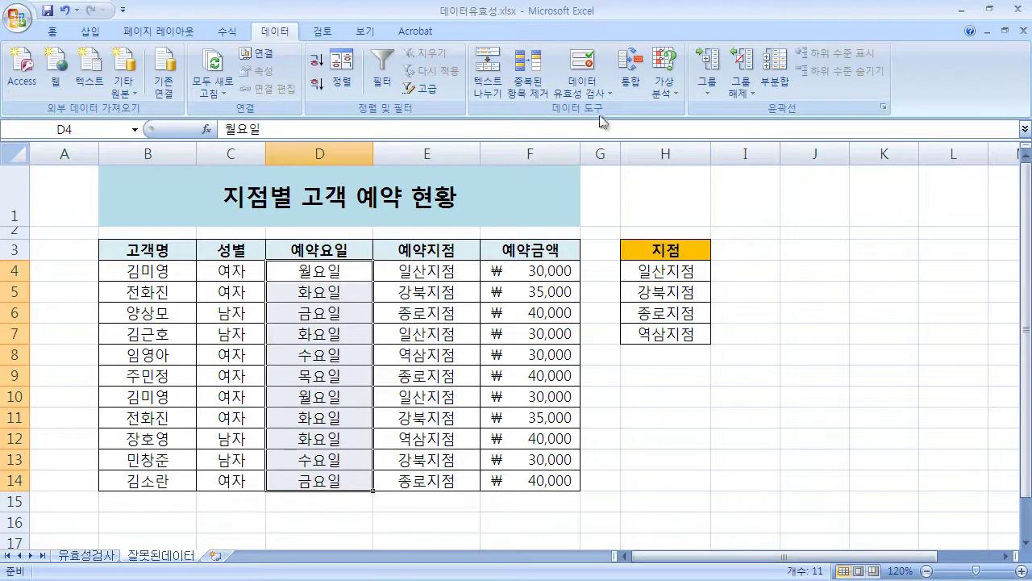
left_click(595, 72)
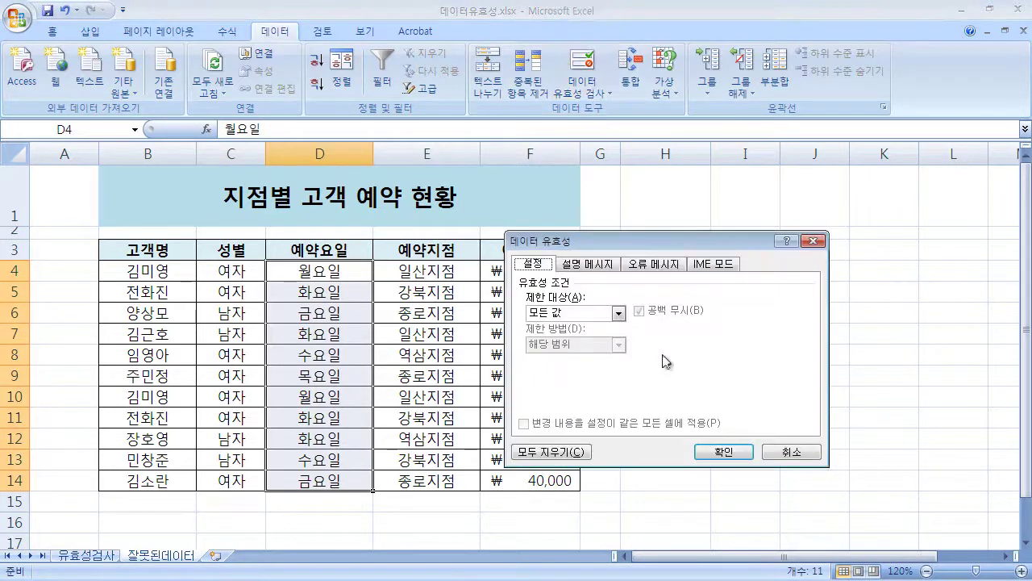
left_click_drag(644, 253, 715, 177)
left_click(690, 239)
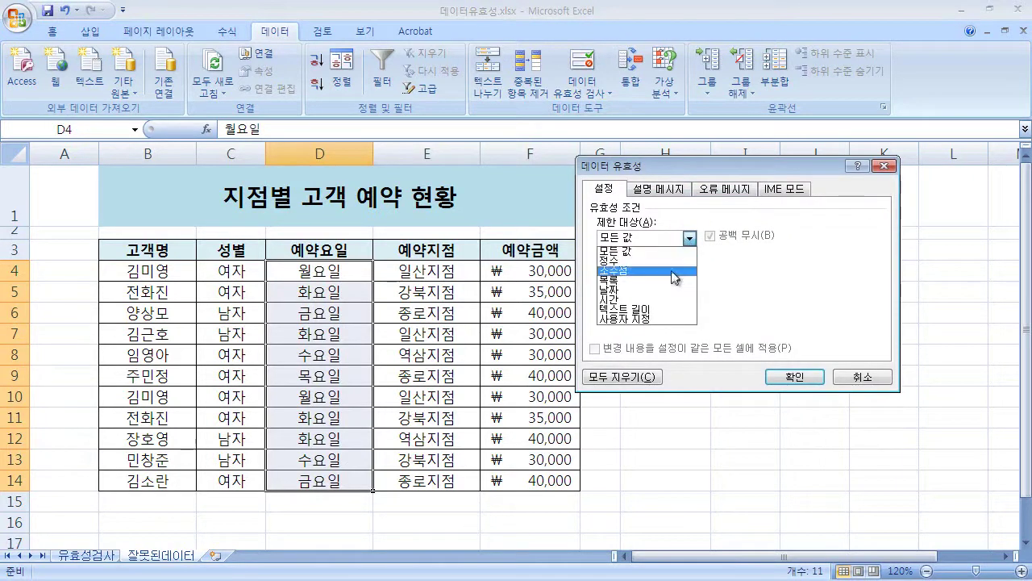
left_click(674, 282)
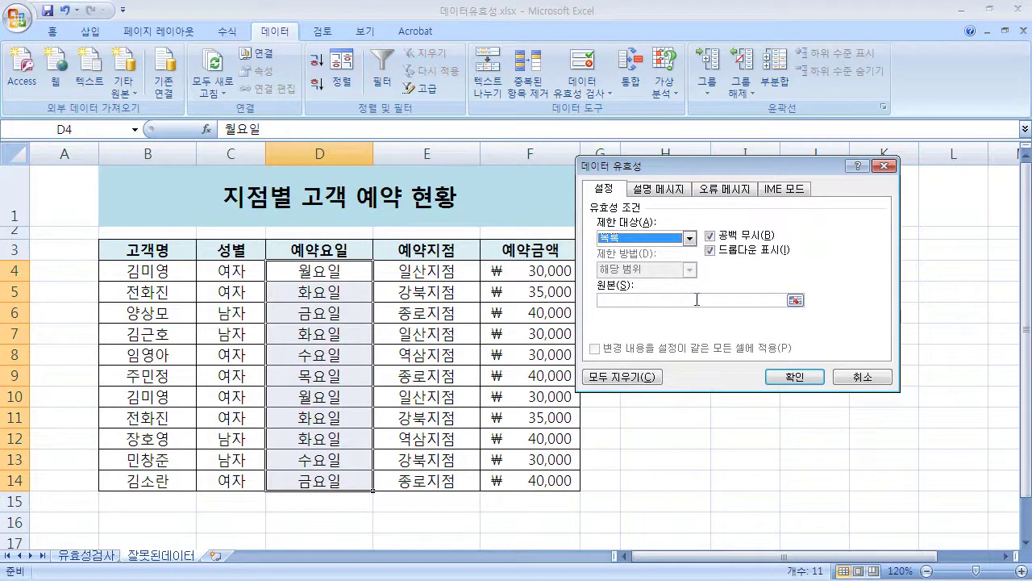
left_click(698, 299)
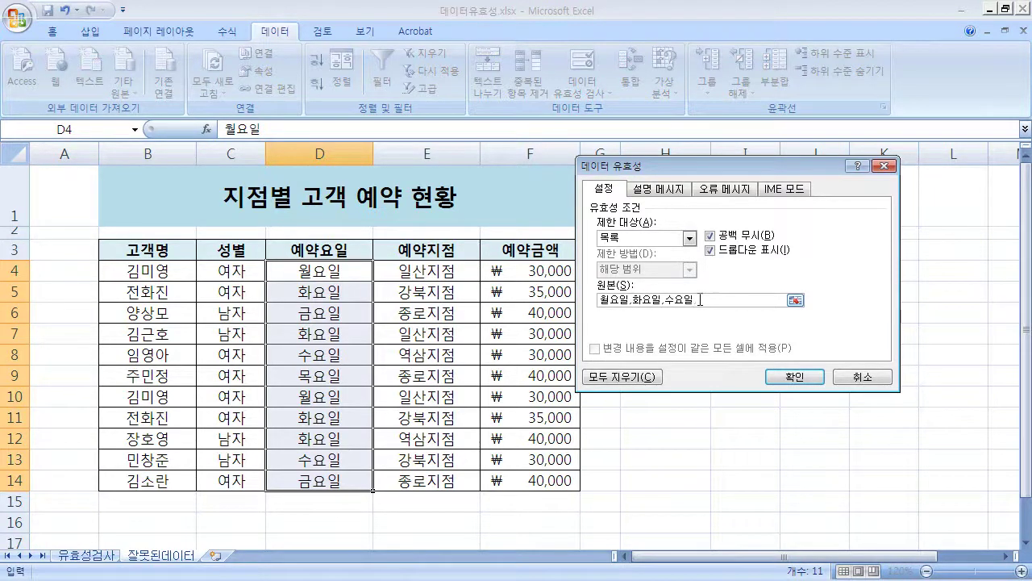
left_click(795, 377)
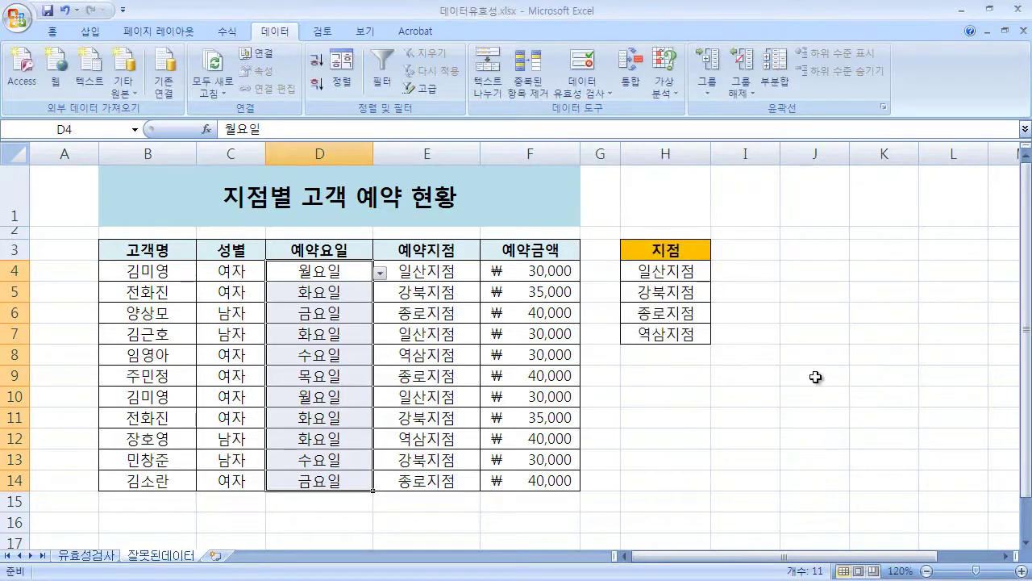
Check the existing days in the 예약요일 column, including D6, D8, D9 and D14, against the allowed list.
left_click(394, 297)
left_click(358, 291)
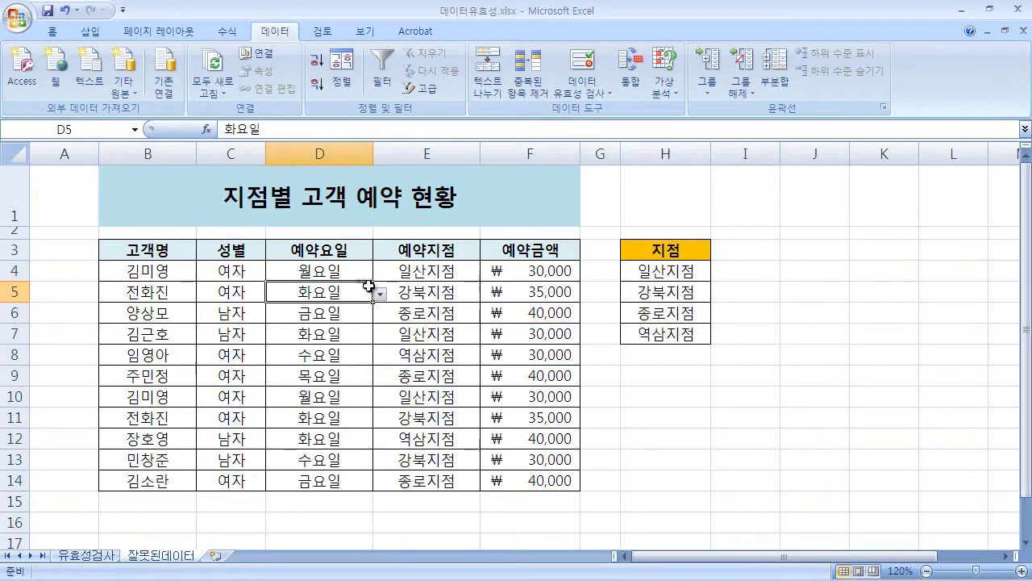
left_click(355, 272)
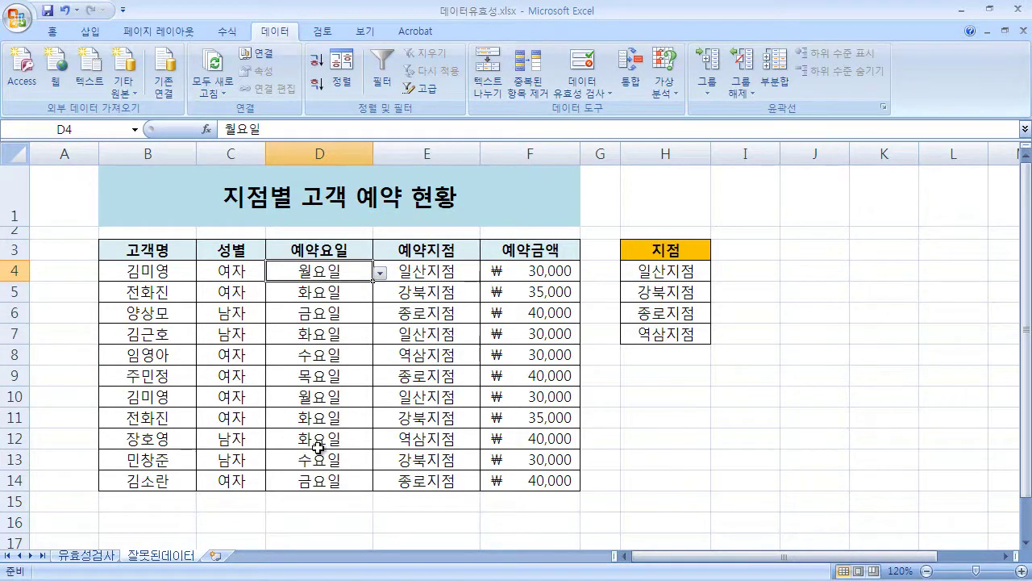
left_click(323, 314)
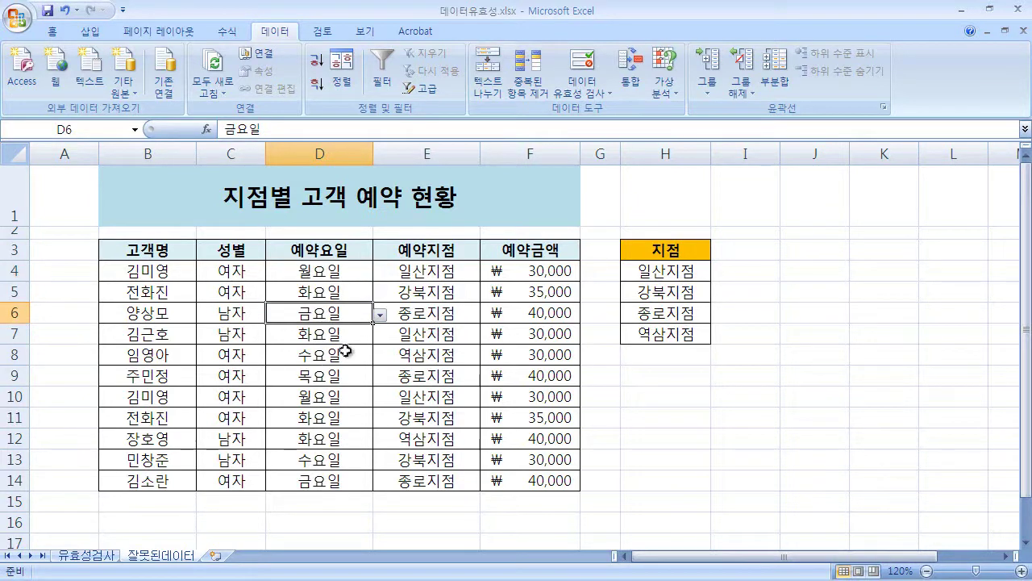
left_click(331, 355, "ctrl")
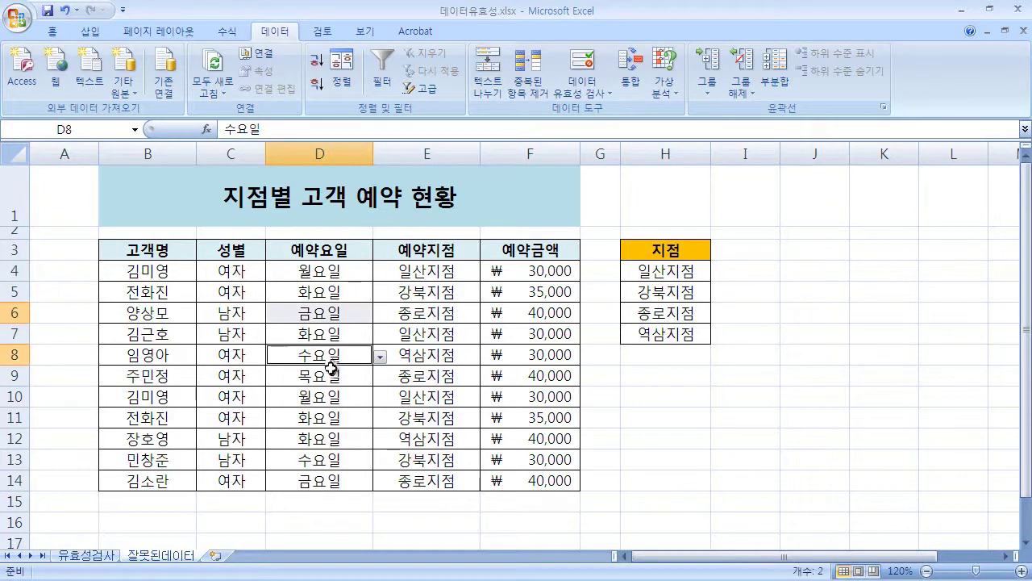
left_click(329, 375, "ctrl")
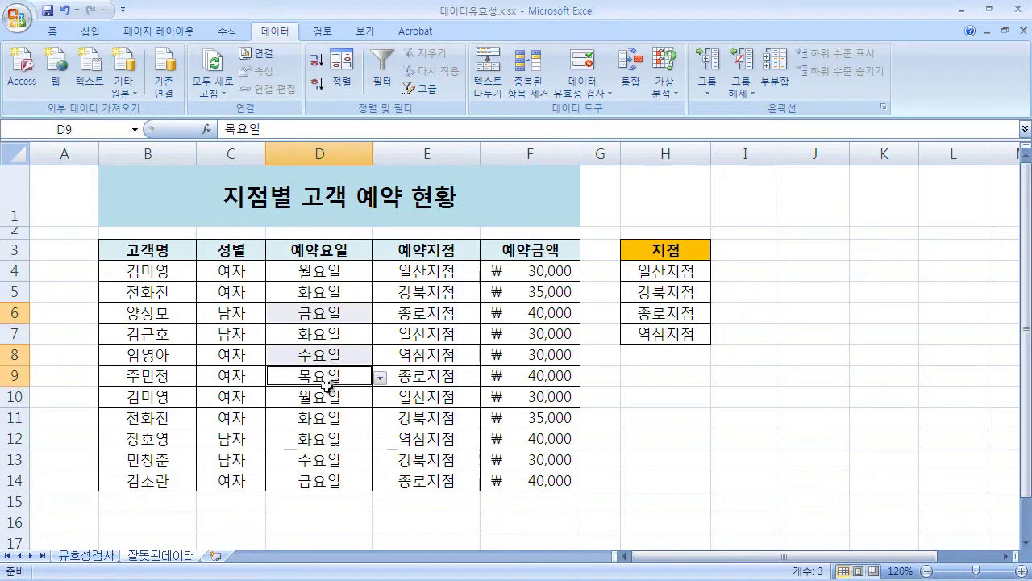
left_click(332, 481, "ctrl")
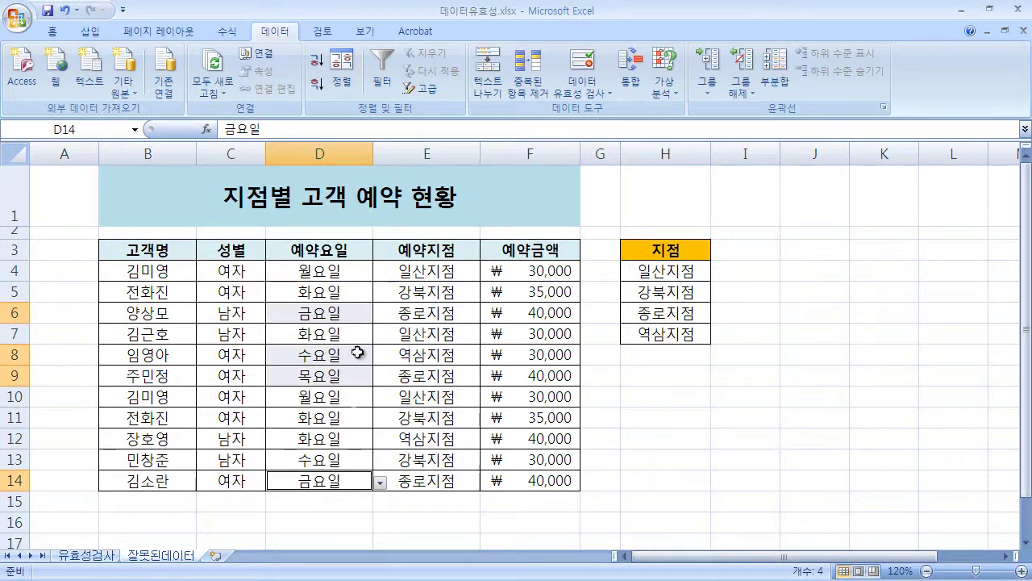
Circle the invalid data on the sheet with the 잘못된 데이터 command.
left_click(337, 277)
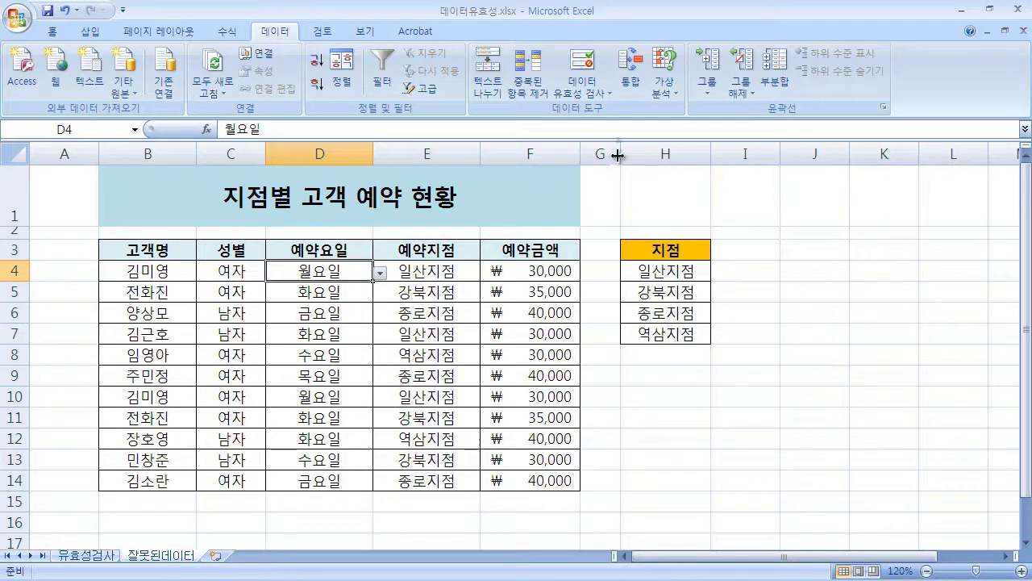
left_click(605, 71)
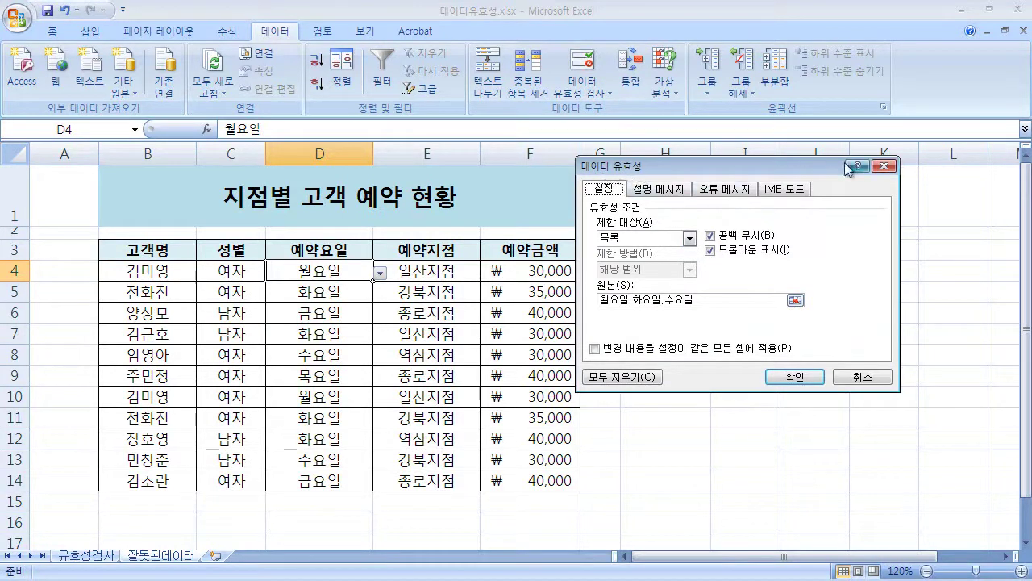
left_click(884, 165)
left_click(609, 92)
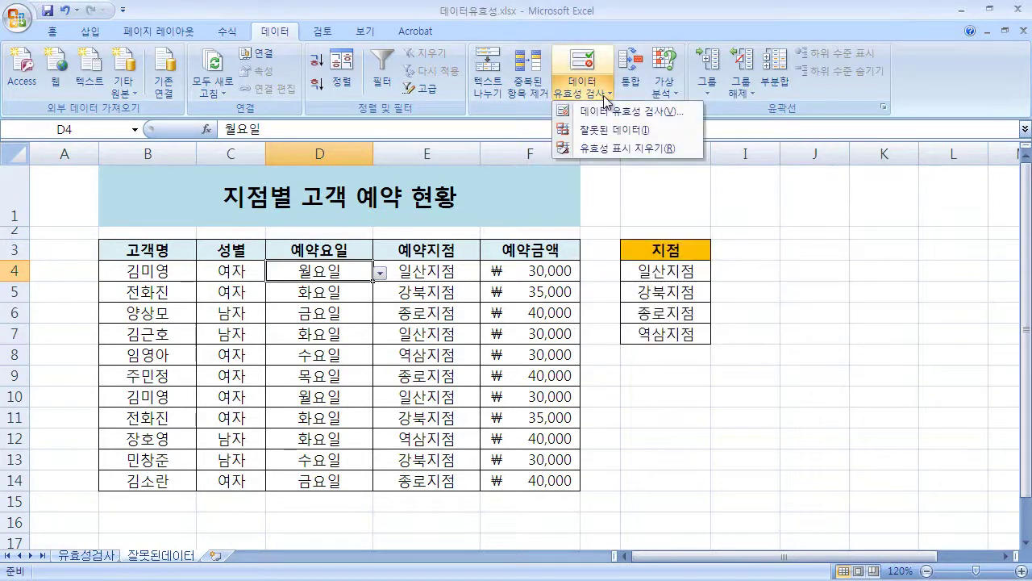
left_click(681, 131)
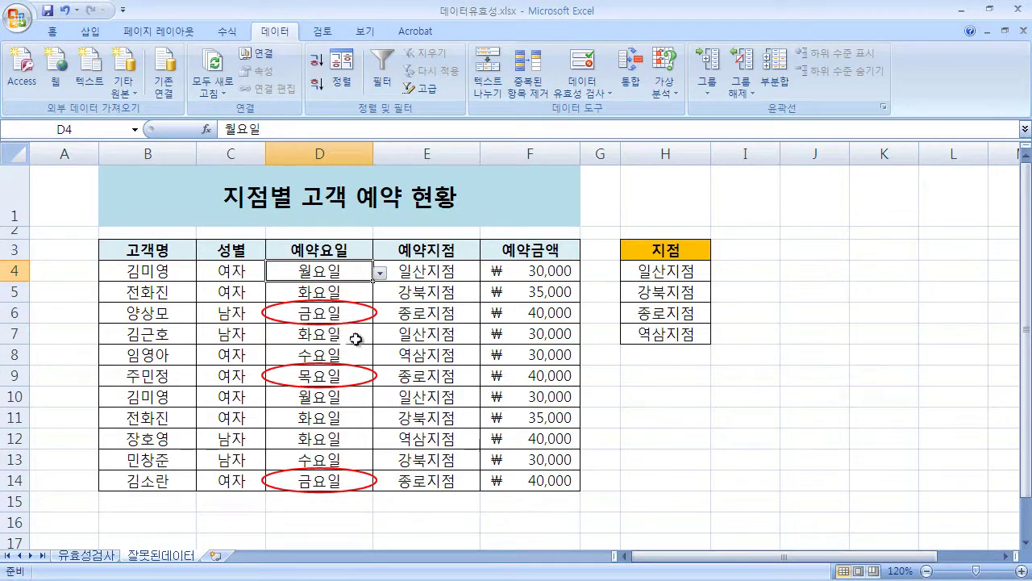
Replace the circled day in D6 with 화요일 from its validation list.
left_click(342, 317)
left_click(379, 313)
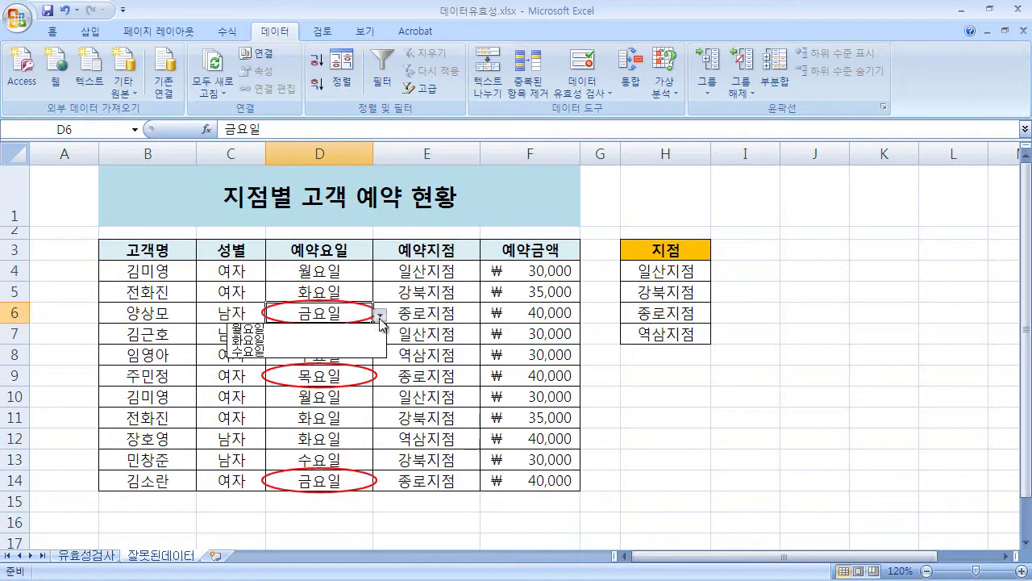
left_click(329, 341)
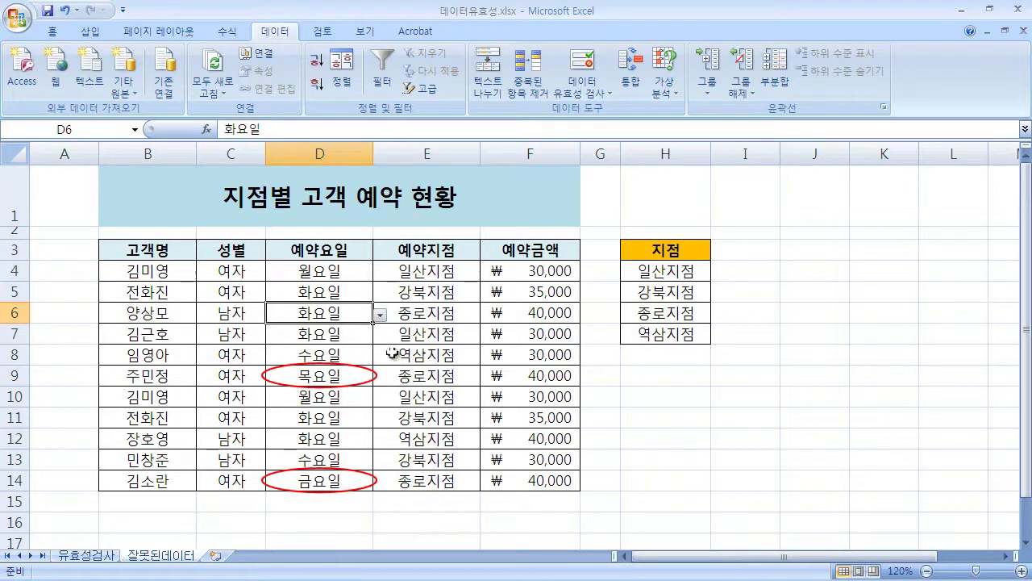
Clear the red validation circles from the 예약요일 column with the 유효성 표시 지우기 command.
left_click(392, 353)
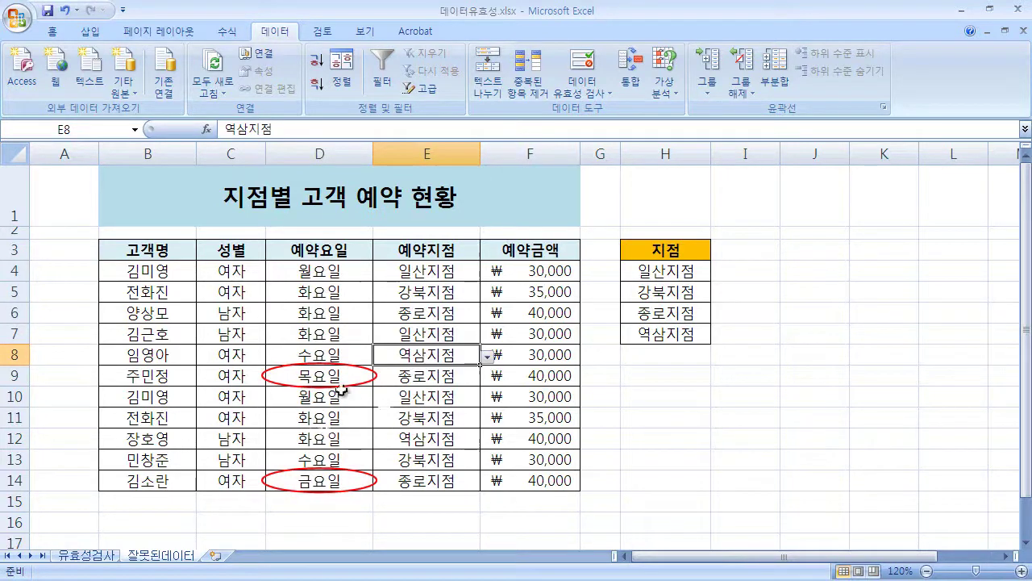
left_click(604, 103)
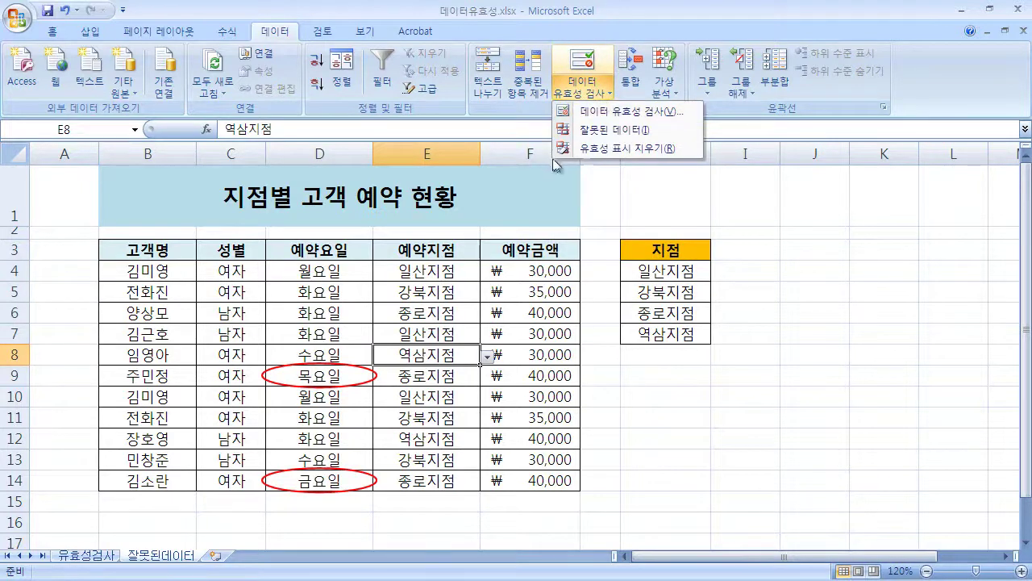
left_click(632, 155)
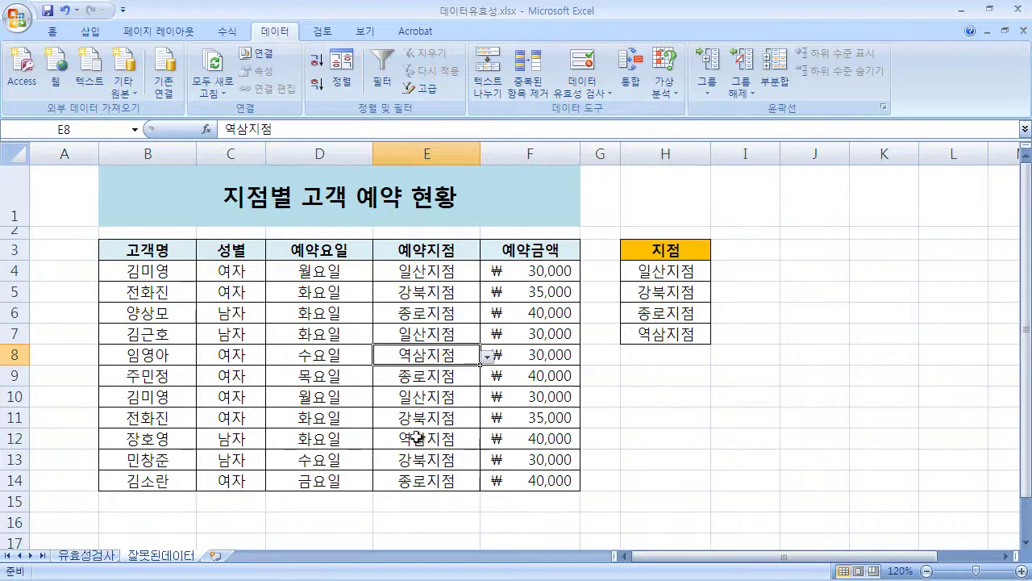
left_click(468, 417)
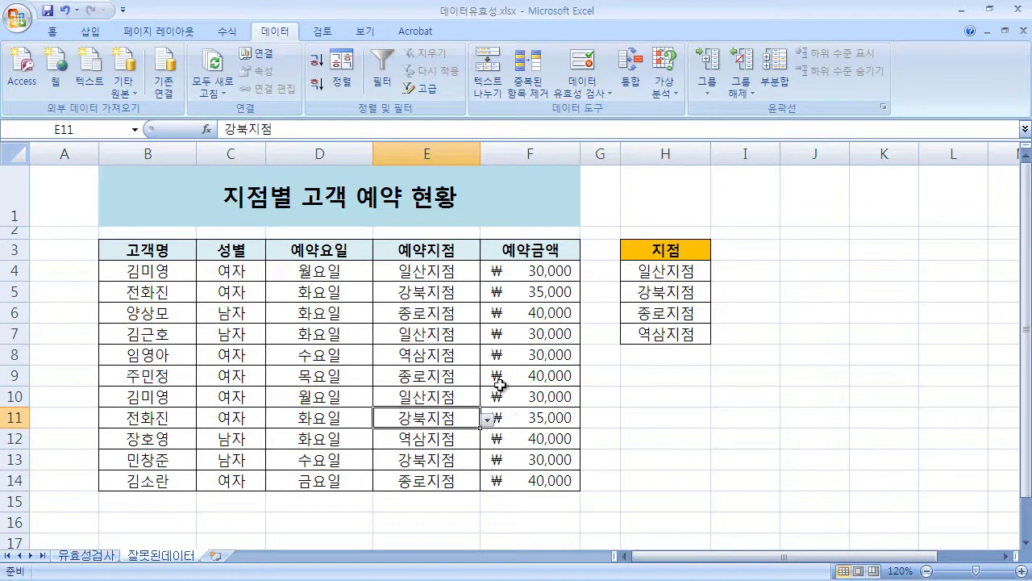
Circle the invalid days in the 예약요일 column again with the 잘못된 데이터 command.
left_click(336, 272)
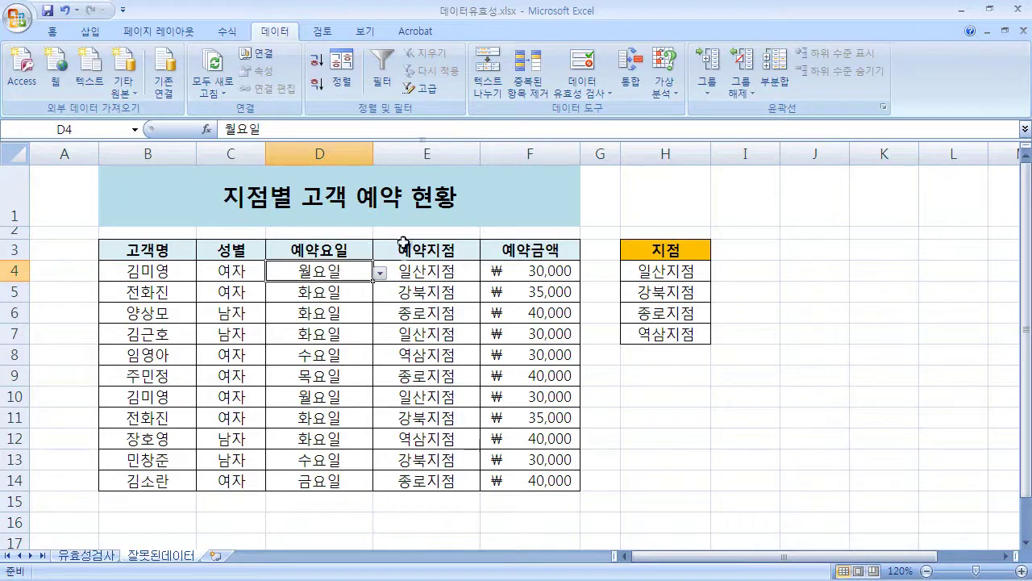
left_click(575, 90)
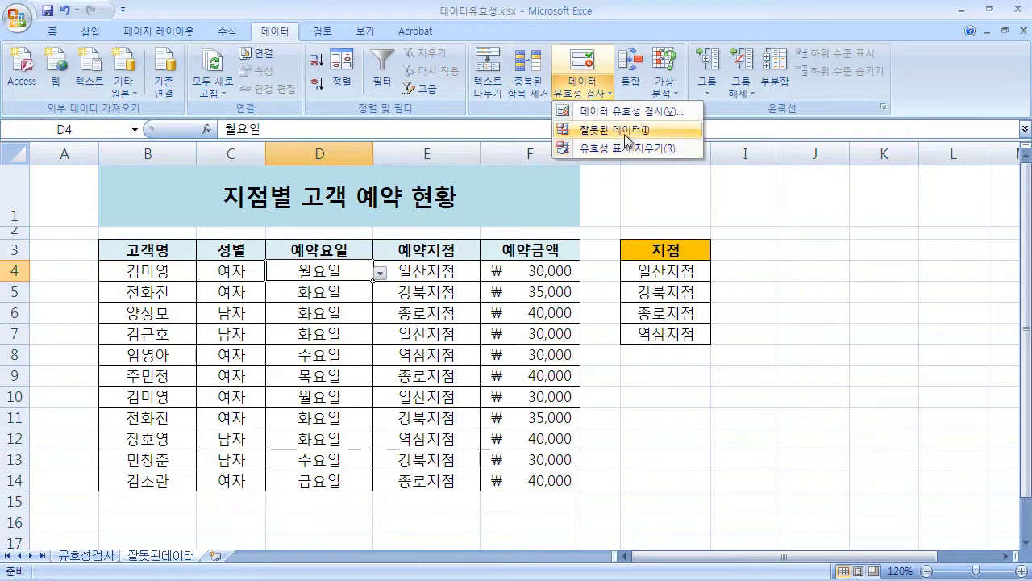
left_click(626, 132)
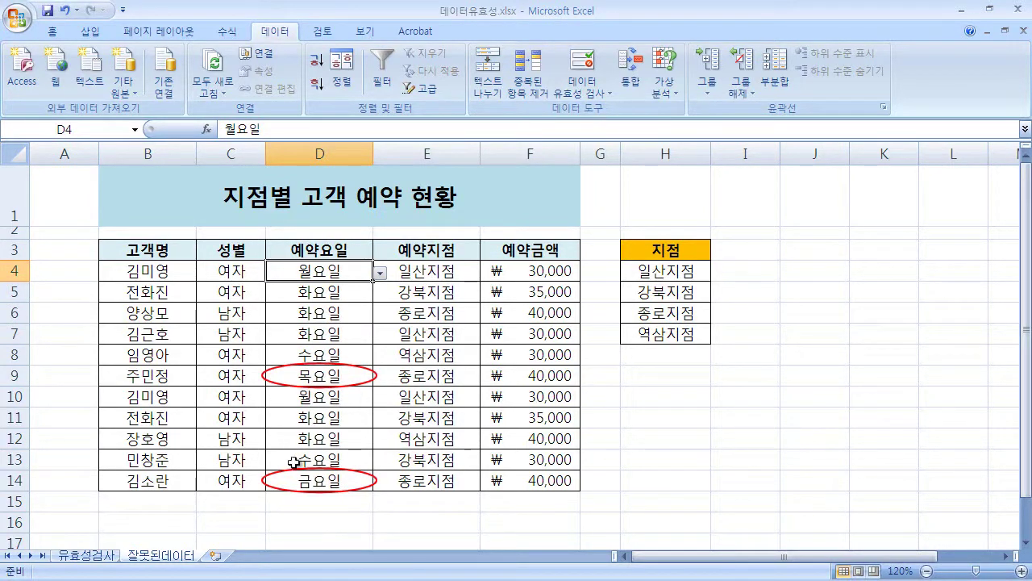
Remove the validation circles around the invalid days in D9 and D14.
left_click(593, 93)
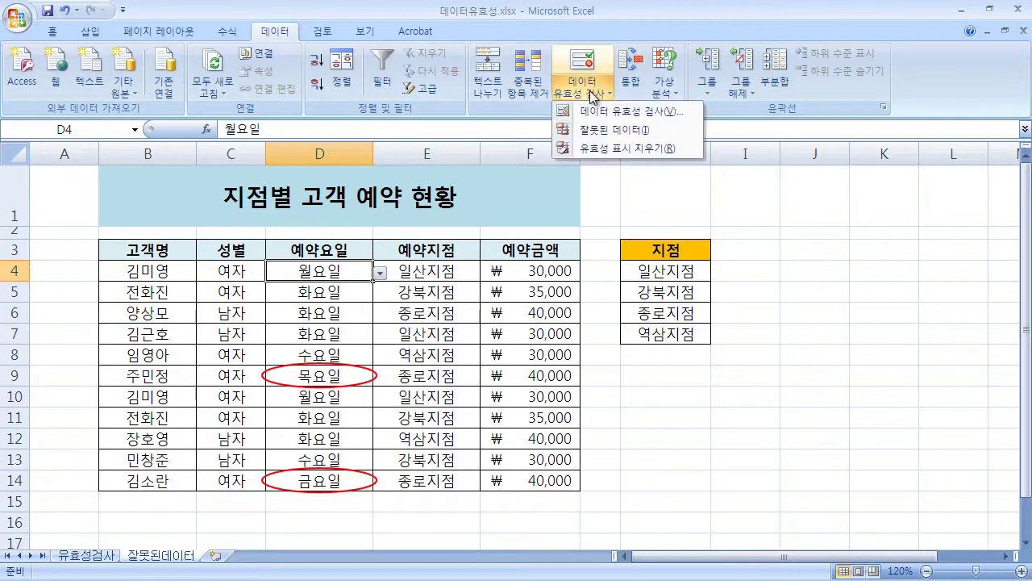
left_click(651, 148)
left_click(417, 376)
left_click(242, 333)
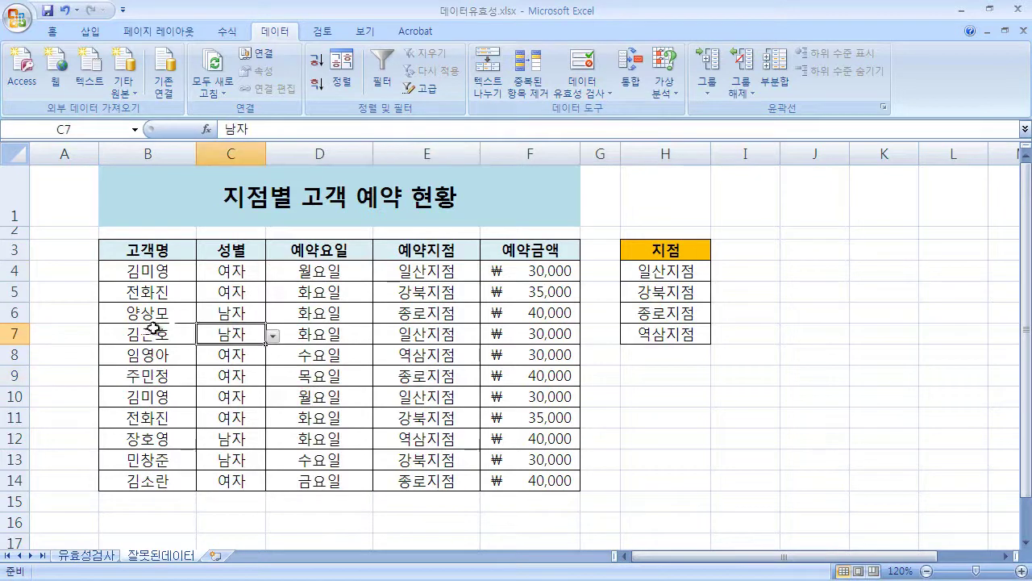
Compare the customer records in B4:F5 with those in B10:F11 to check for duplicate entries.
left_click(153, 328)
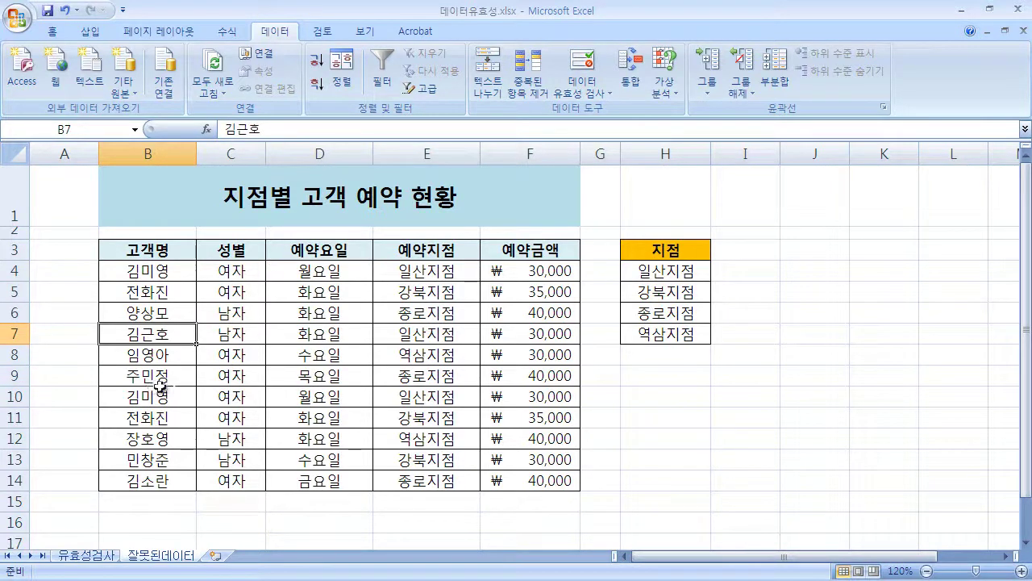
left_click(152, 252)
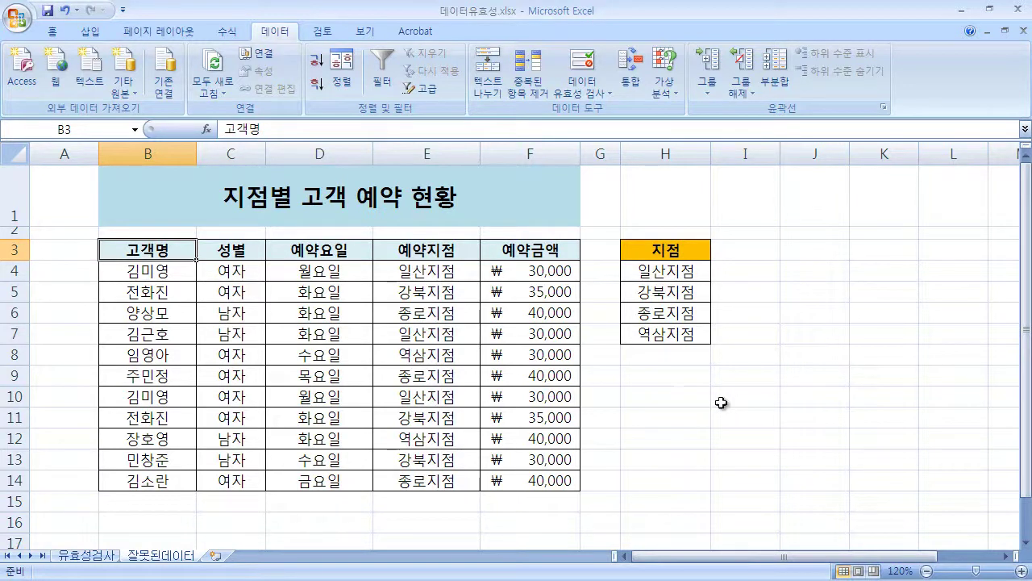
left_click(182, 276)
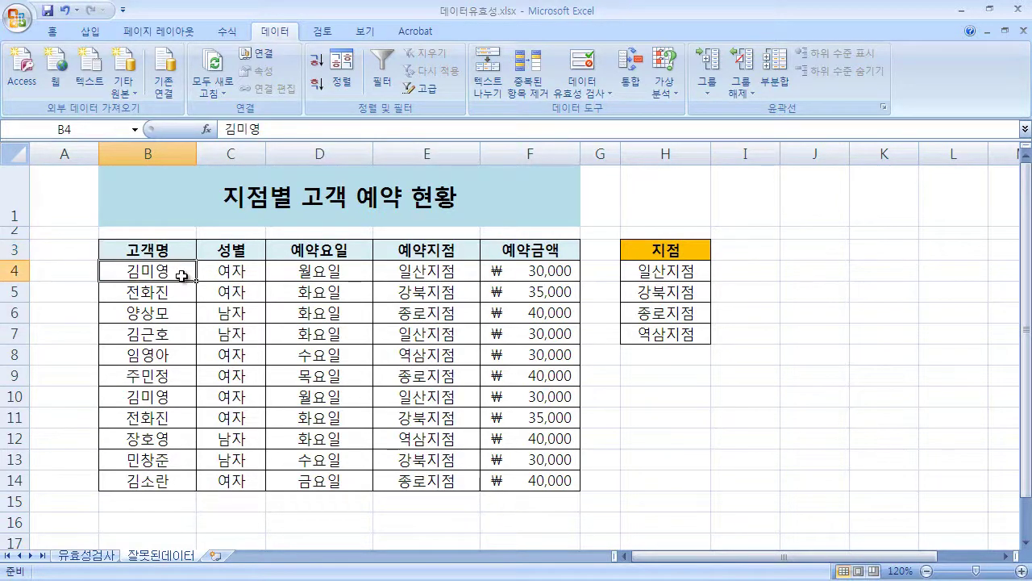
left_click_drag(182, 276, 522, 297)
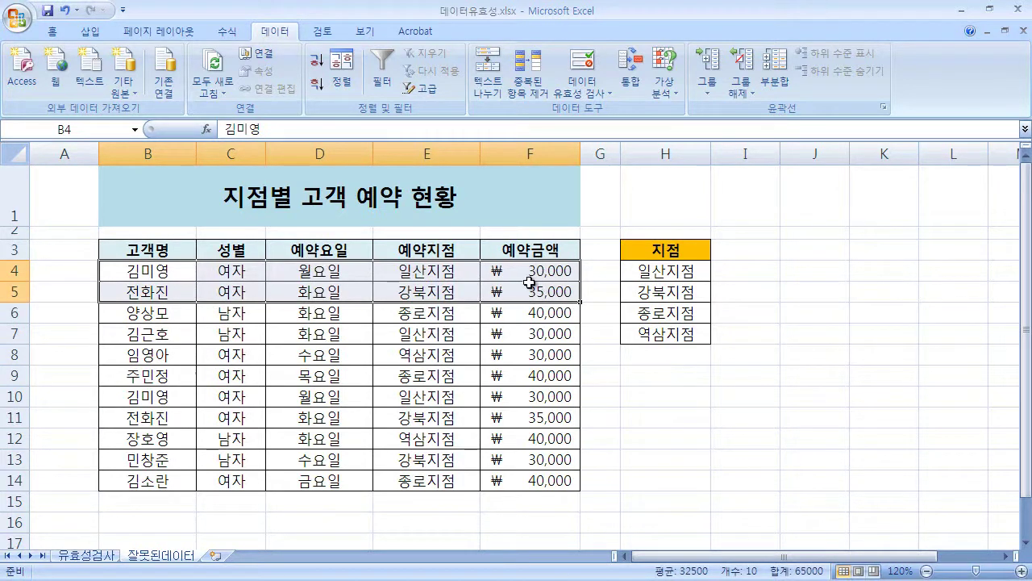
left_click(159, 397)
left_click_drag(159, 397, 474, 426)
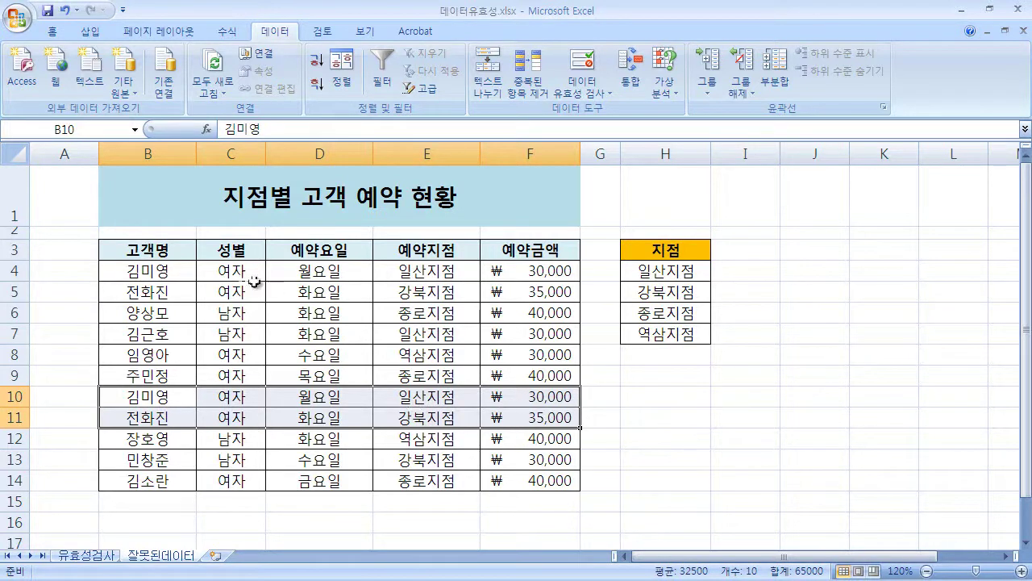
left_click_drag(169, 271, 512, 289)
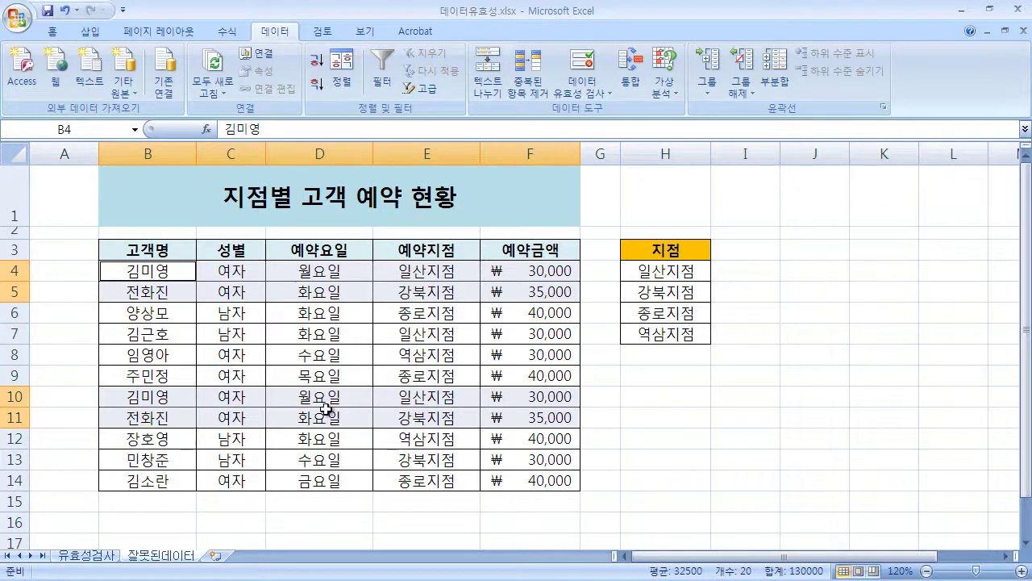
Start 중복된 항목 제거 on the reservation table and tick only the 고객명 column for the duplicate check.
left_click(162, 399)
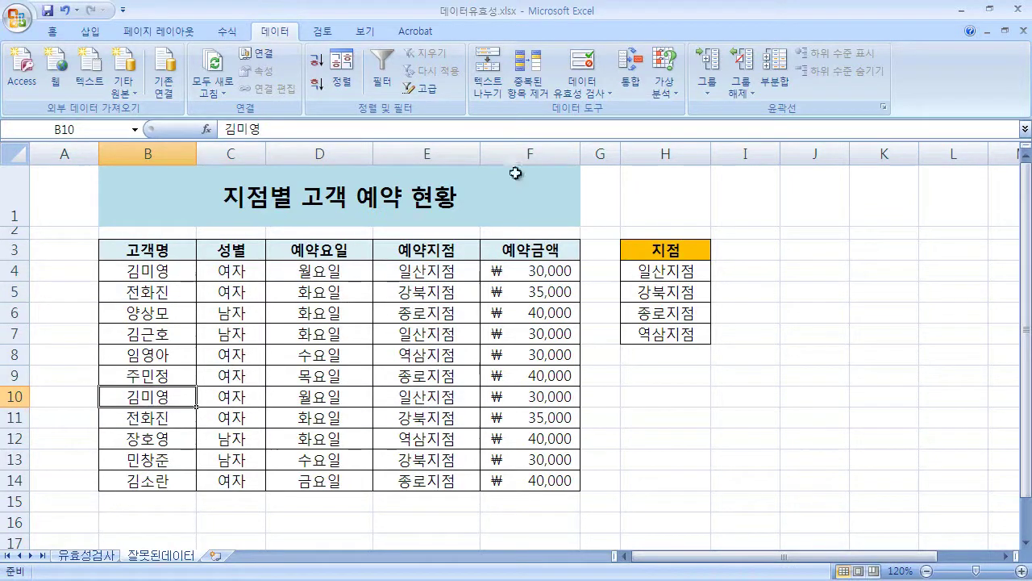
left_click(542, 99)
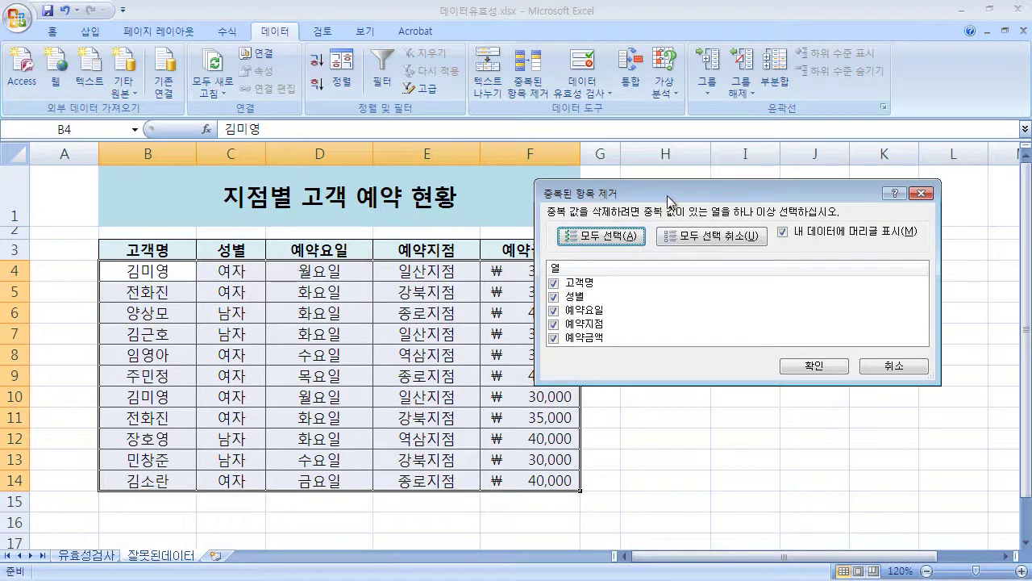
left_click_drag(666, 201, 641, 217)
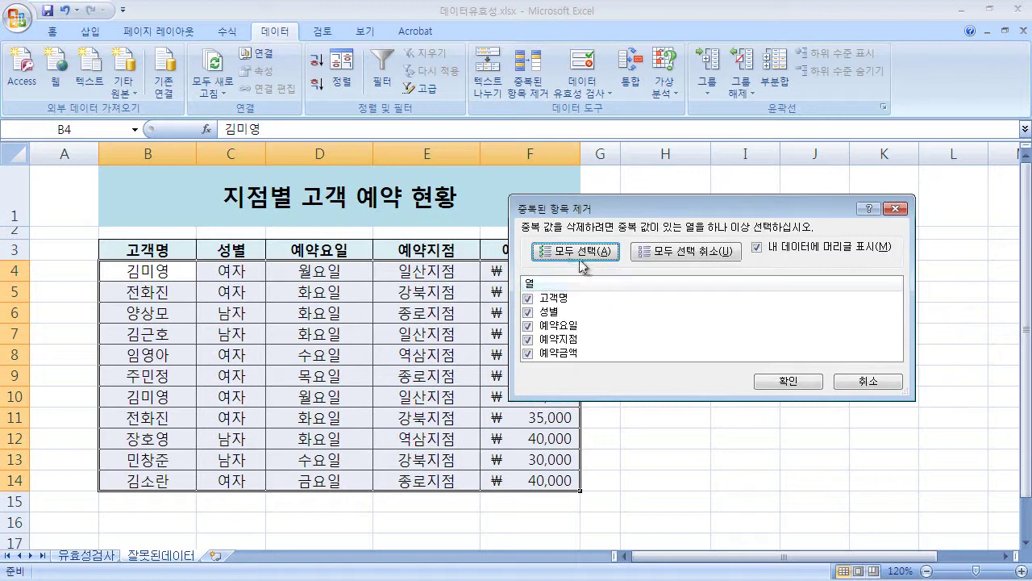
left_click(698, 256)
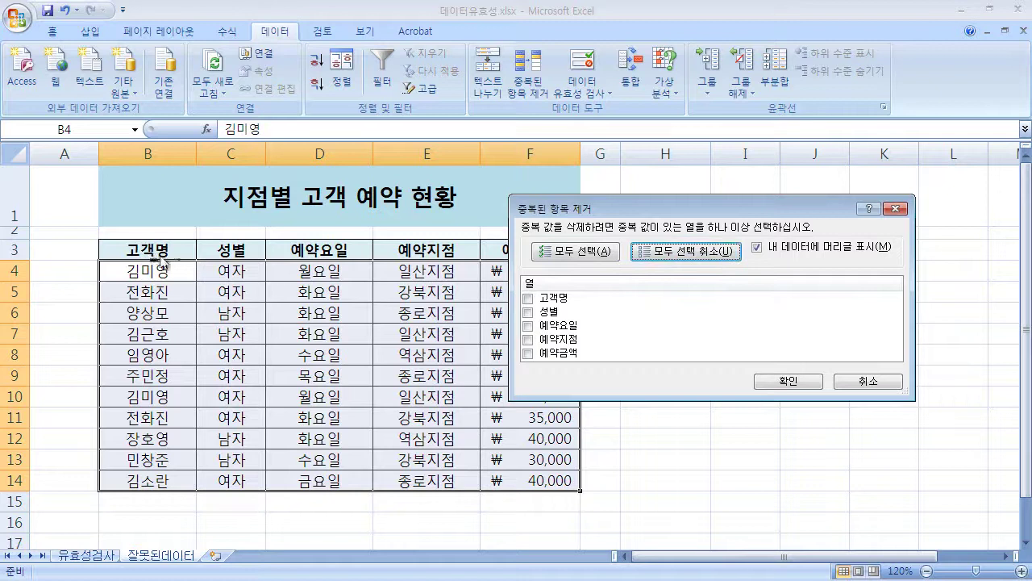
left_click(529, 299)
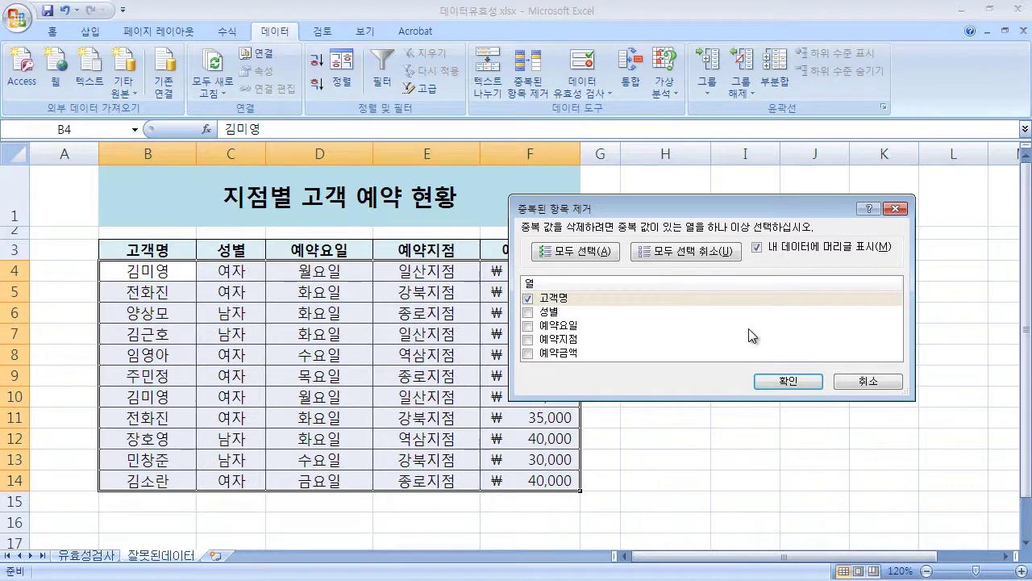
Try 성별 instead of 고객명 as the duplicate-check column, and switch back to 고객명 only.
left_click(528, 311)
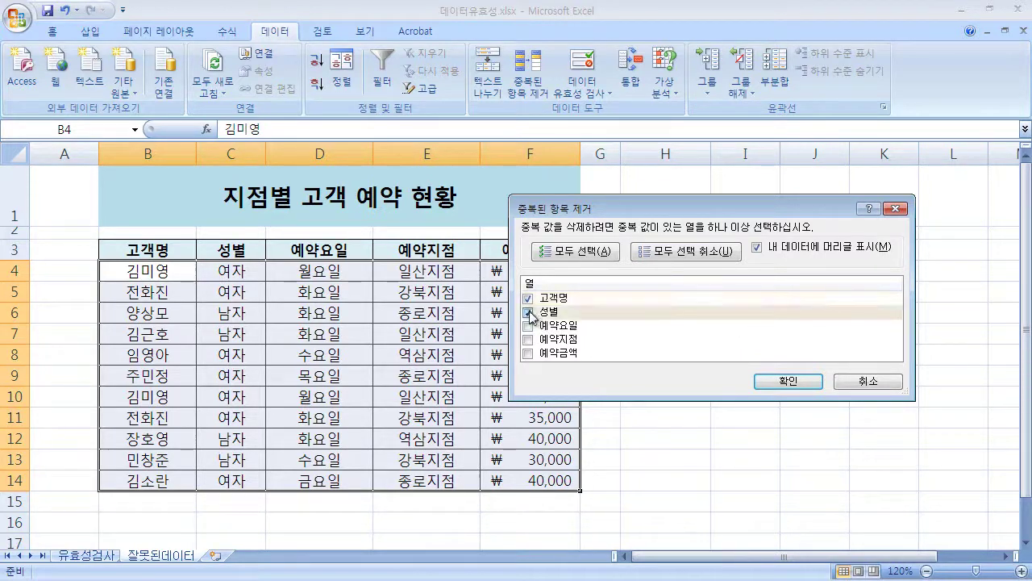
left_click(528, 298)
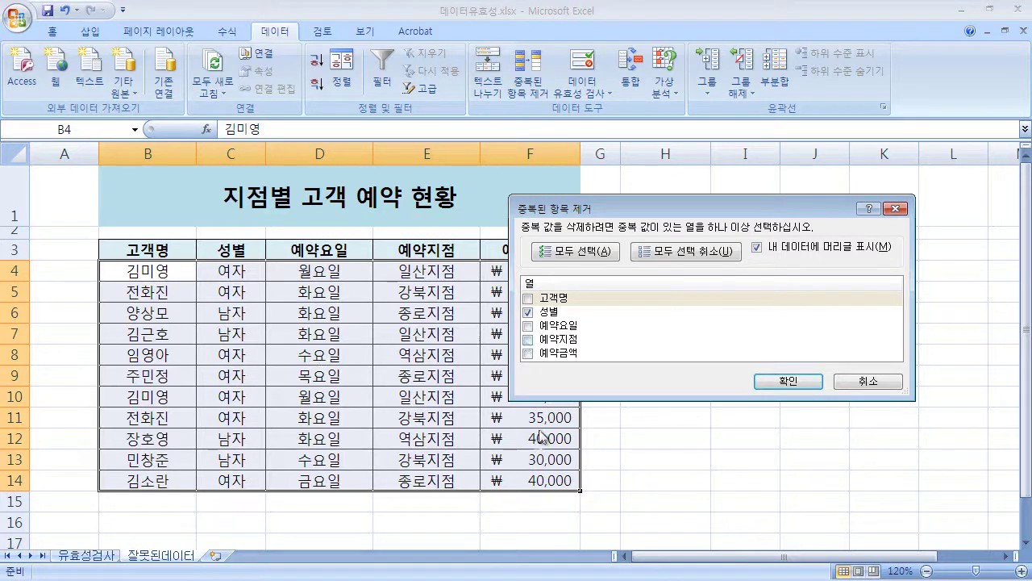
left_click(528, 311)
left_click(528, 298)
Remove the rows with duplicate 고객명 values from the reservation table and deselect the table.
left_click(813, 382)
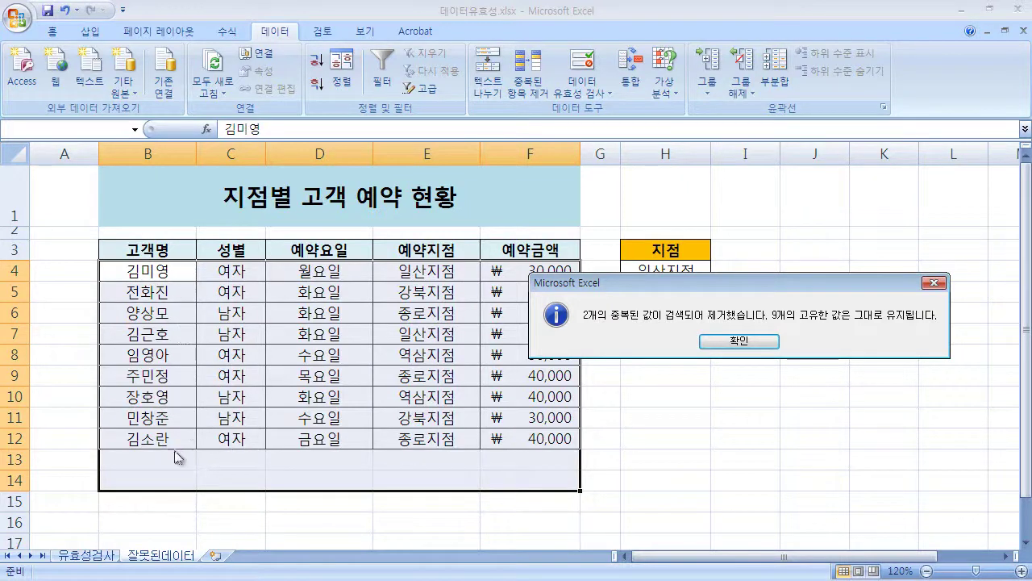
left_click(735, 341)
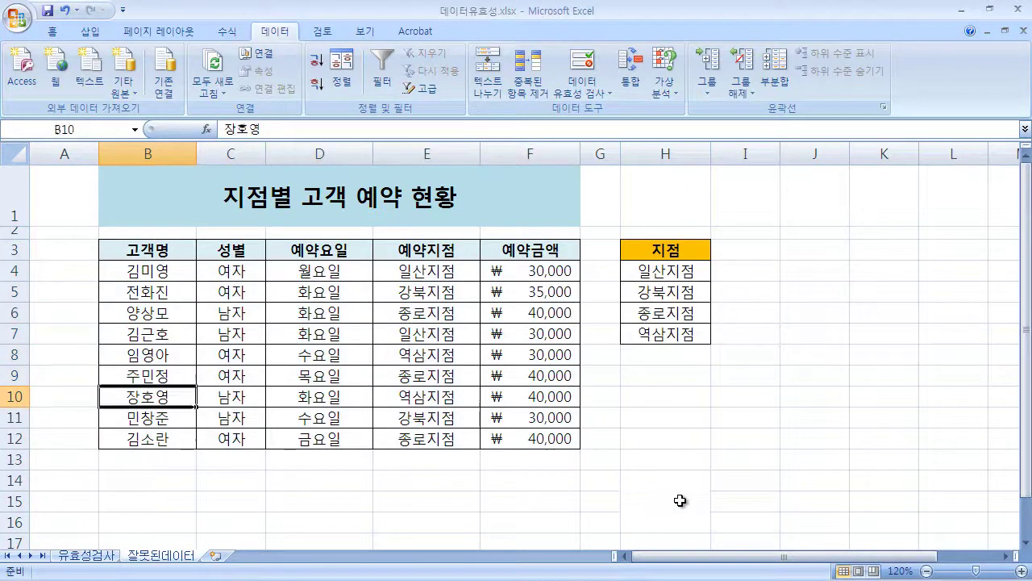
left_click(681, 500)
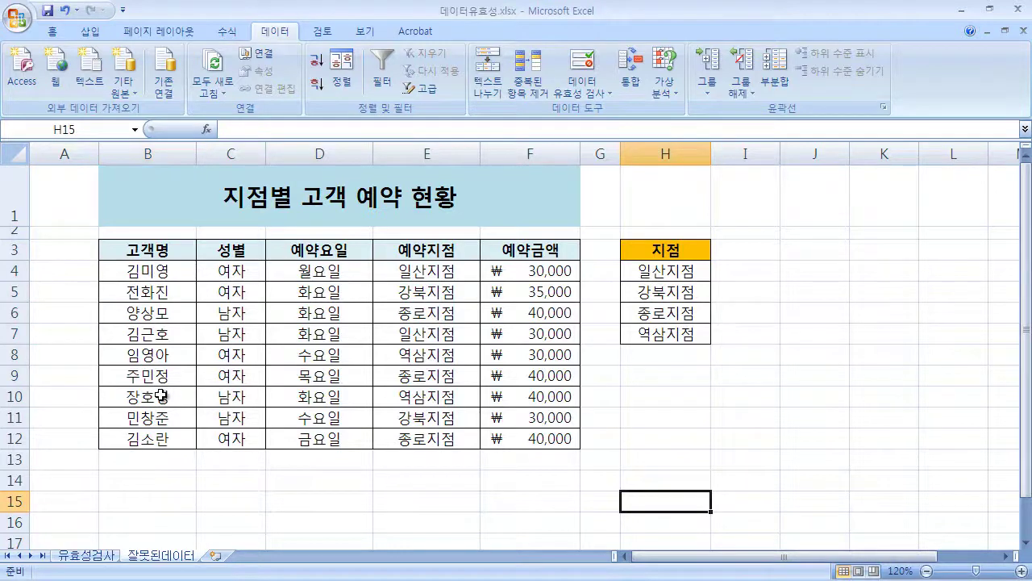